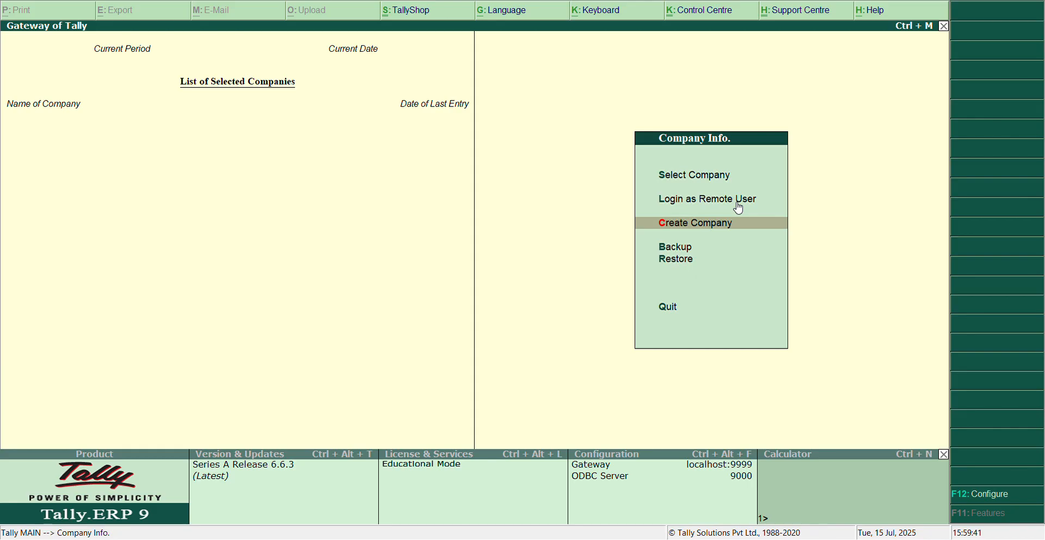
# Start creating a new company named Gst Enable and keep the same mailing name.
pyautogui.press('Return')
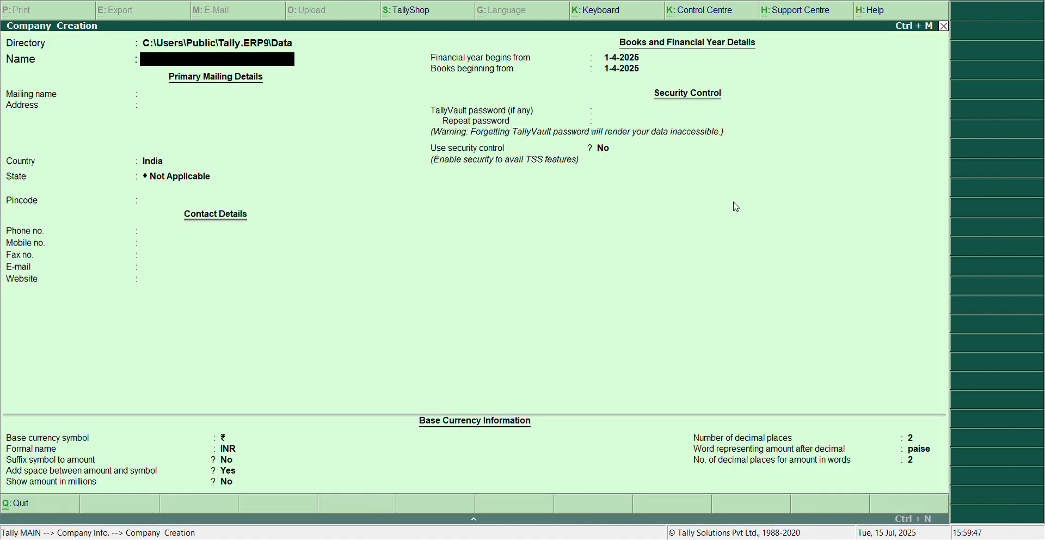
pyautogui.write('Gst enable')
pyautogui.press('Return')
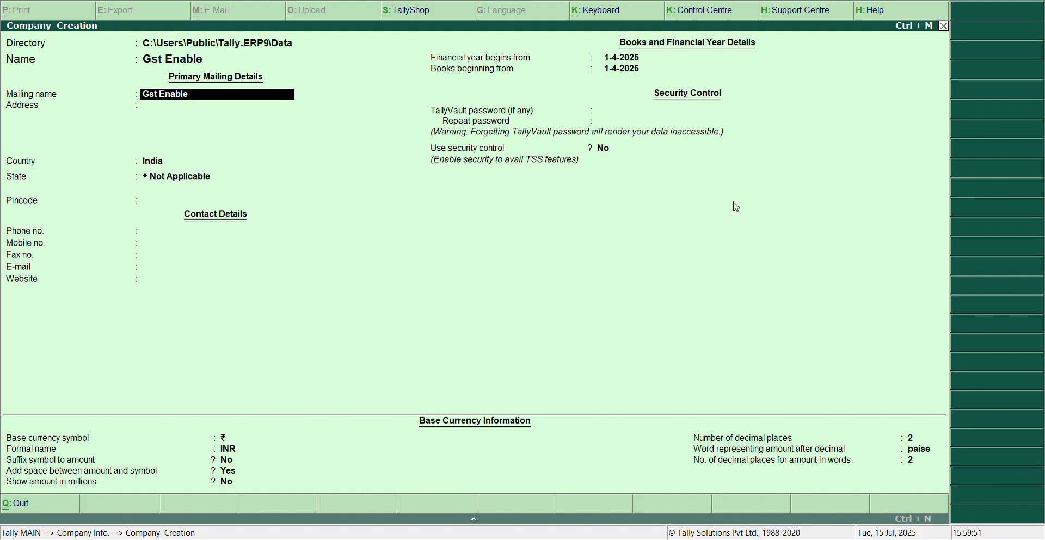
pyautogui.press('Return')
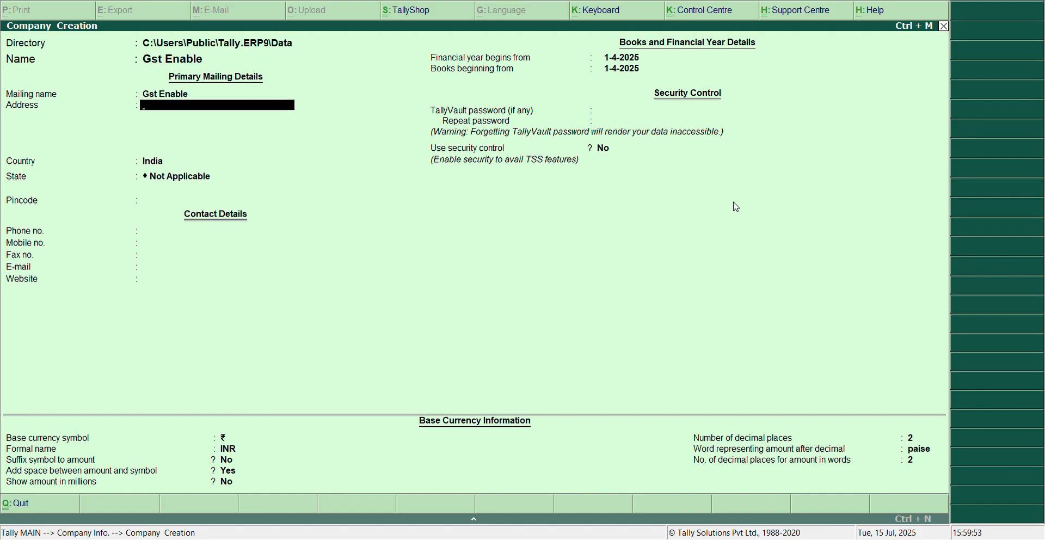
# Fill in the company's address and pincode, with Punjab as the state.
pyautogui.write('Pathankot')
pyautogui.press('Return')
pyautogui.press('Return')
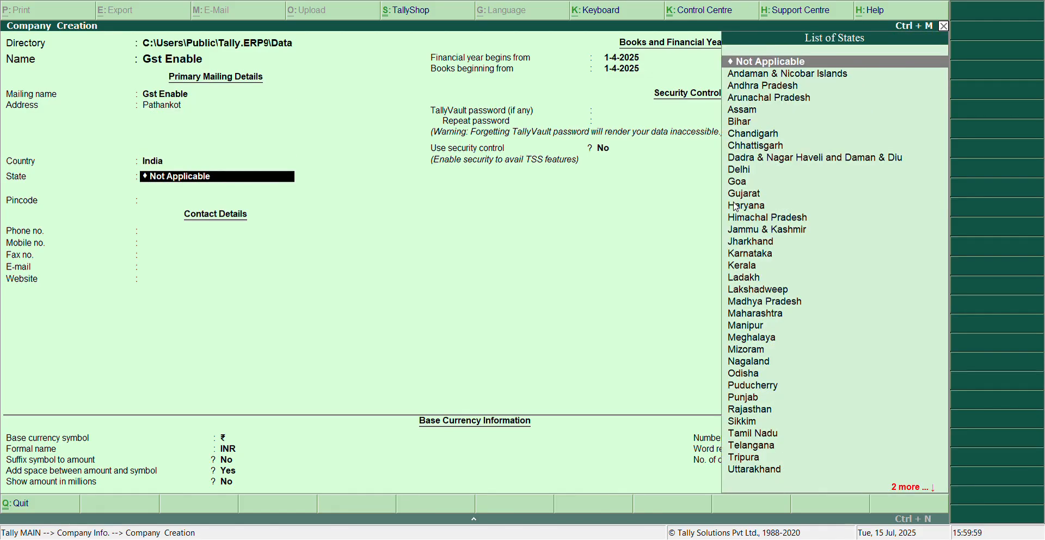
pyautogui.write('Punjab')
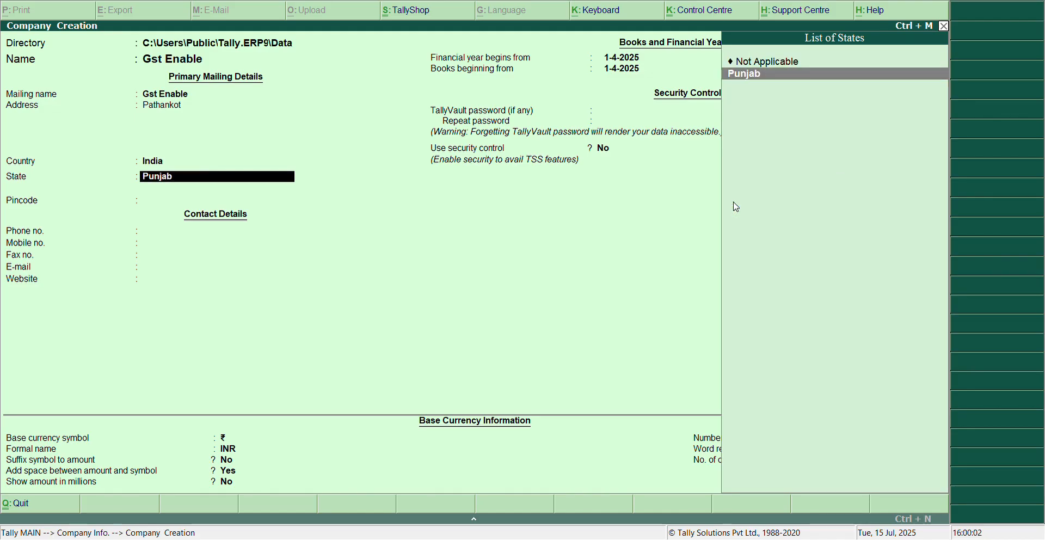
pyautogui.press('Return')
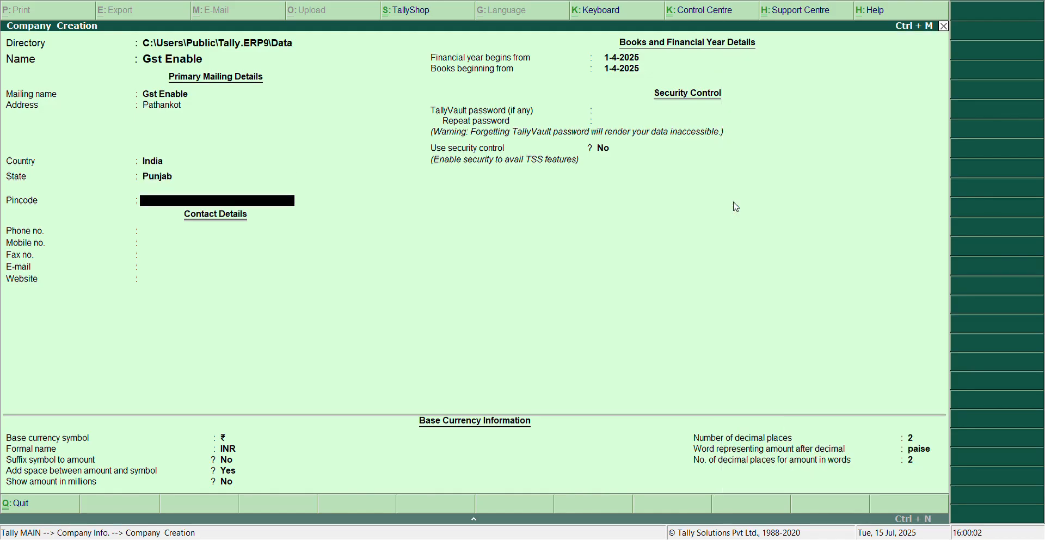
pyautogui.write('145023')
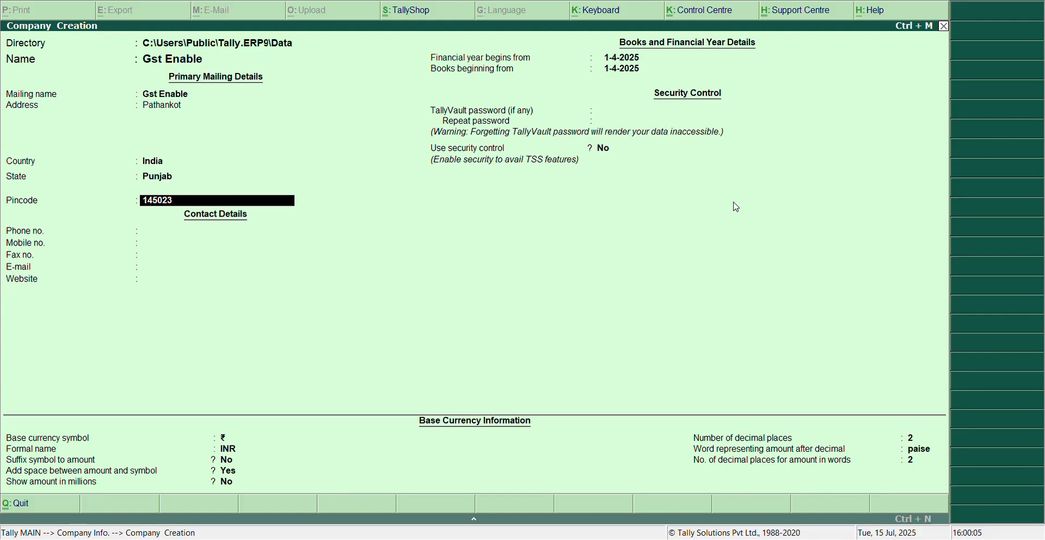
pyautogui.press('Return')
# Leave the contact details blank, keep the default financial year dates, and save the new company.
pyautogui.press('Return')
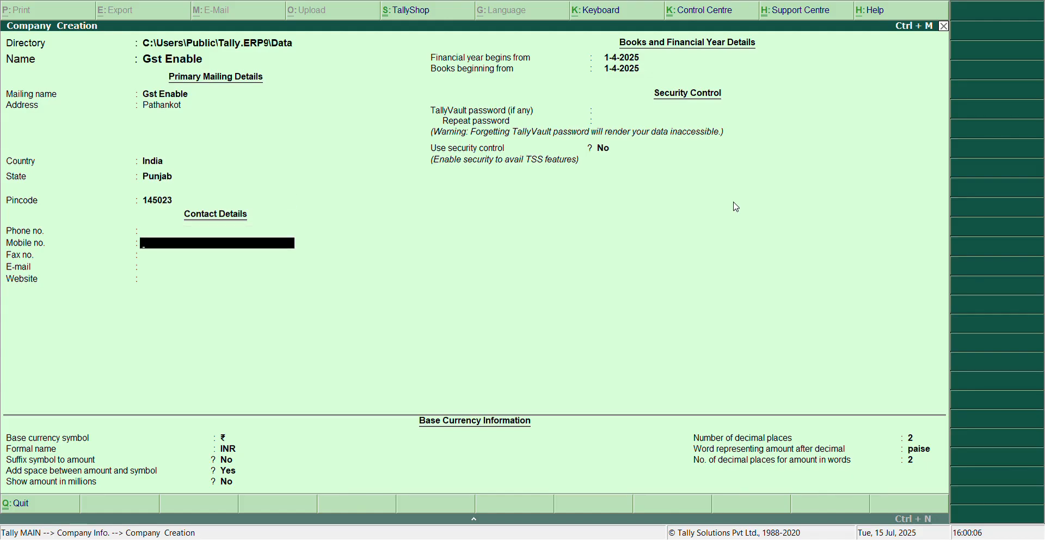
pyautogui.press('Return')
pyautogui.press('Return')
pyautogui.press('Return')
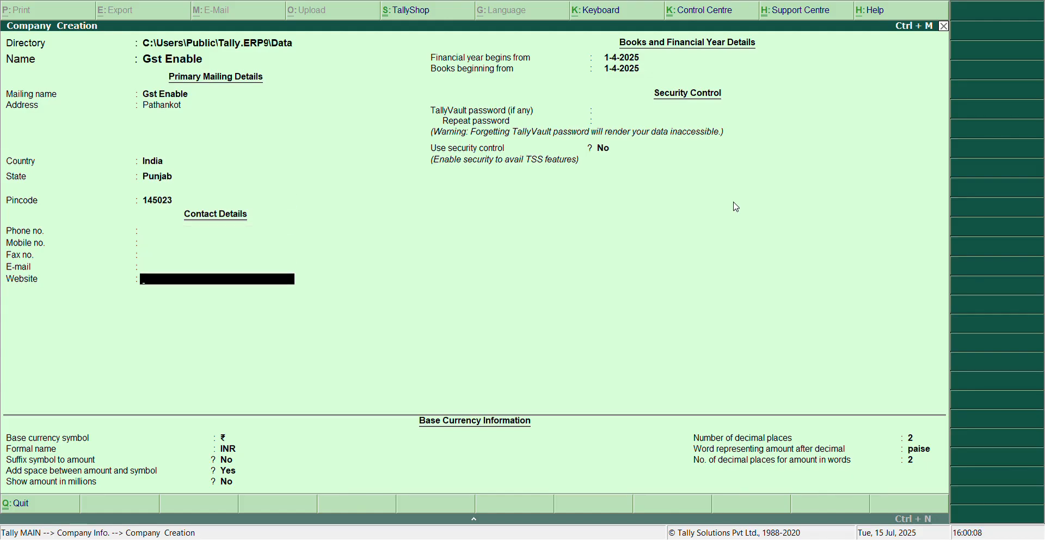
pyautogui.press('Return')
pyautogui.press('Return')
pyautogui.press('Return')
pyautogui.press('Return')
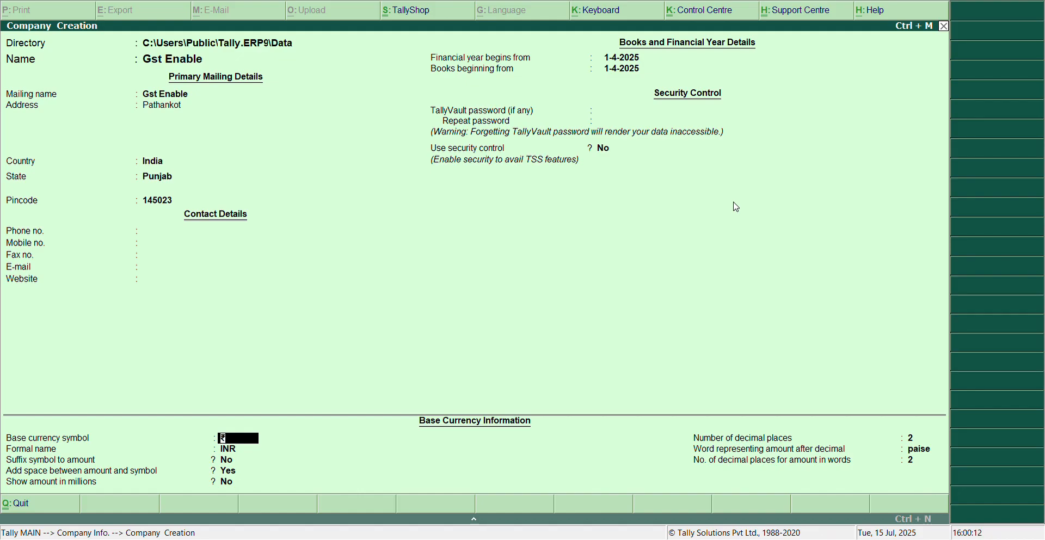
pyautogui.hotkey('ctrl', 'a')
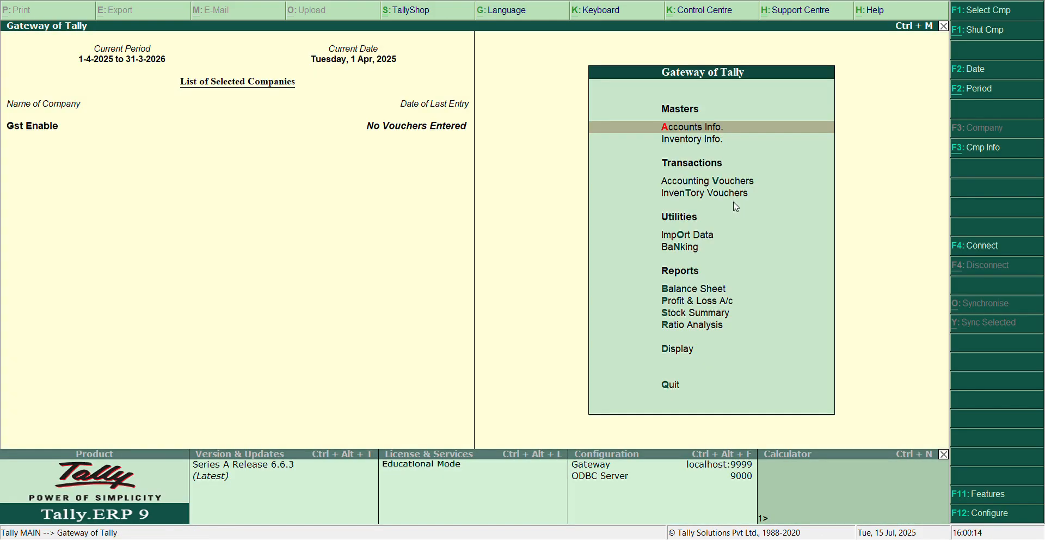
pyautogui.press('Down')
pyautogui.press('Down')
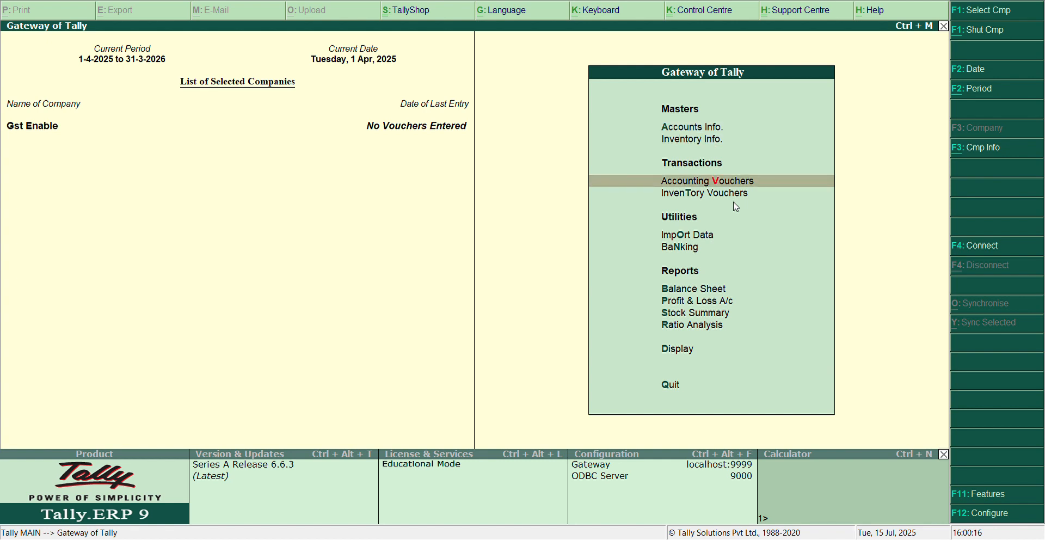
pyautogui.press('Up')
pyautogui.press('Down')
pyautogui.press('Down')
pyautogui.press('Down')
pyautogui.press('Down')
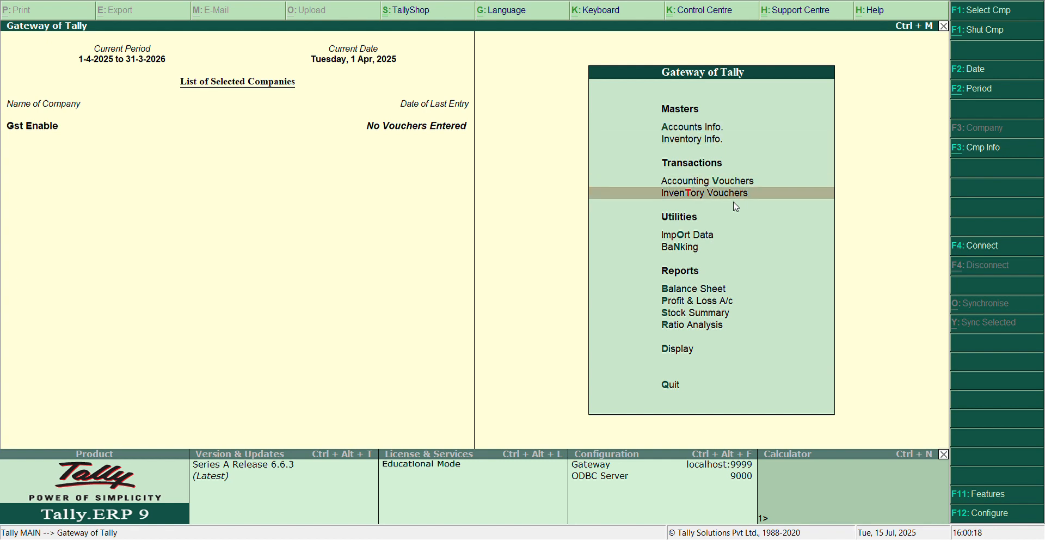
pyautogui.press('Down')
pyautogui.press('Down')
pyautogui.press('Down')
pyautogui.press('Down')
pyautogui.press('Down')
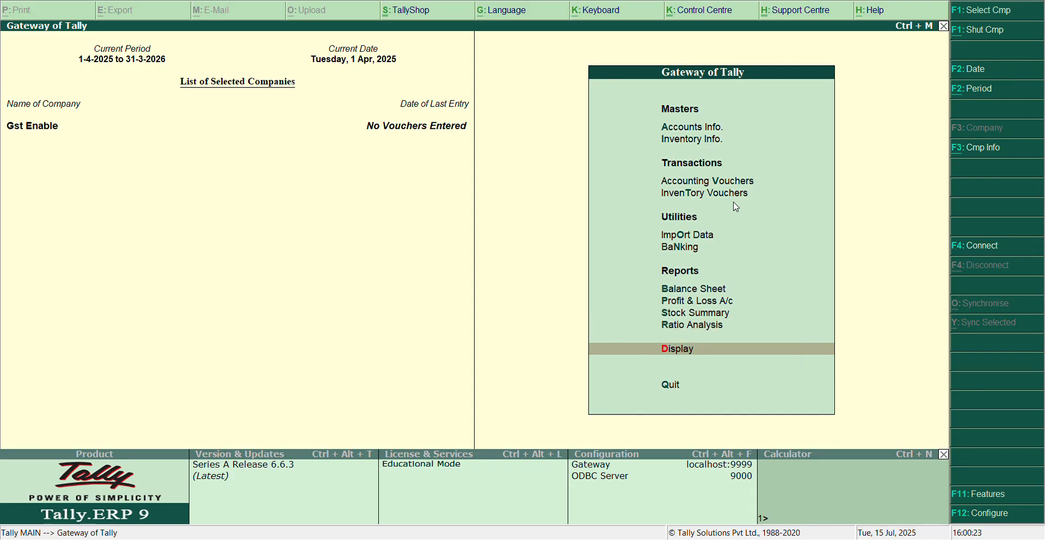
pyautogui.press('Return')
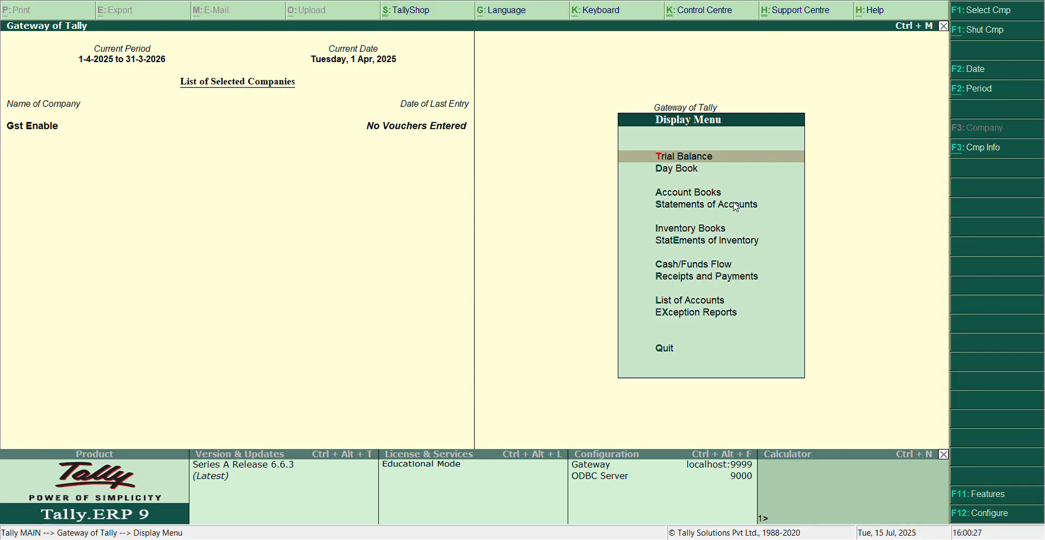
pyautogui.press('Down')
pyautogui.press('Down')
pyautogui.press('Down')
pyautogui.press('Down')
pyautogui.press('Down')
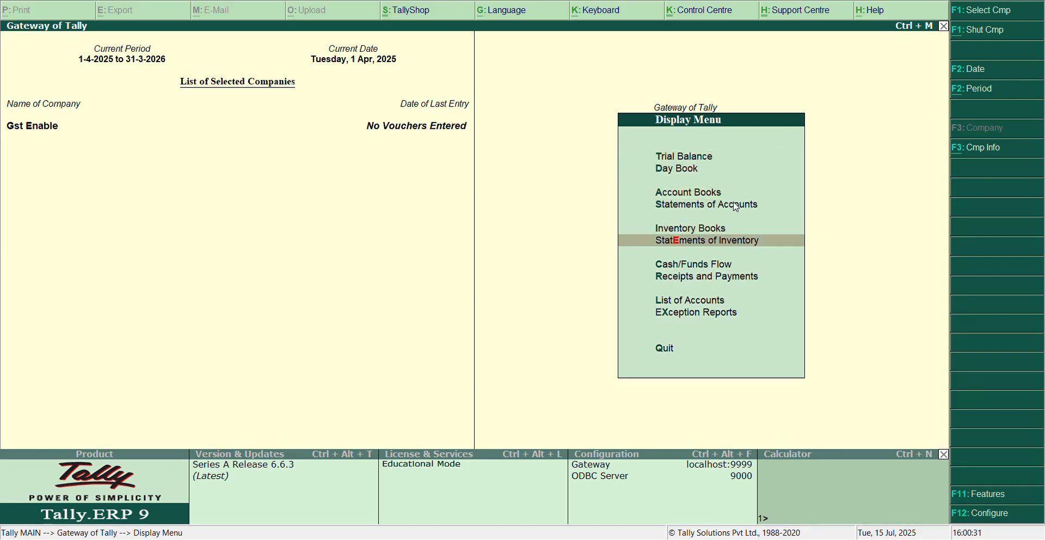
pyautogui.press('Escape')
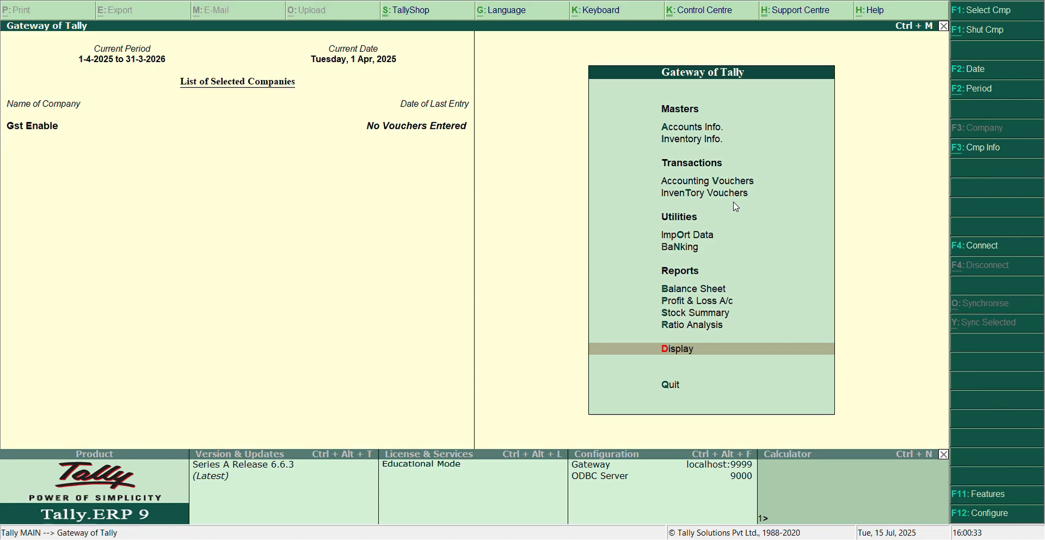
pyautogui.press('F11')
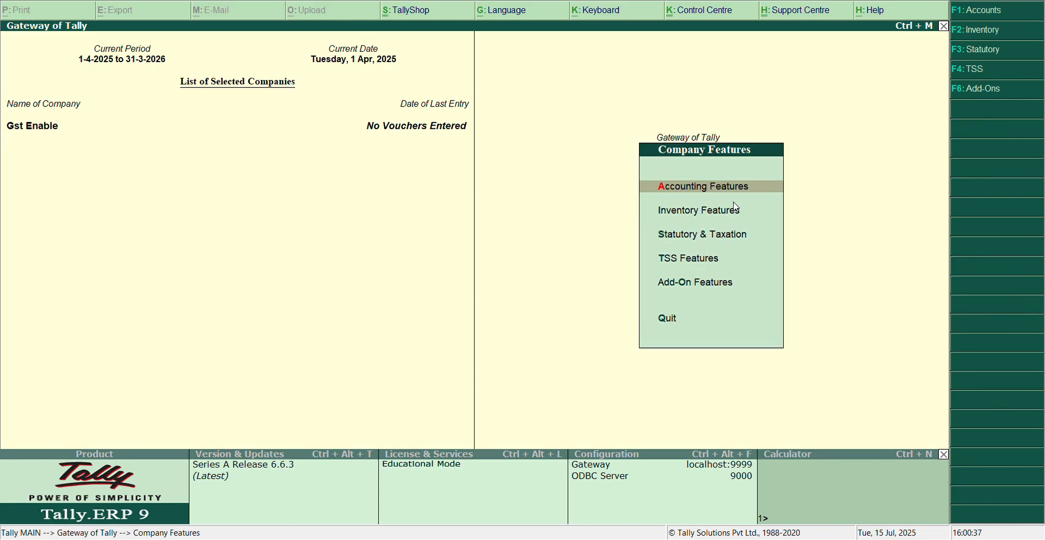
pyautogui.press('Down')
pyautogui.press('Down')
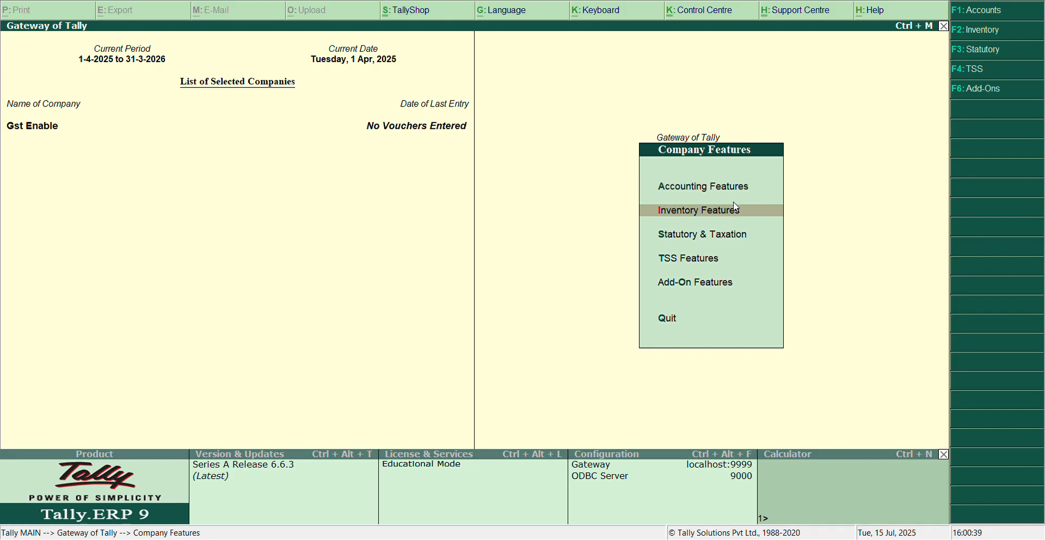
pyautogui.press('Escape')
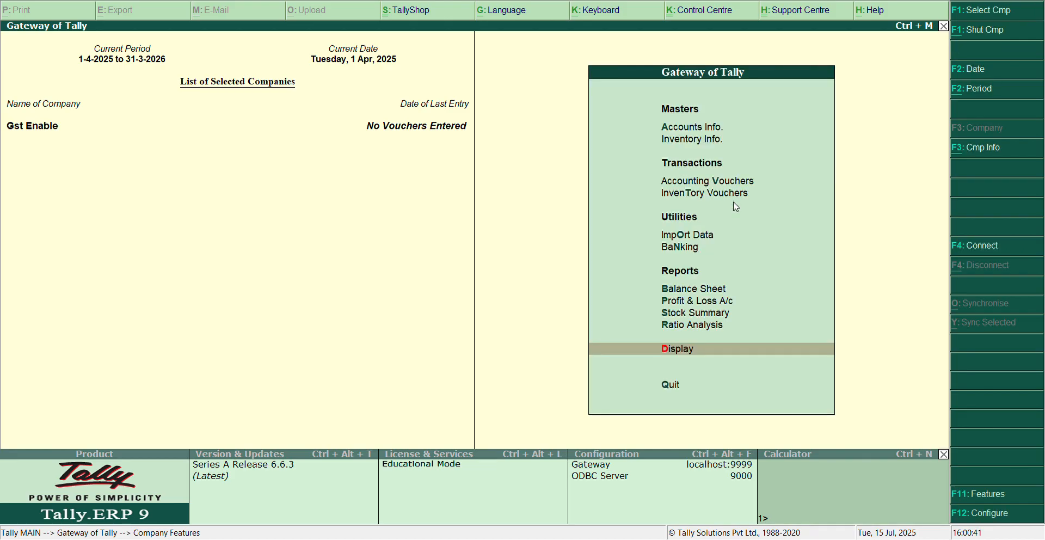
pyautogui.press('Up')
pyautogui.press('Up')
pyautogui.press('Up')
pyautogui.press('Up')
pyautogui.press('Up')
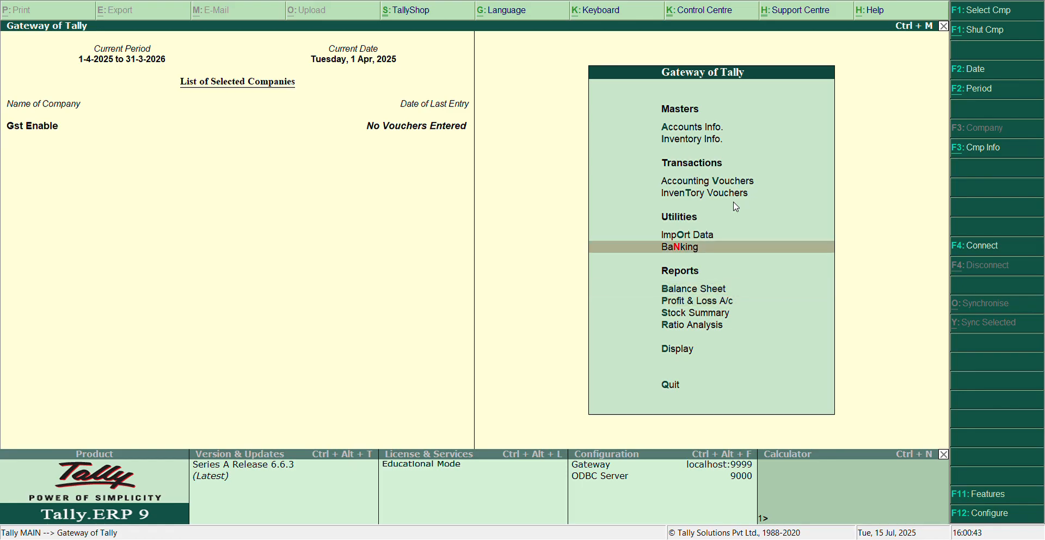
pyautogui.press('Up')
pyautogui.press('Up')
pyautogui.press('Up')
pyautogui.press('Up')
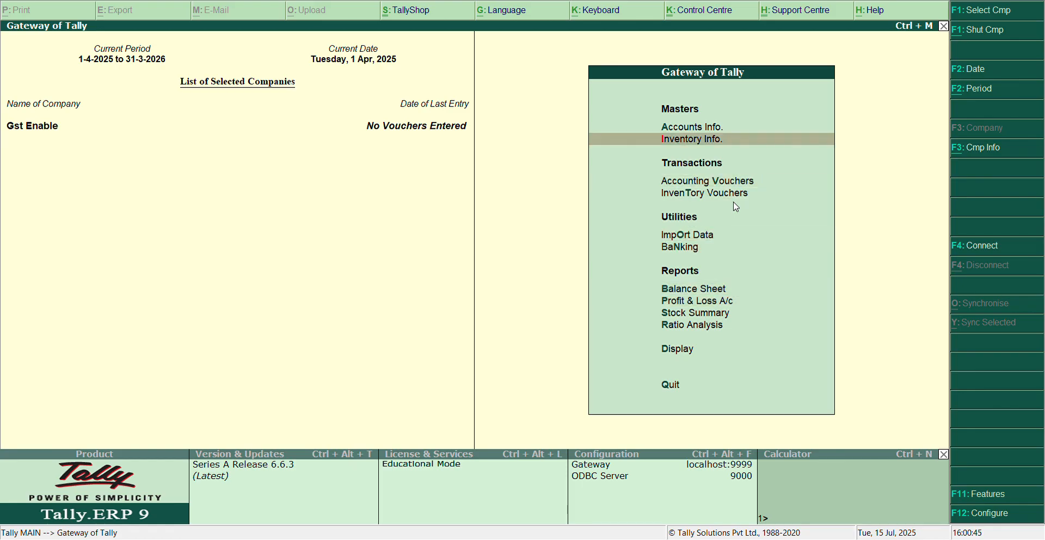
pyautogui.press('Down')
pyautogui.press('Down')
pyautogui.press('Down')
pyautogui.press('Down')
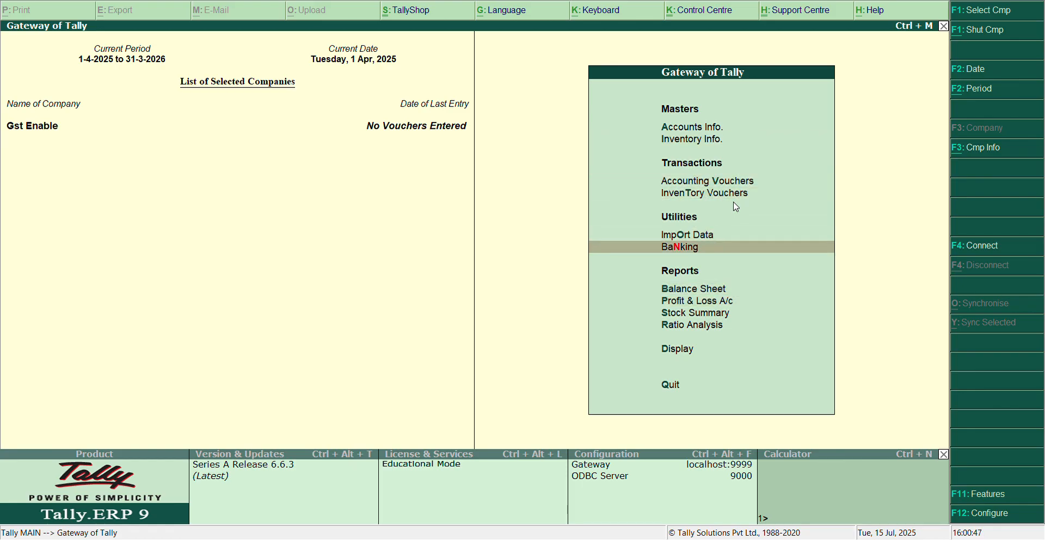
pyautogui.press('F11')
pyautogui.press('Escape')
# Open the Statutory & Taxation settings in the company features.
pyautogui.press('F11')
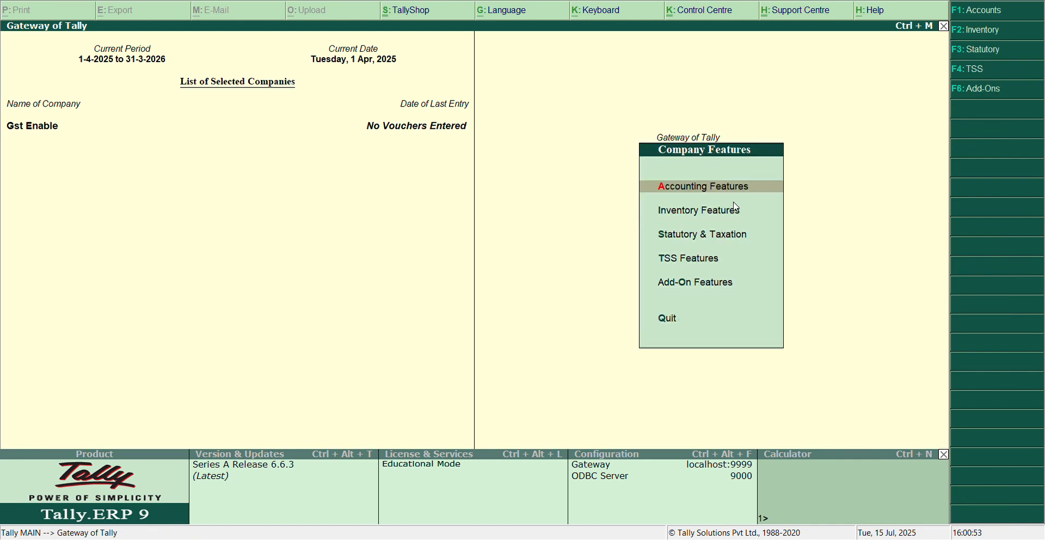
pyautogui.press('Down')
pyautogui.press('Down')
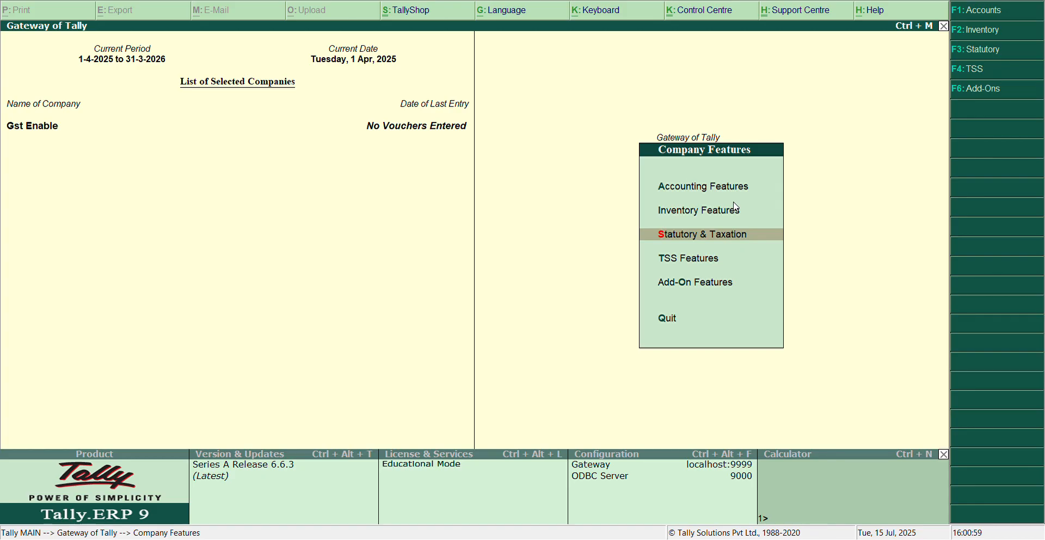
pyautogui.press('Return')
pyautogui.write('y')
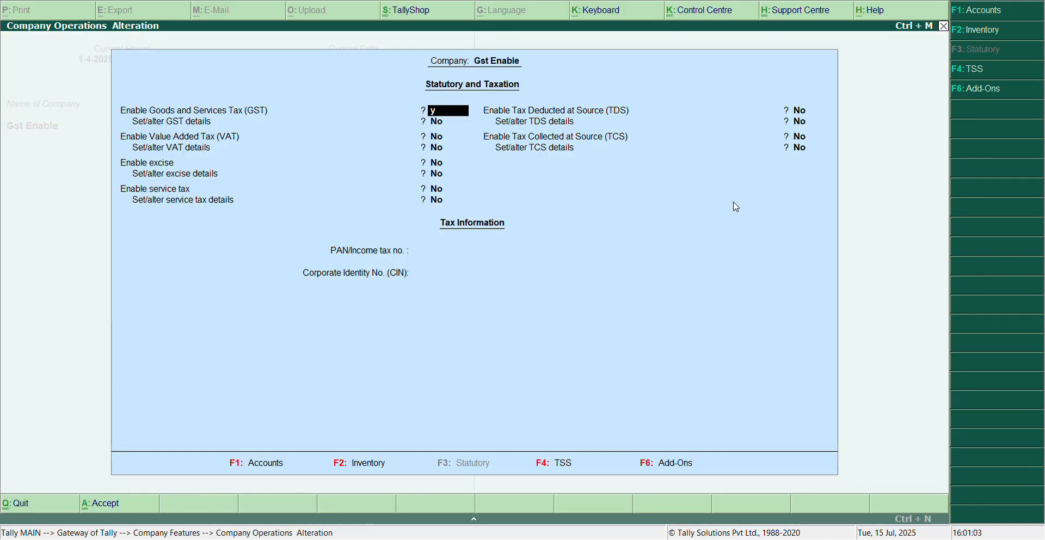
pyautogui.press('BackSpace')
pyautogui.press('Down')
pyautogui.press('Down')
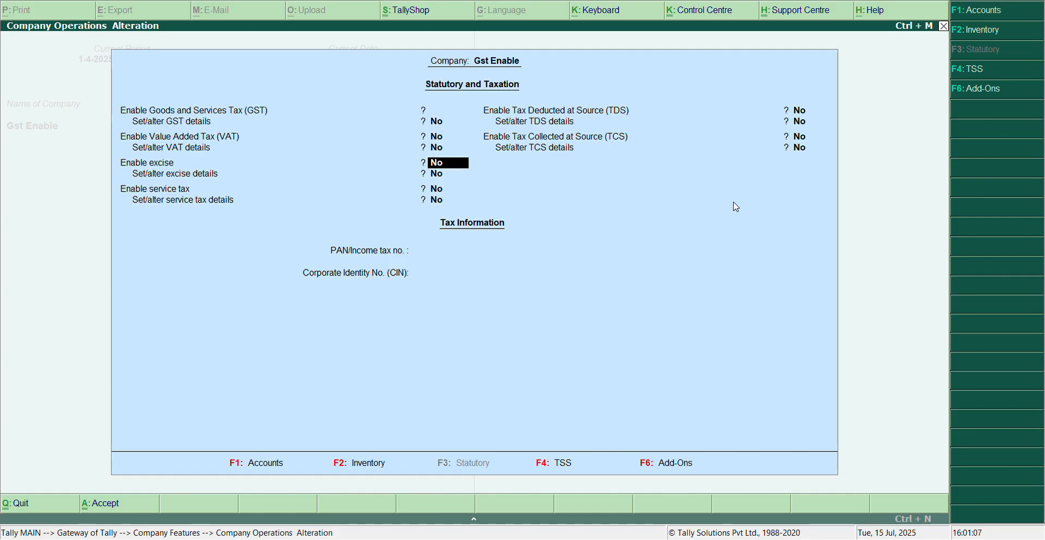
pyautogui.press('Up')
pyautogui.press('Down')
pyautogui.press('Down')
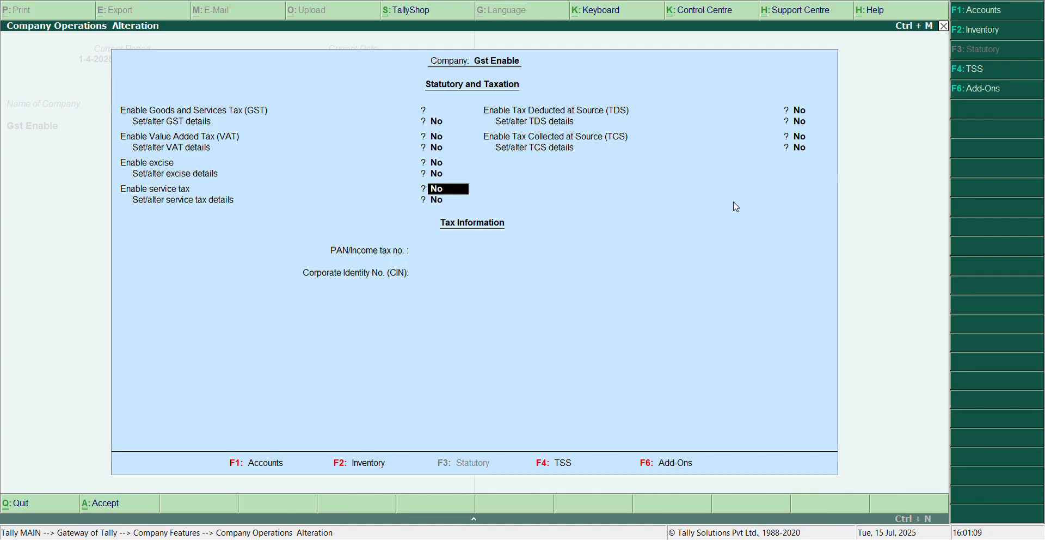
pyautogui.press('Down')
pyautogui.press('Down')
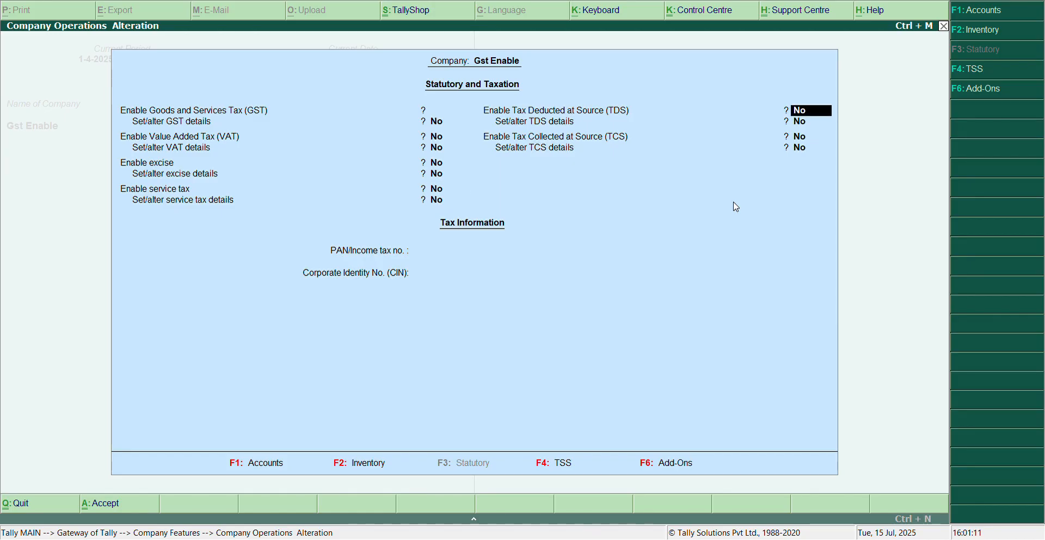
pyautogui.press('Up')
pyautogui.press('Up')
pyautogui.press('Up')
pyautogui.press('Up')
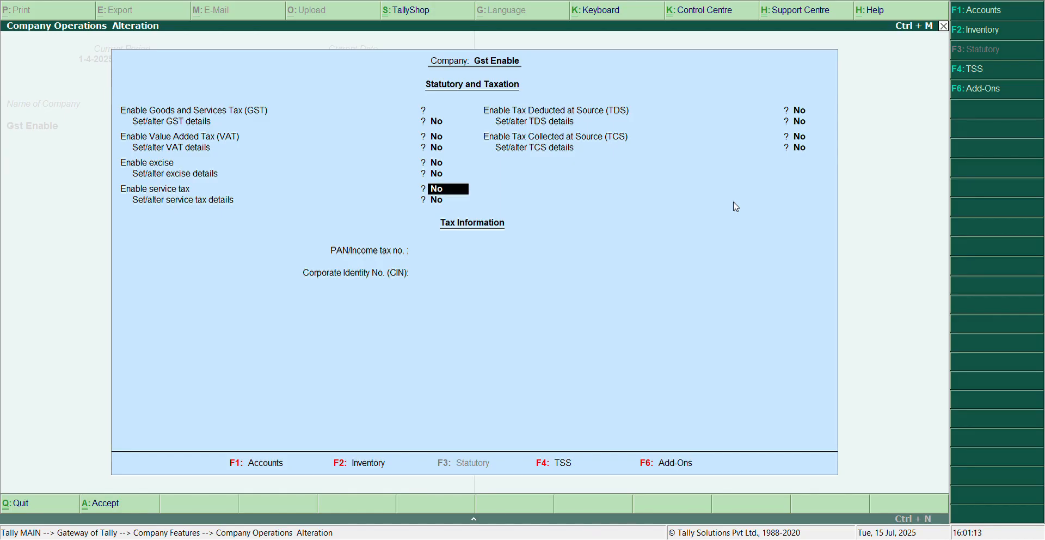
pyautogui.press('Up')
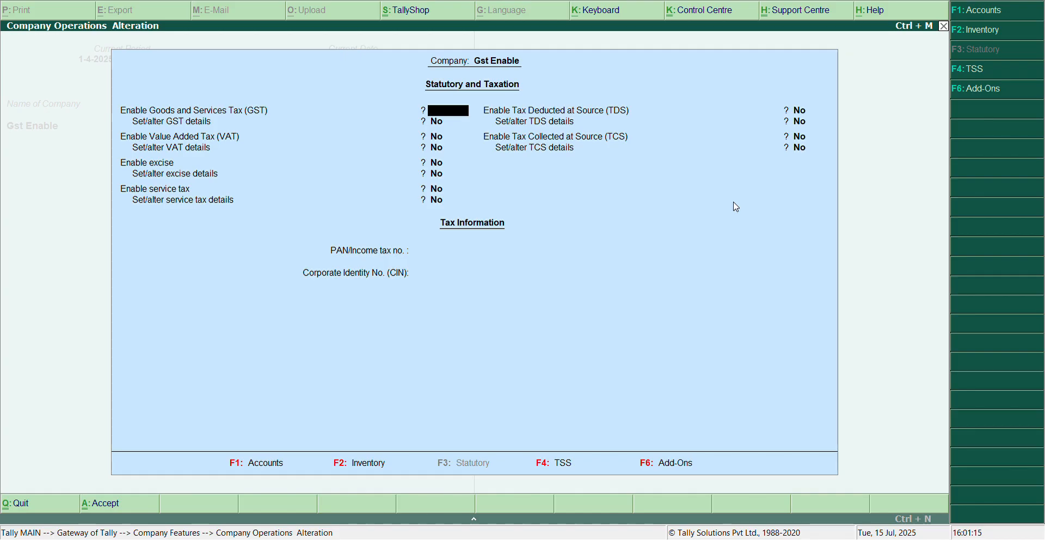
# Enable Goods and Services Tax for the company and set Set/alter GST details to Yes.
pyautogui.press('y')
pyautogui.press('y')
pyautogui.press('Return')
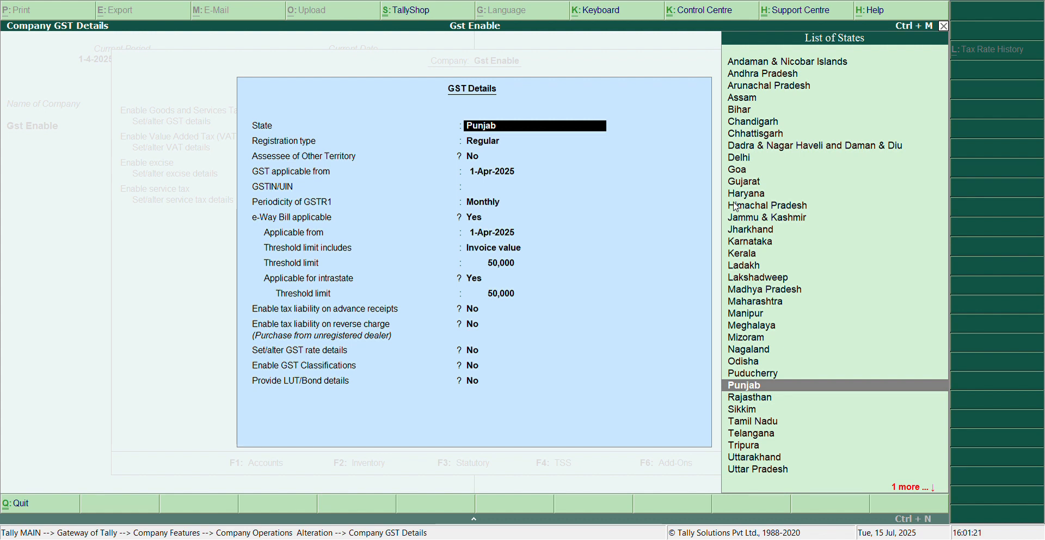
# Accept Punjab as state, Regular registration, No for other territory, and 1-Apr-2025 as the GST applicable date.
pyautogui.press('Return')
pyautogui.press('Return')
pyautogui.press('Return')
pyautogui.press('Return')
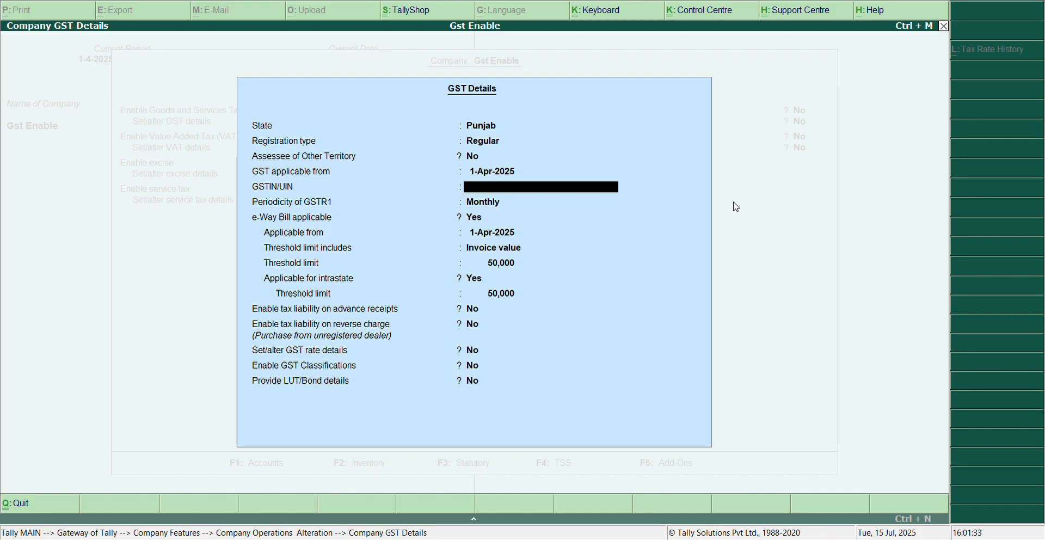
# Enter the company's GSTIN/UIN number and keep the GSTR1 periodicity as Monthly.
pyautogui.write('03')
pyautogui.write('LAKSH')
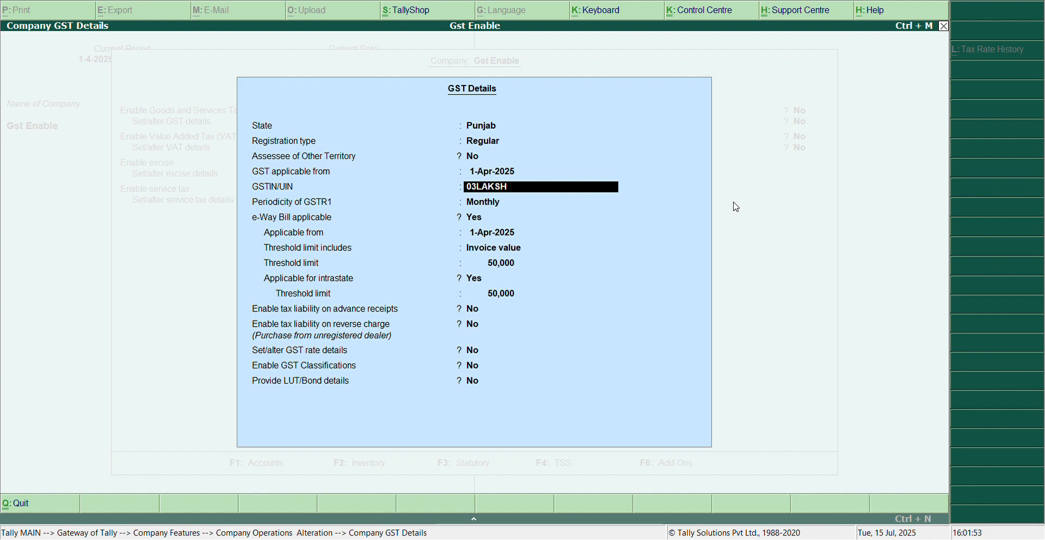
pyautogui.press('BackSpace')
pyautogui.press('BackSpace')
pyautogui.press('BackSpace')
pyautogui.press('BackSpace')
pyautogui.press('BackSpace')
pyautogui.write('MANPEED')
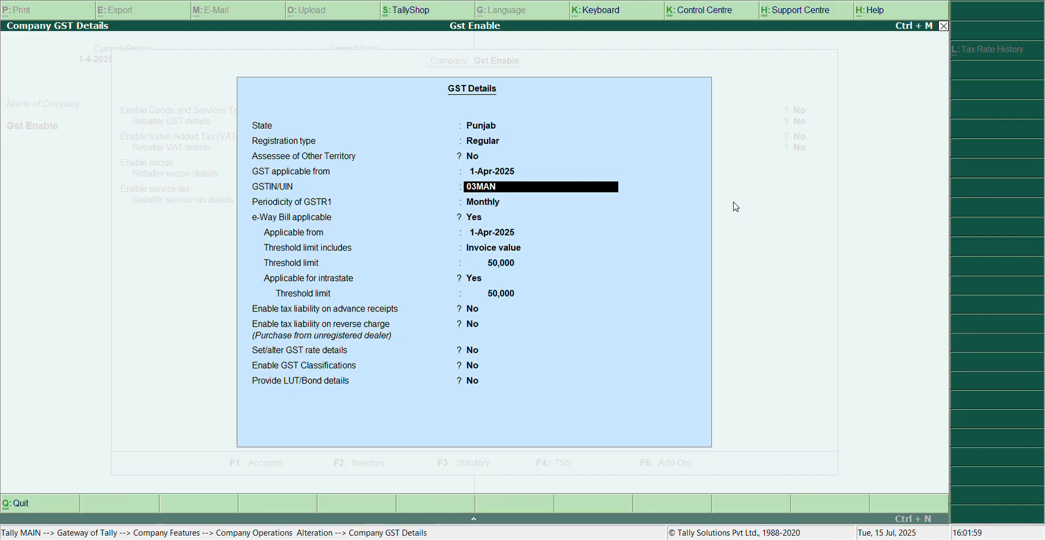
pyautogui.press('BackSpace')
pyautogui.press('BackSpace')
pyautogui.press('BackSpace')
pyautogui.press('BackSpace')
pyautogui.press('BackSpace')
pyautogui.press('BackSpace')
pyautogui.press('BackSpace')
pyautogui.write('MANDE')
pyautogui.press('BackSpace')
pyautogui.write('P')
pyautogui.press('BackSpace')
pyautogui.press('BackSpace')
pyautogui.press('BackSpace')
pyautogui.press('BackSpace')
pyautogui.write('LAK')
pyautogui.press('BackSpace')
pyautogui.write('KSH')
pyautogui.write('4589Y')
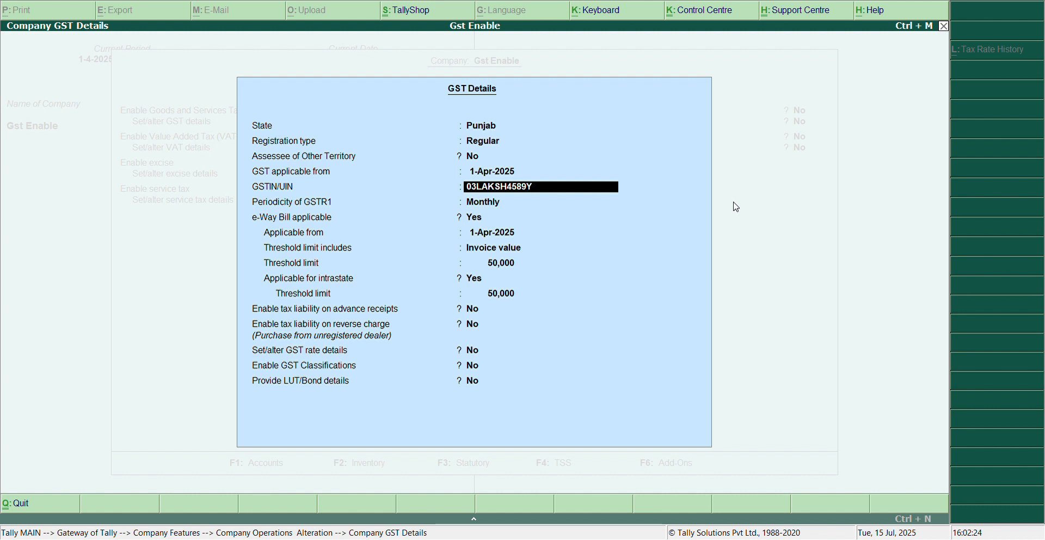
pyautogui.write('7Y8')
pyautogui.press('Return')
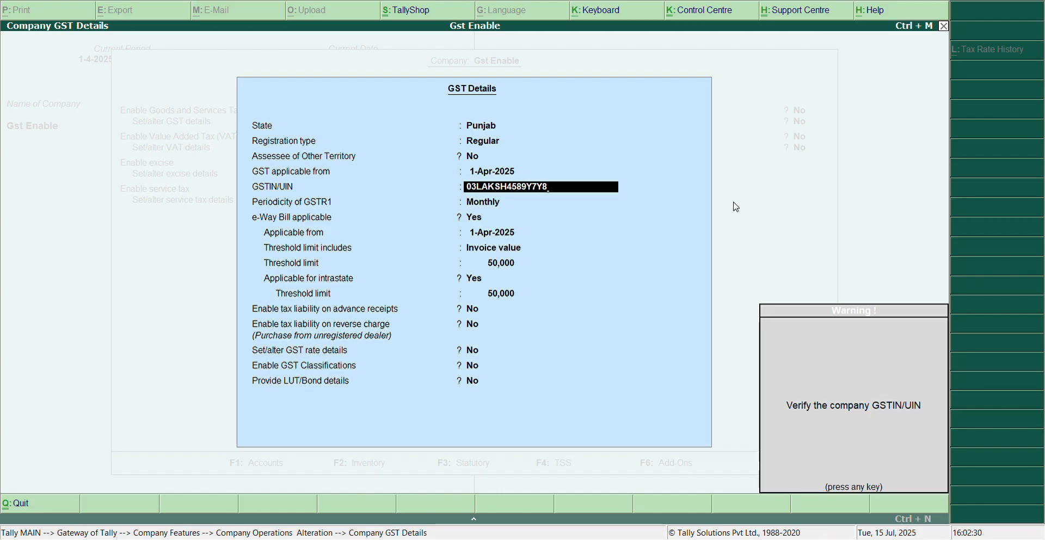
pyautogui.press('Return')
pyautogui.press('Return')
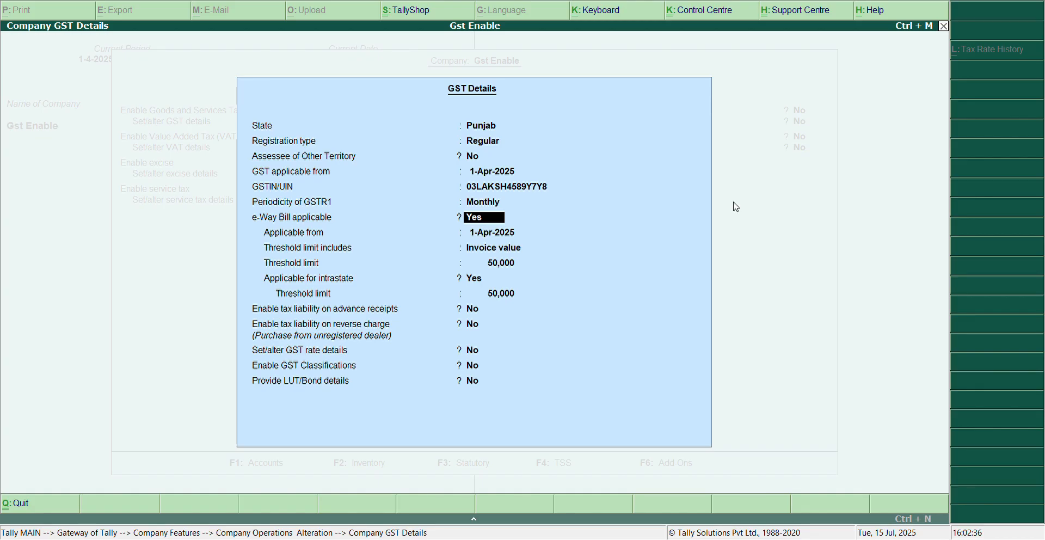
pyautogui.write('ny')
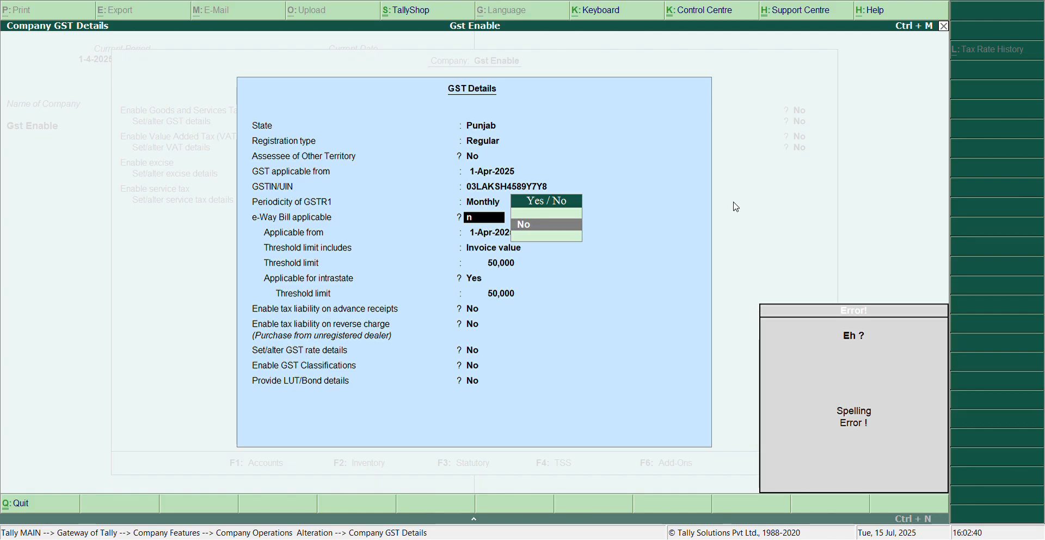
pyautogui.press('BackSpace')
pyautogui.press('Down')
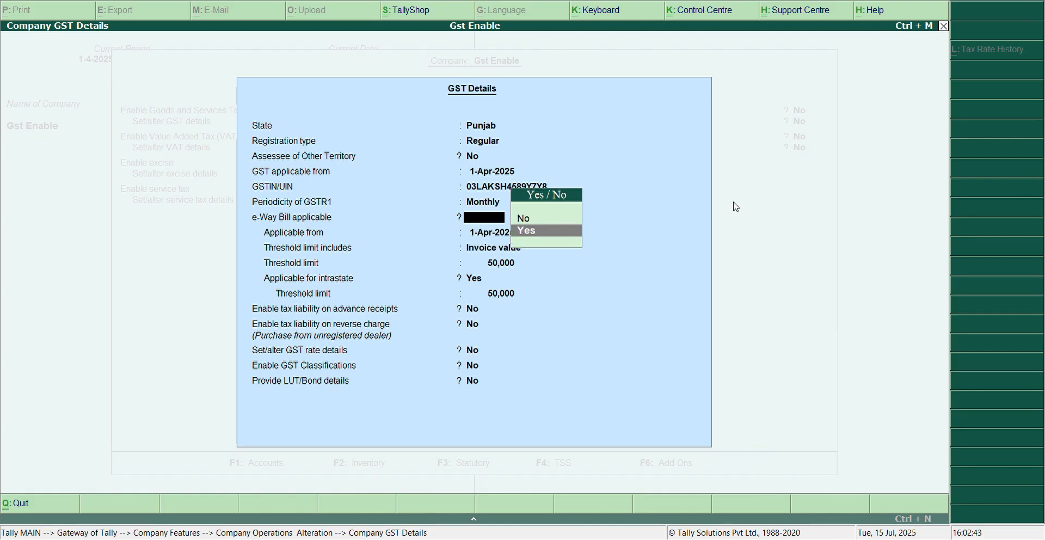
pyautogui.press('Return')
pyautogui.press('BackSpace')
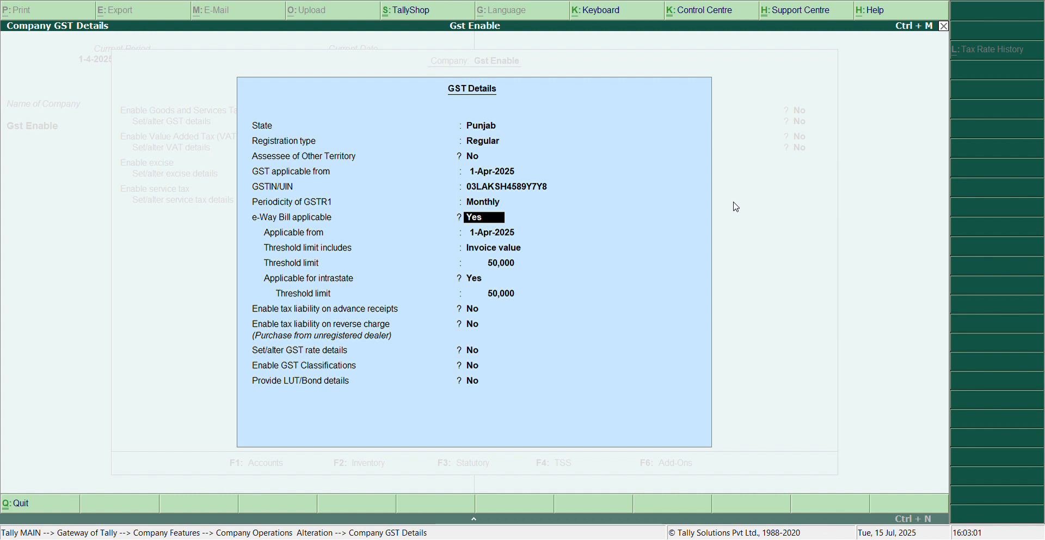
# Set e-Way Bill applicable to No and keep tax liability on advance receipts and reverse charge at No.
pyautogui.write('n')
pyautogui.press('Return')
pyautogui.press('Return')
# Set Set/alter GST rate details to Yes, leaving description and HSN/SAC blank and taxability as Unknown.
pyautogui.press('Return')
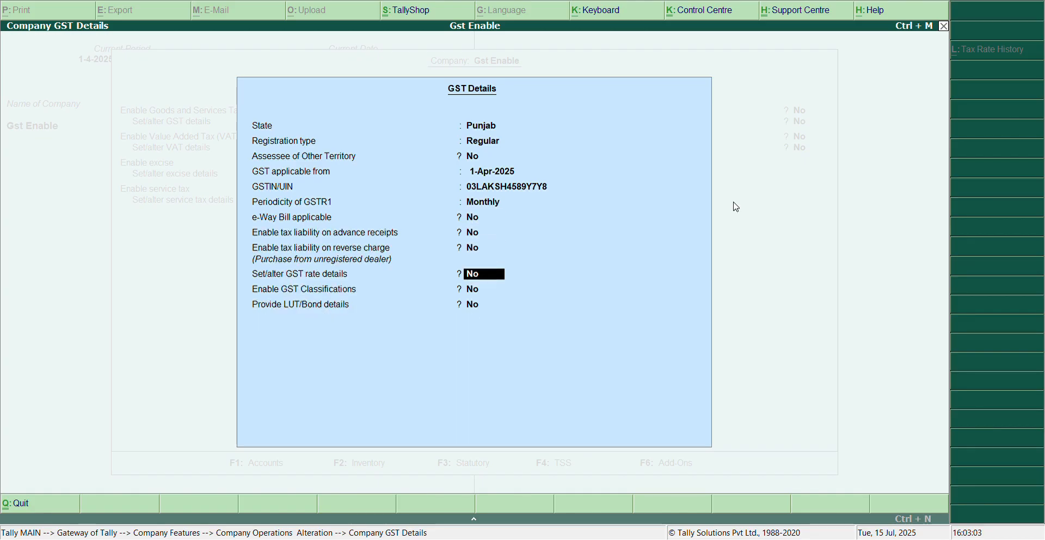
pyautogui.press('Return')
pyautogui.press('Up')
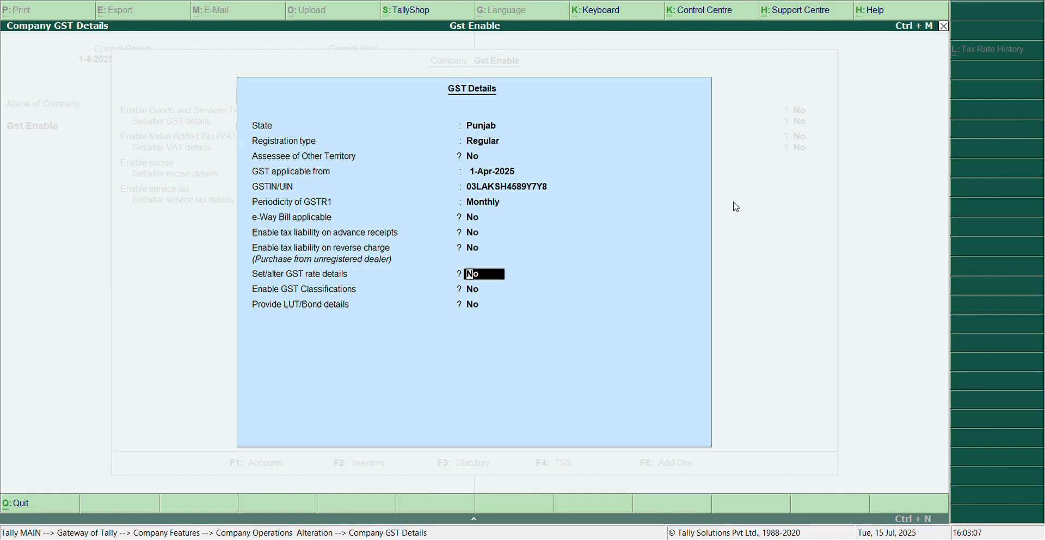
pyautogui.write('y')
pyautogui.press('Return')
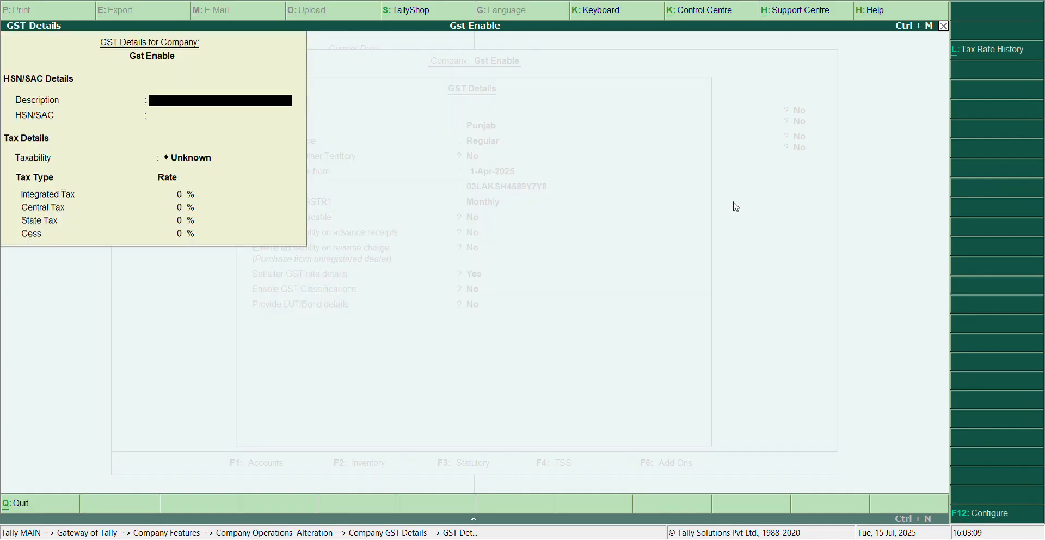
pyautogui.press('Return')
pyautogui.press('Return')
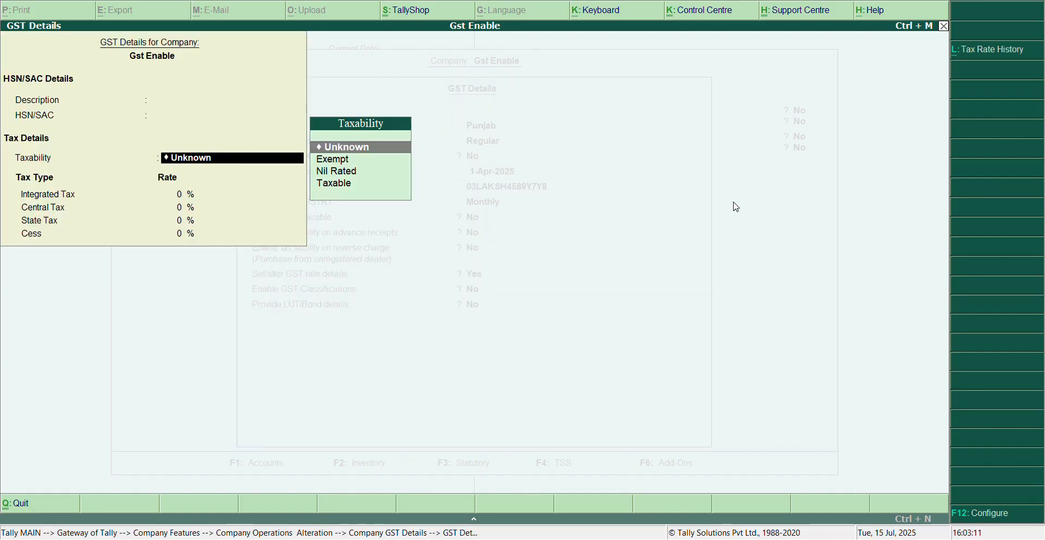
pyautogui.press('Return')
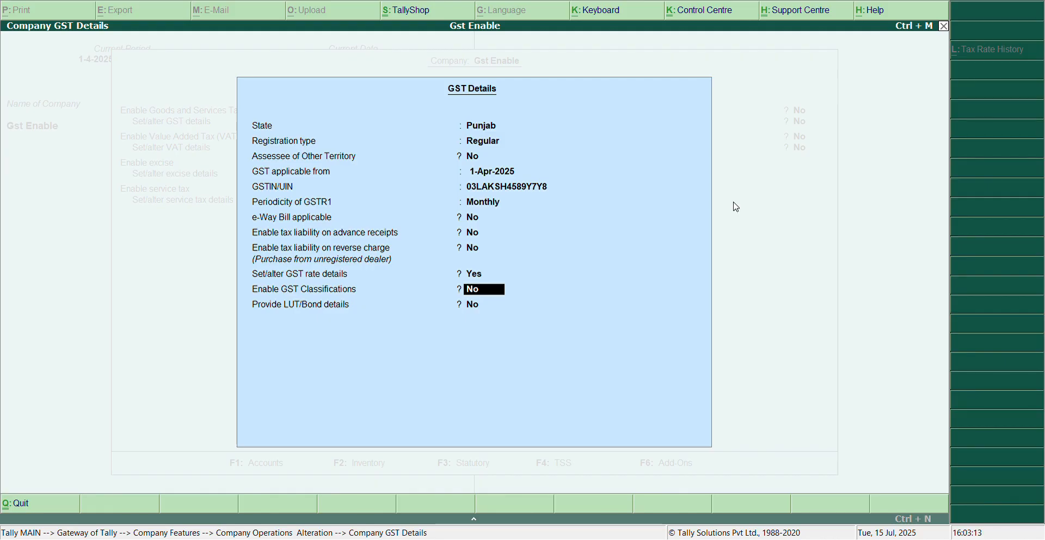
# Keep GST Classifications and LUT/Bond details at No, and save the company's statutory and taxation features.
pyautogui.press('Return')
pyautogui.press('Return')
pyautogui.press('Return')
pyautogui.press('Return')
pyautogui.press('Return')
pyautogui.press('Return')
pyautogui.press('Return')
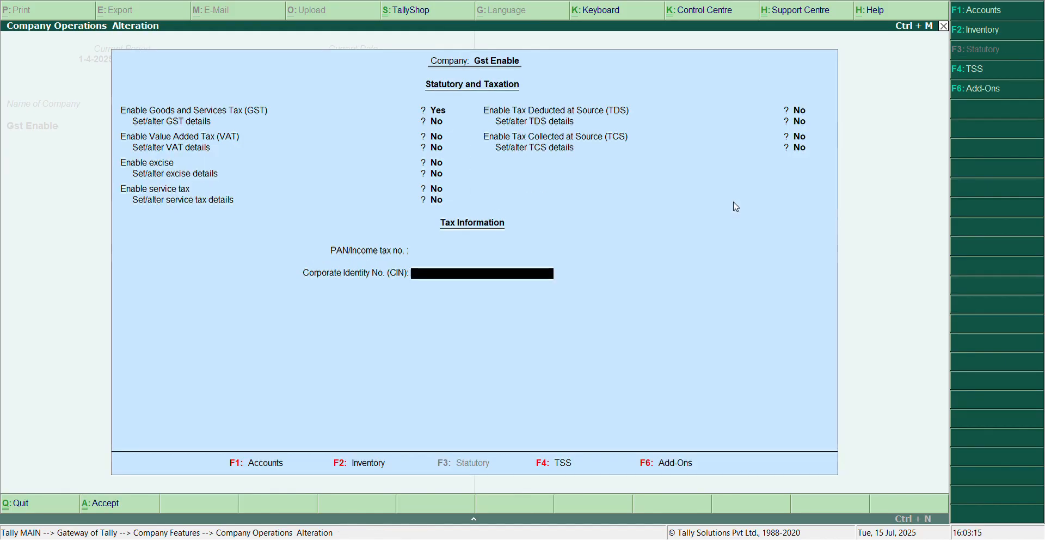
pyautogui.hotkey('ctrl', 'a')
pyautogui.press('Escape')
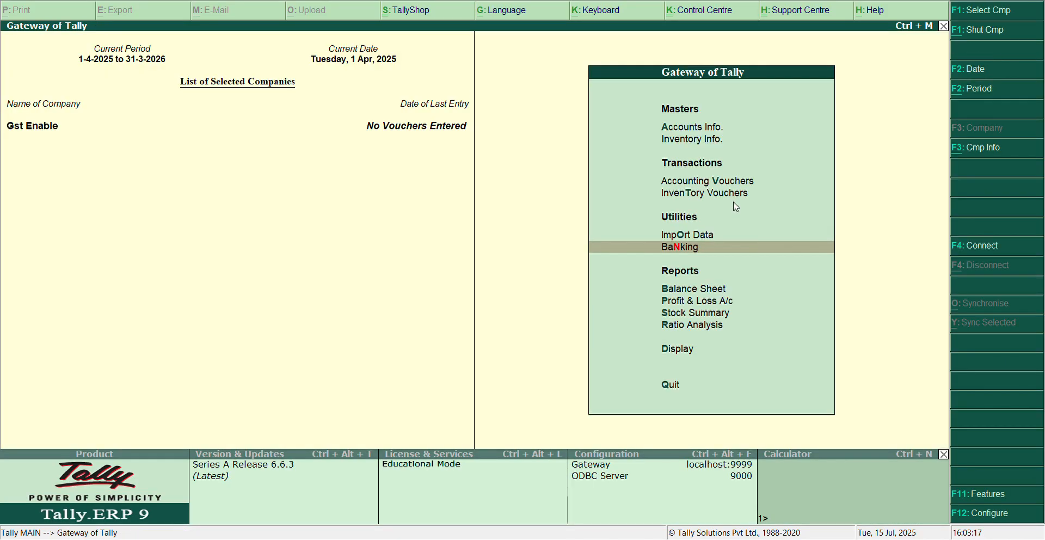
# Open the single ledger creation form from the accounts masters.
pyautogui.press('Up')
pyautogui.press('Up')
pyautogui.press('Up')
pyautogui.press('Up')
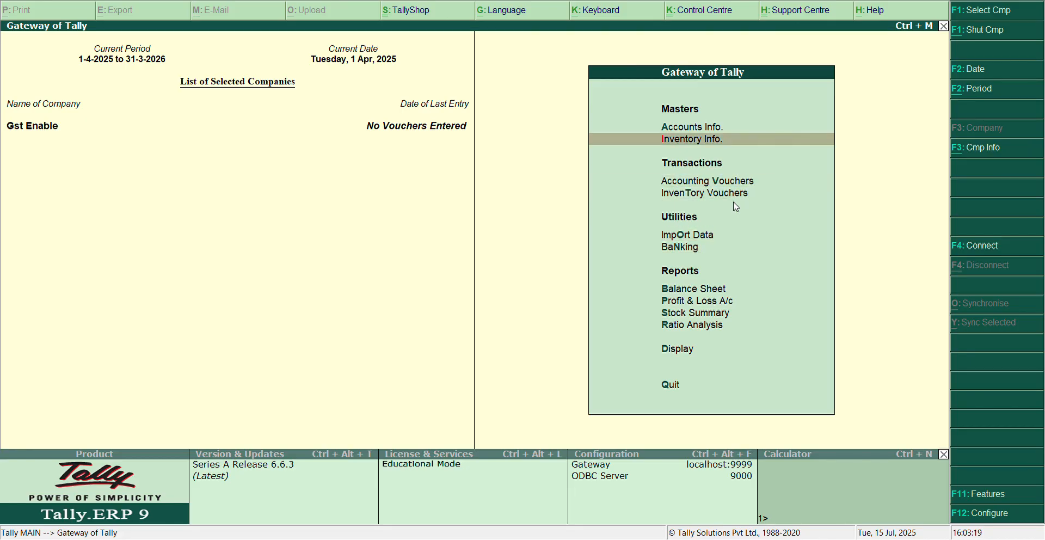
pyautogui.press('Up')
pyautogui.press('Return')
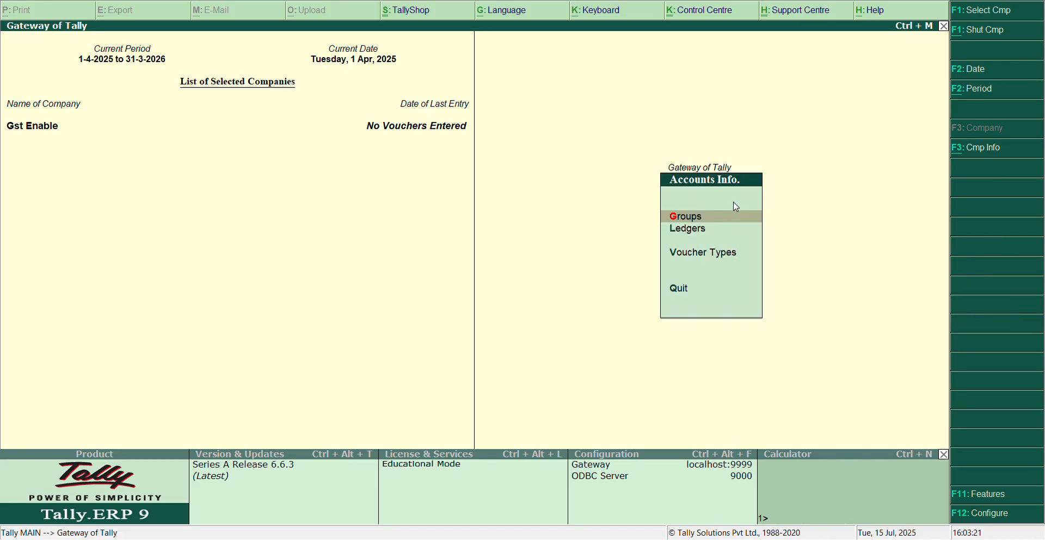
pyautogui.press('Down')
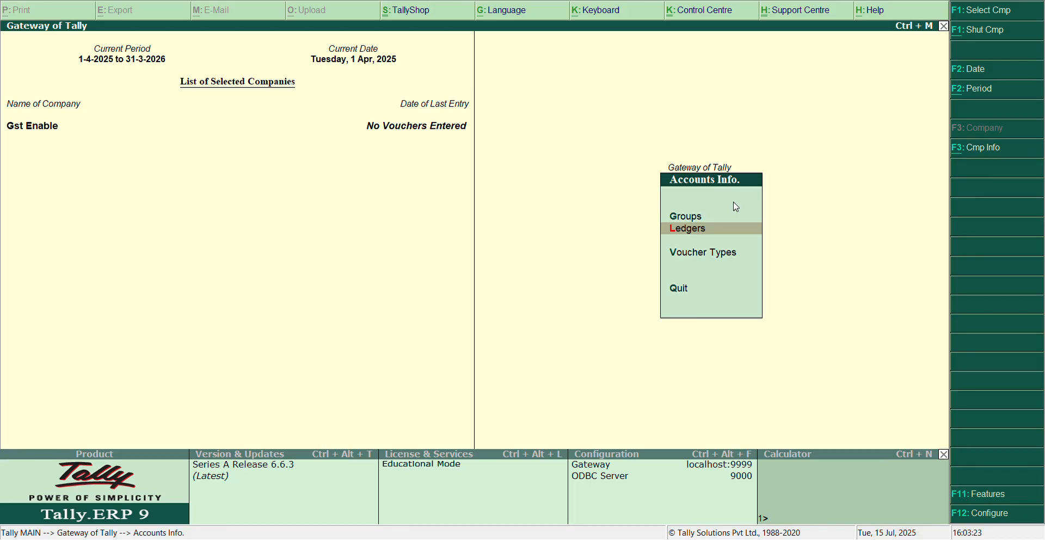
pyautogui.press('Return')
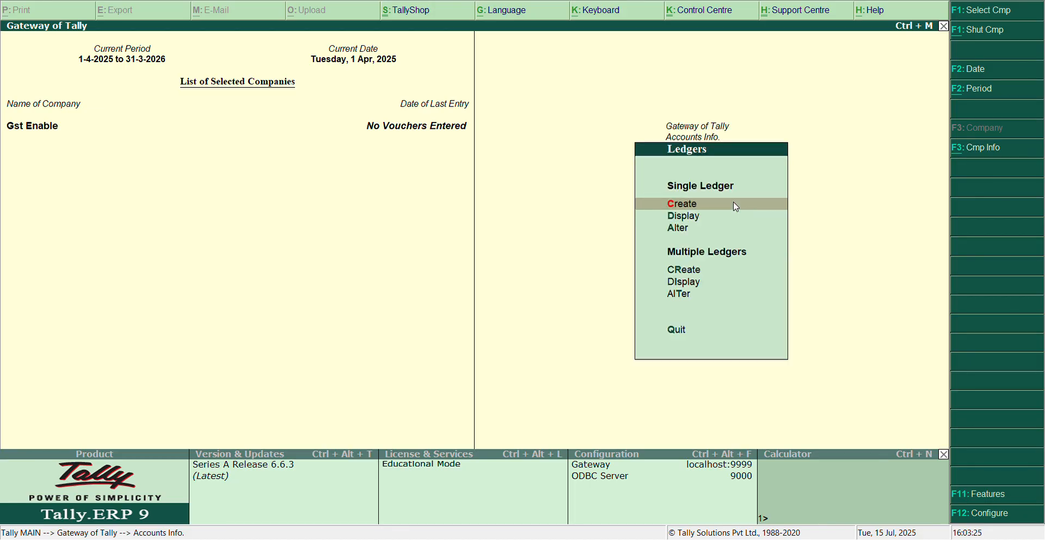
pyautogui.press('Return')
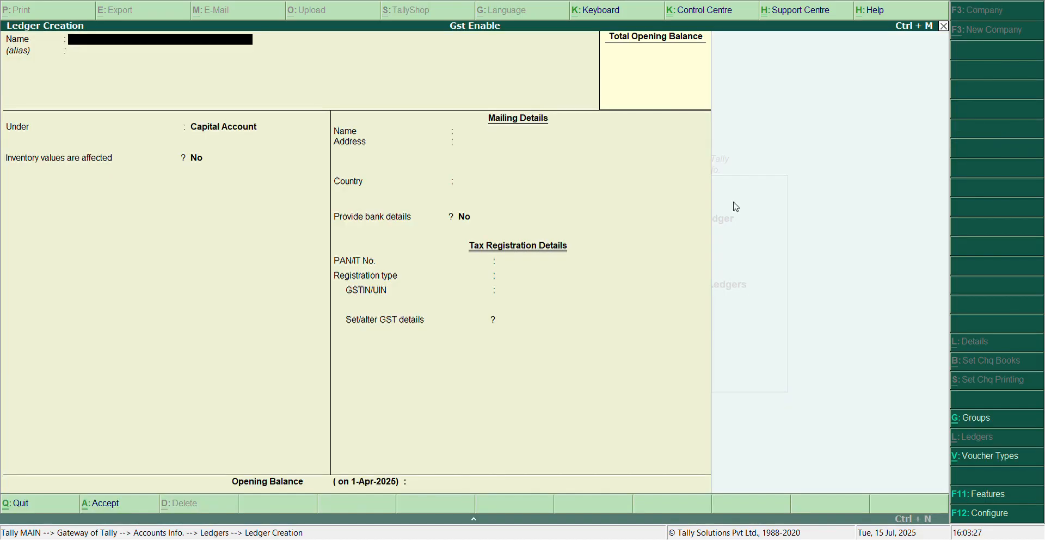
# Name the ledger with the supplier's name followed by (Pur) and group it under Sundry Creditors with bill-by-bill balances at Yes.
pyautogui.write('Rahul (Pur')
pyautogui.press('Return')
pyautogui.press('Return')
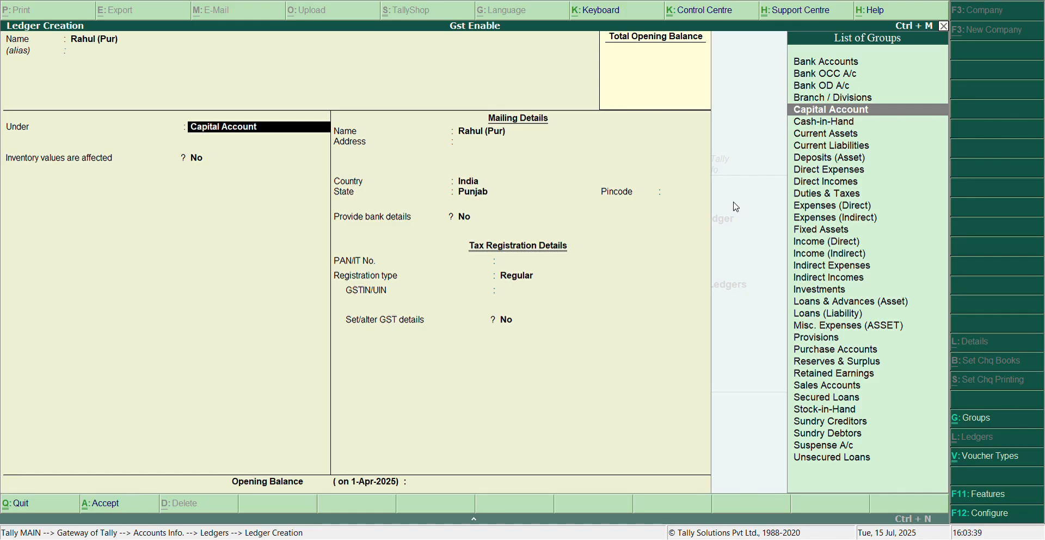
pyautogui.write('Sun')
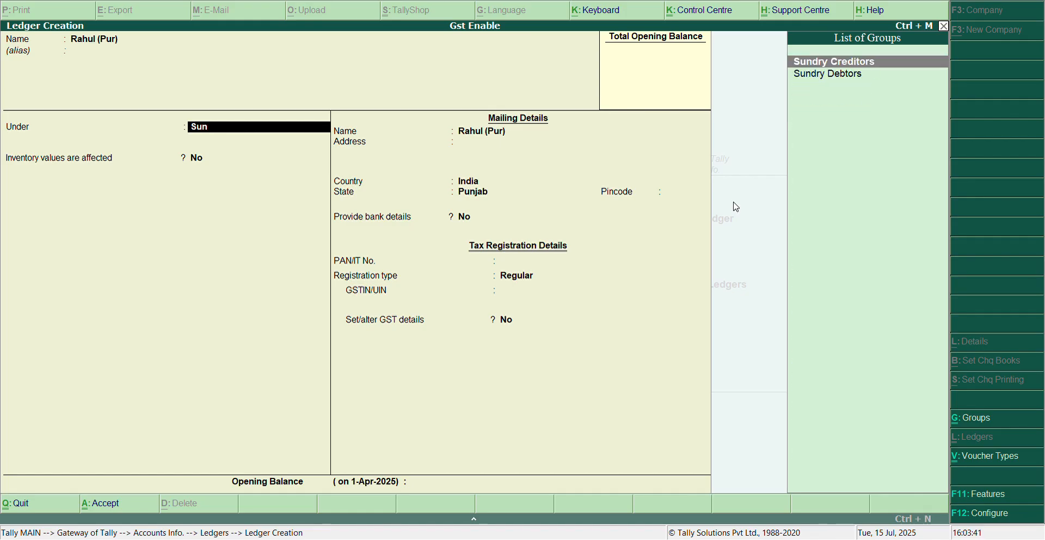
pyautogui.press('Return')
pyautogui.press('Return')
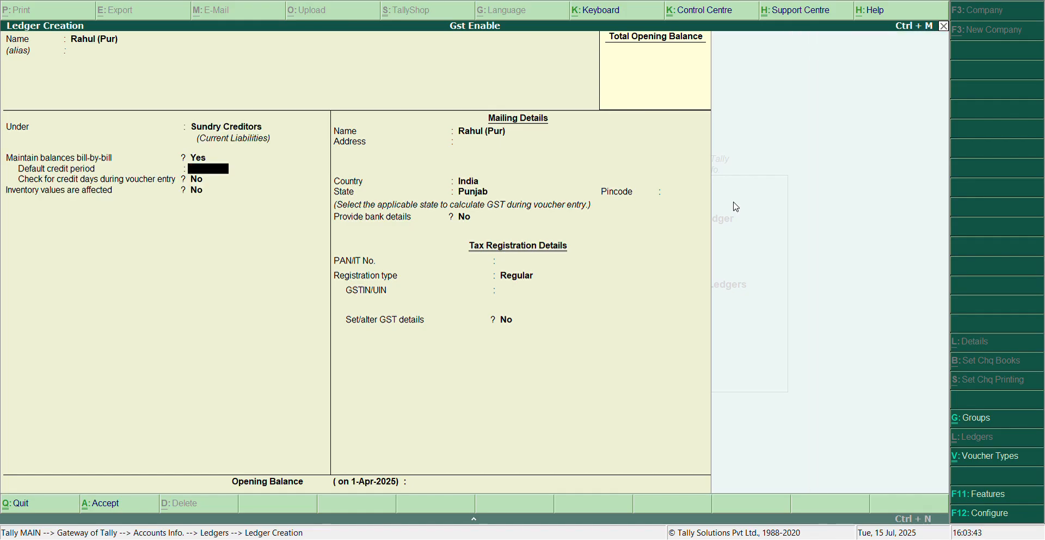
pyautogui.press('Return')
pyautogui.press('Return')
pyautogui.press('Return')
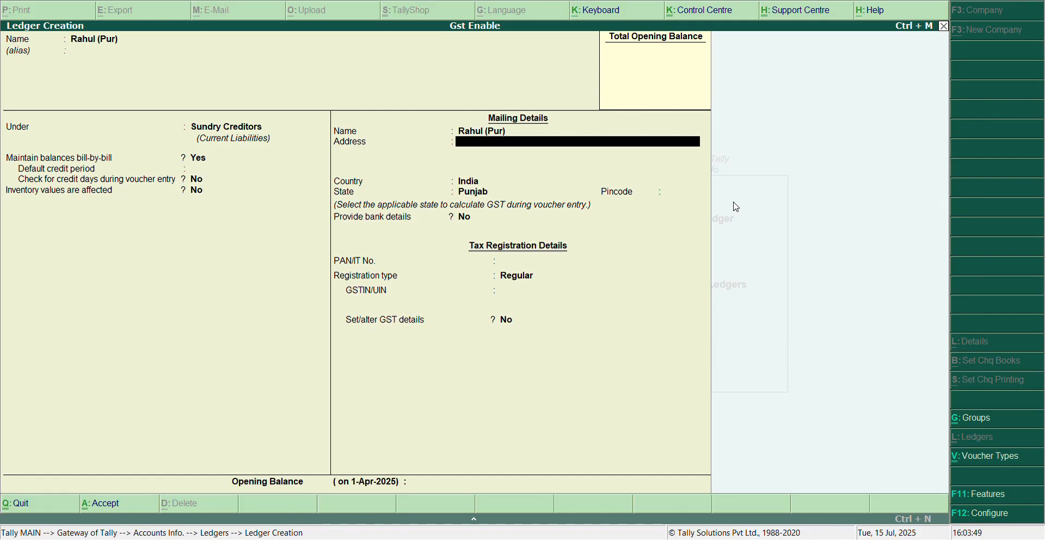
# Enter the supplier's address and pincode, keeping India as country and Punjab as state.
pyautogui.write('Pathanko')
pyautogui.press('Return')
pyautogui.press('Return')
pyautogui.press('Return')
pyautogui.press('Return')
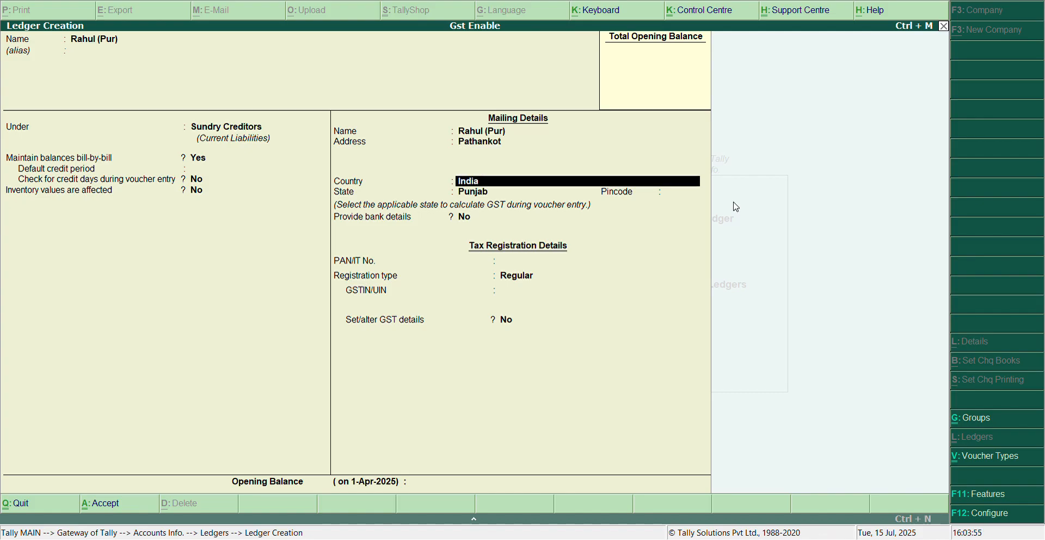
pyautogui.write('145023')
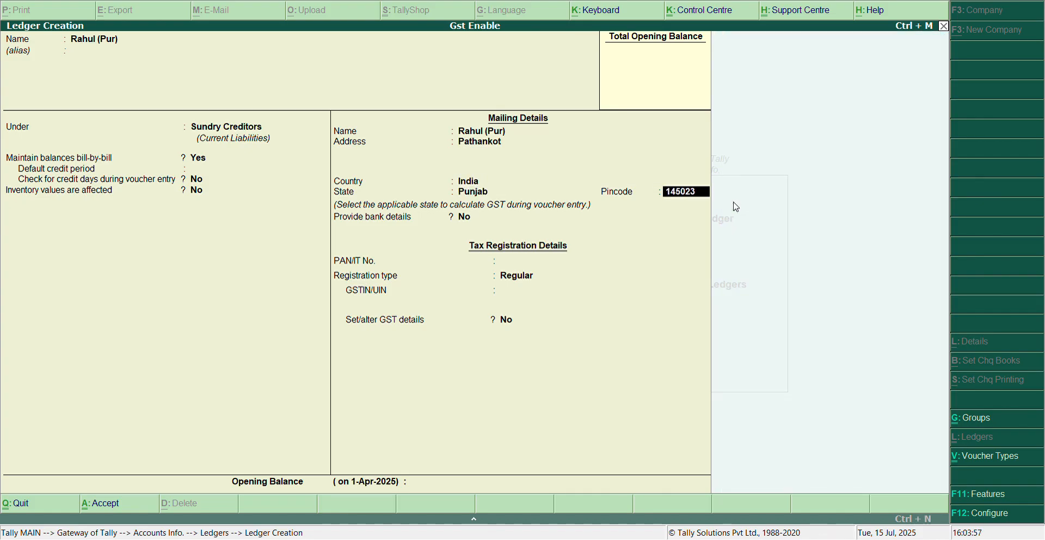
pyautogui.press('Return')
pyautogui.press('Return')
pyautogui.press('Return')
pyautogui.press('Return')
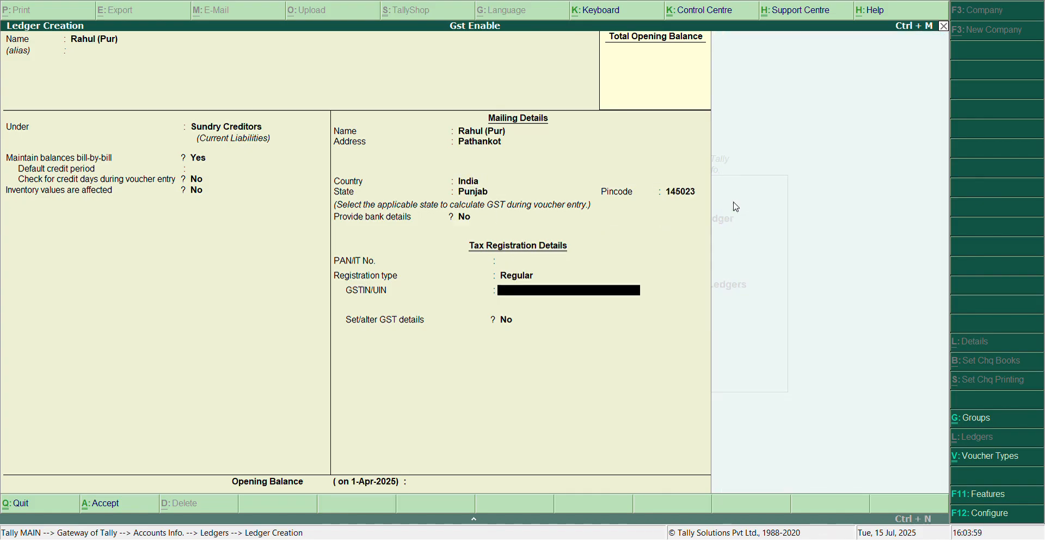
# Enter the supplier's GSTIN/UIN with Regular registration, leave the PAN blank, and save the ledger.
pyautogui.write('03RAHUL2548')
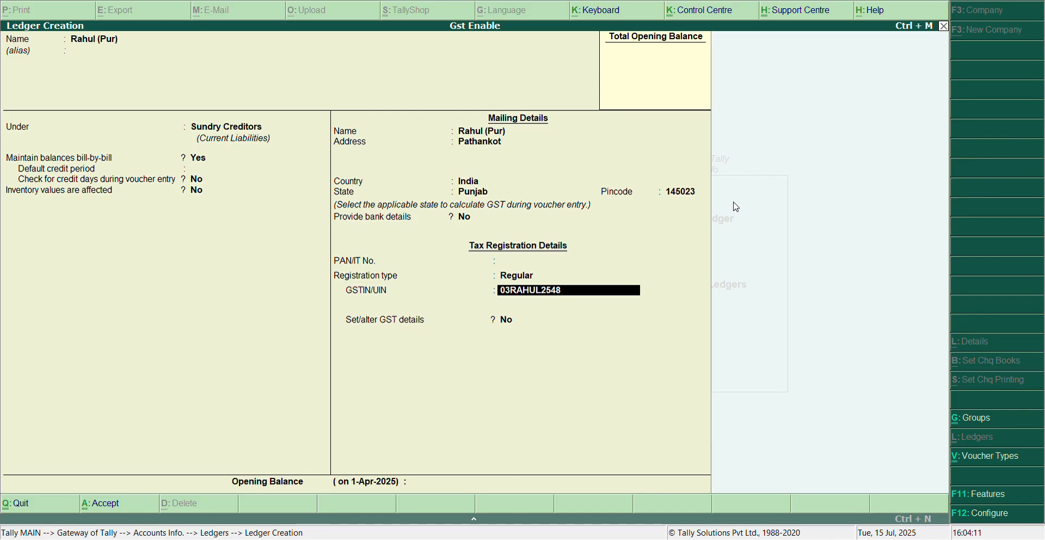
pyautogui.write('Y7Y7')
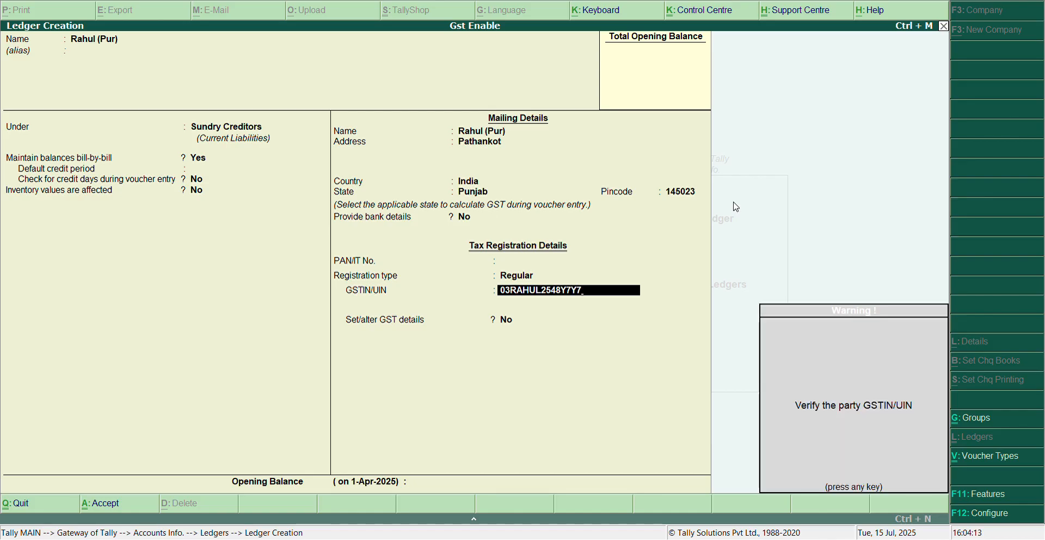
pyautogui.press('Return')
pyautogui.press('Return')
# Name the next ledger with the customer's name followed by (Sales) and group it under Sundry Debtors with bill-by-bill balances at Yes.
pyautogui.press('Return')
pyautogui.press('Return')
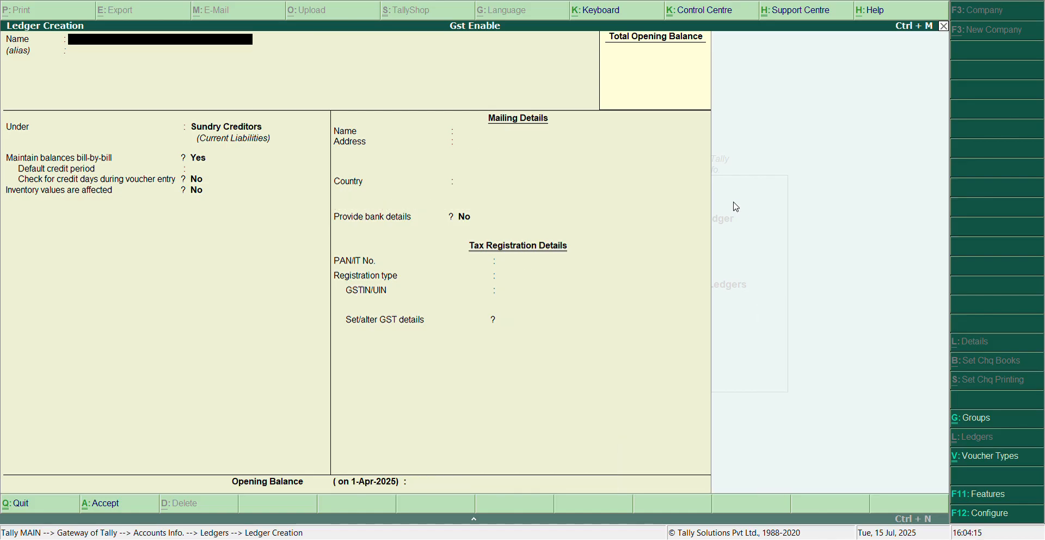
pyautogui.write('Mohit (Sales')
pyautogui.press('Return')
pyautogui.press('Return')
pyautogui.write('Sund')
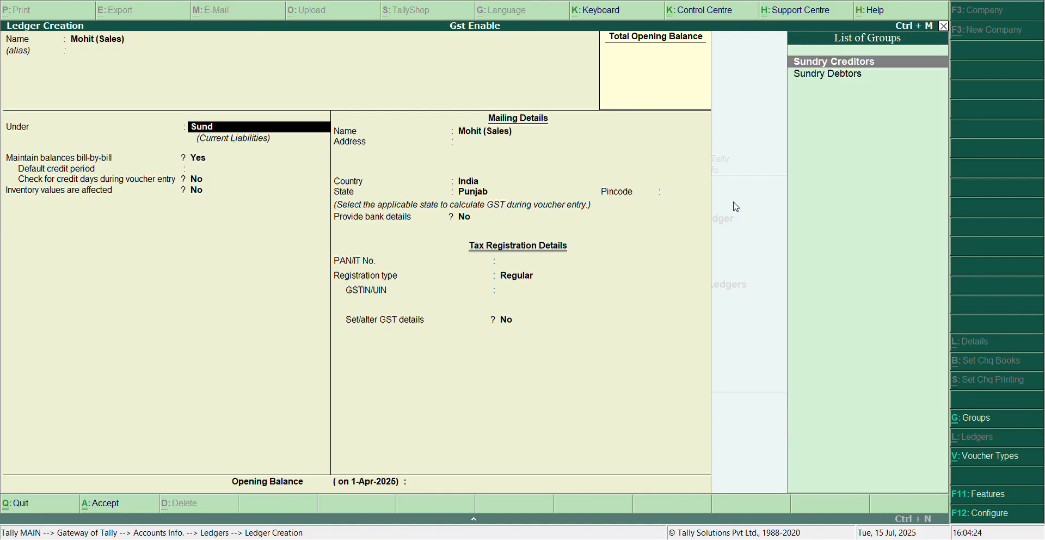
pyautogui.press('Down')
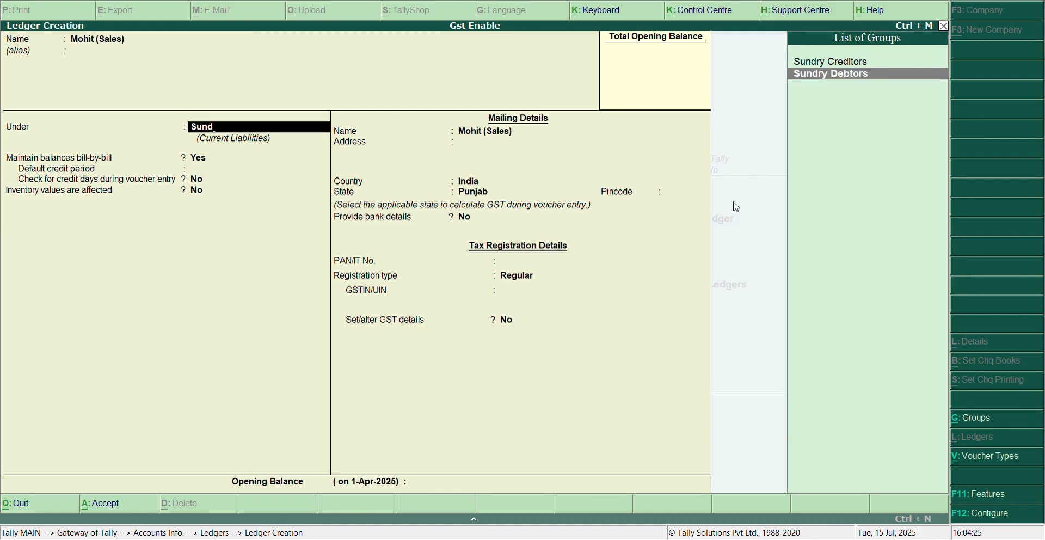
pyautogui.press('Return')
pyautogui.press('Return')
pyautogui.press('Return')
pyautogui.press('Return')
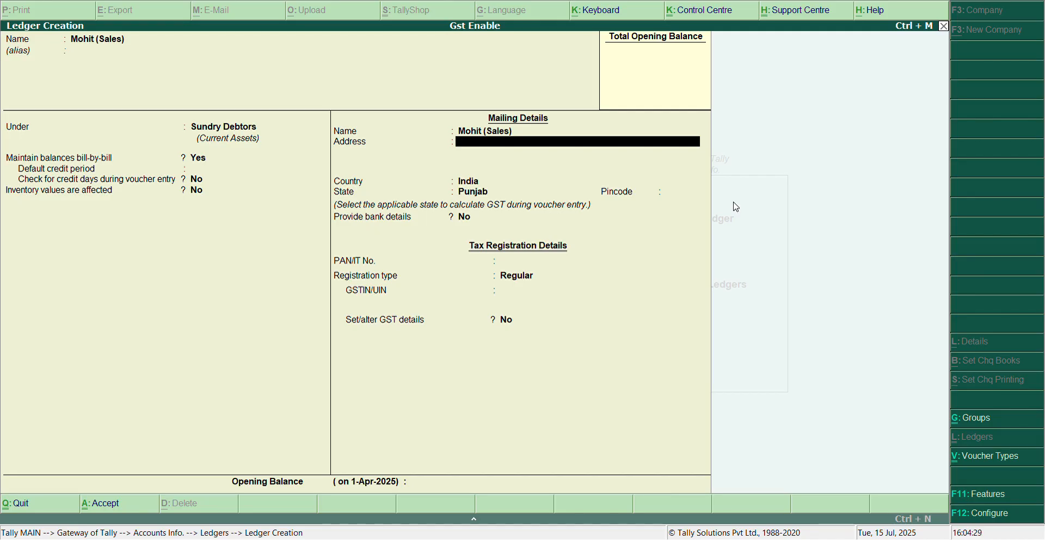
# Enter the customer's address and pincode, keeping India, Punjab, and No for bank details.
pyautogui.write('Amritsar')
pyautogui.press('Return')
pyautogui.press('Return')
pyautogui.press('Return')
pyautogui.press('Return')
pyautogui.write('14')
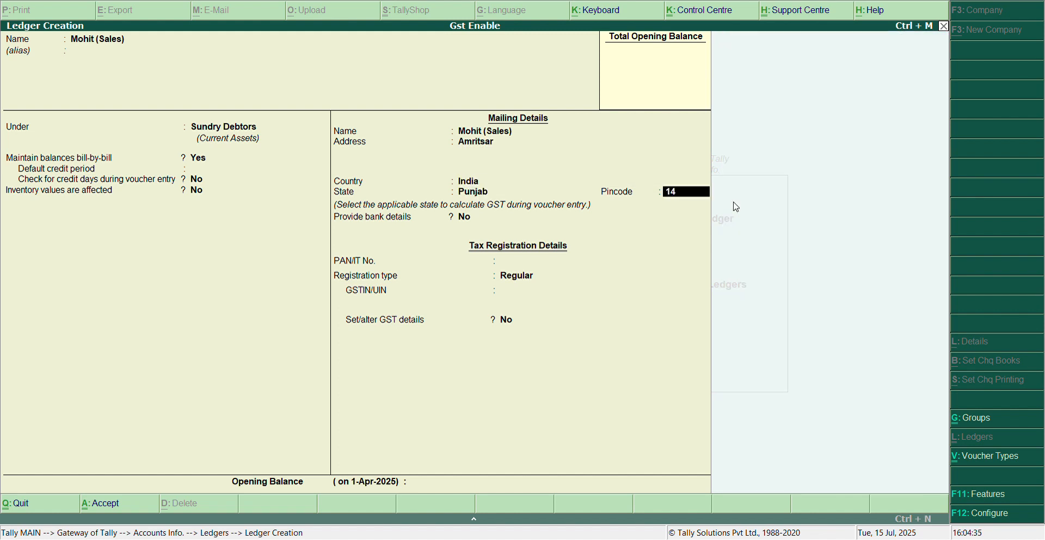
pyautogui.write('5023')
pyautogui.press('Return')
pyautogui.press('Return')
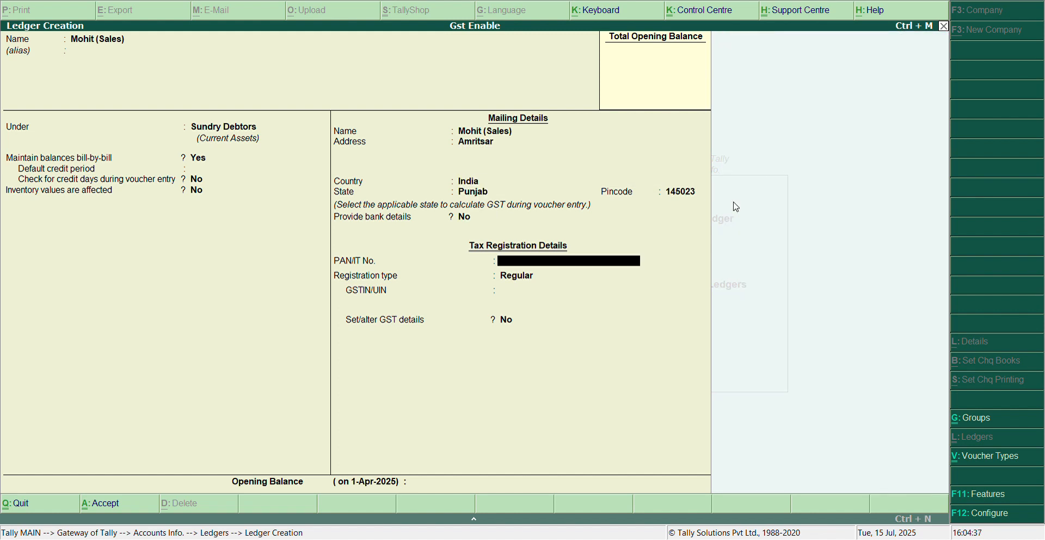
# Leave the customer's PAN blank, keep Regular registration, enter the customer's GSTIN/UIN, and save the ledger.
pyautogui.press('Return')
pyautogui.press('Return')
pyautogui.write('03')
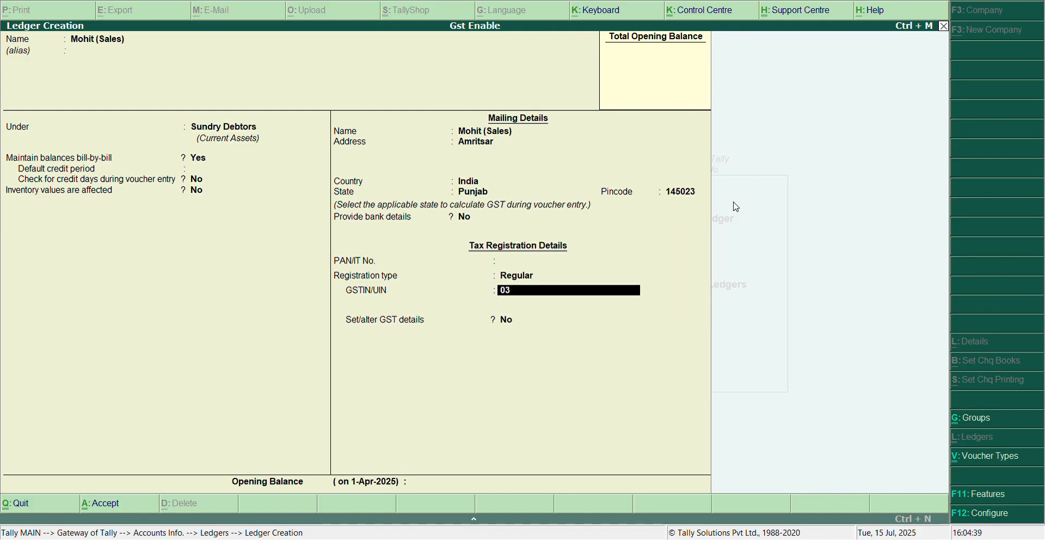
pyautogui.write('MOHIT5786T6Y7')
pyautogui.press('Return')
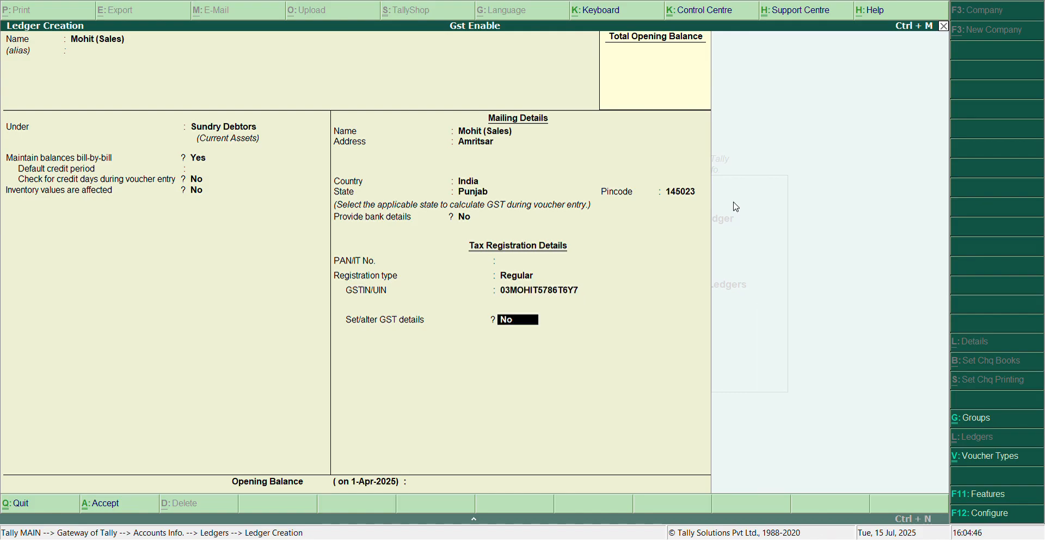
pyautogui.press('Return')
pyautogui.press('Return')
pyautogui.press('Return')
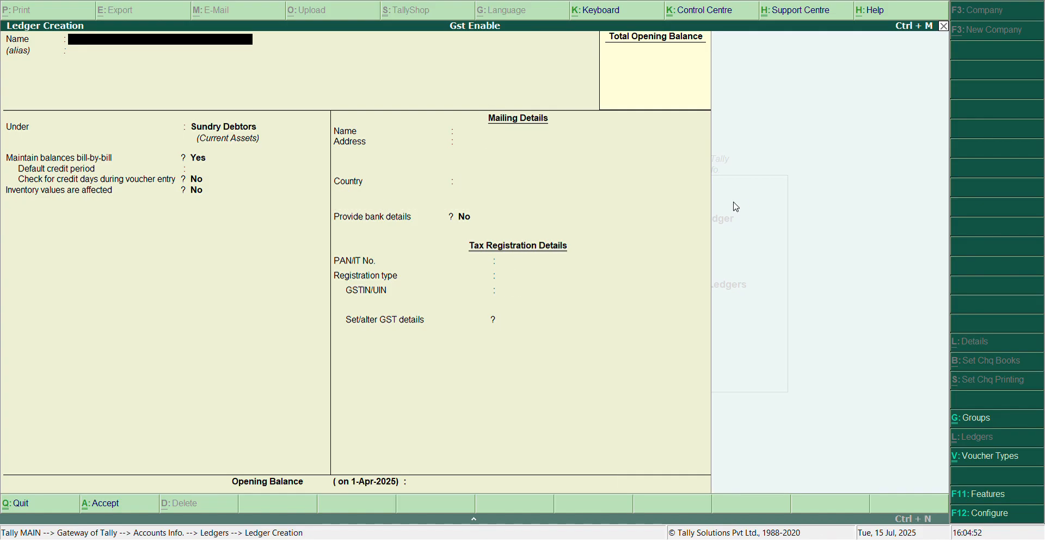
# Name the next ledger Purchase 5% and group it under Purchase Accounts.
pyautogui.write('Purchase 5%')
pyautogui.press('Return')
pyautogui.press('Return')
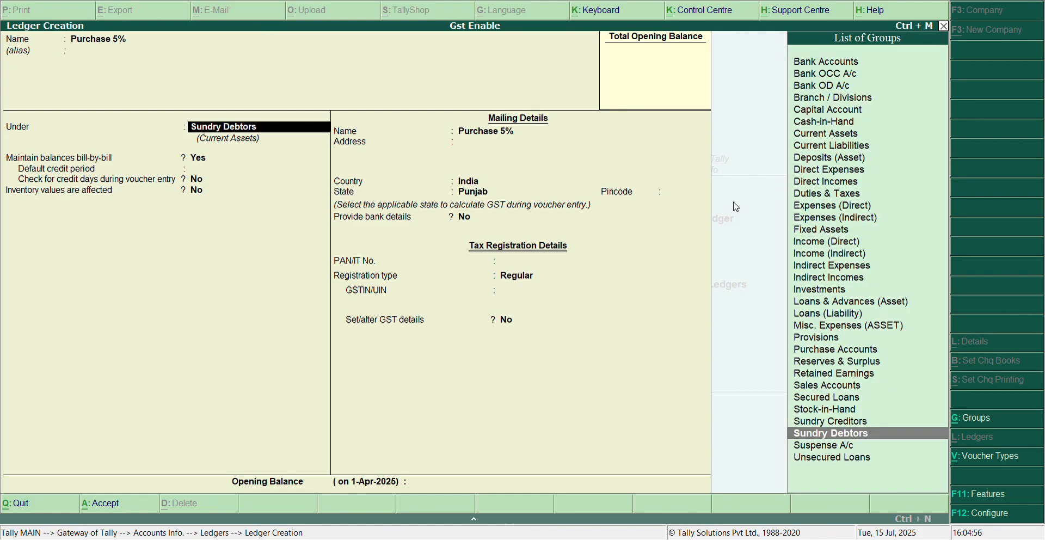
pyautogui.write('Pur')
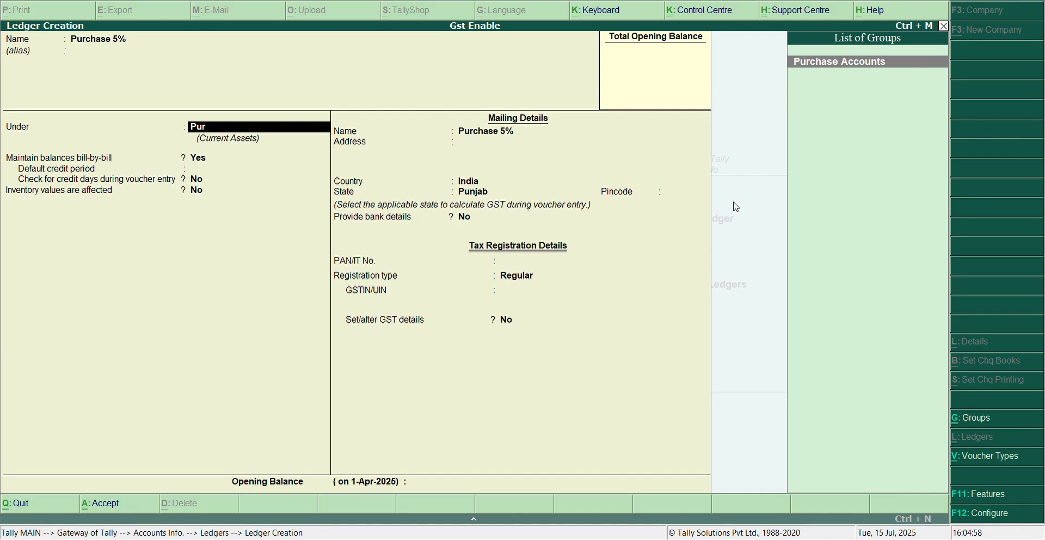
pyautogui.press('Return')
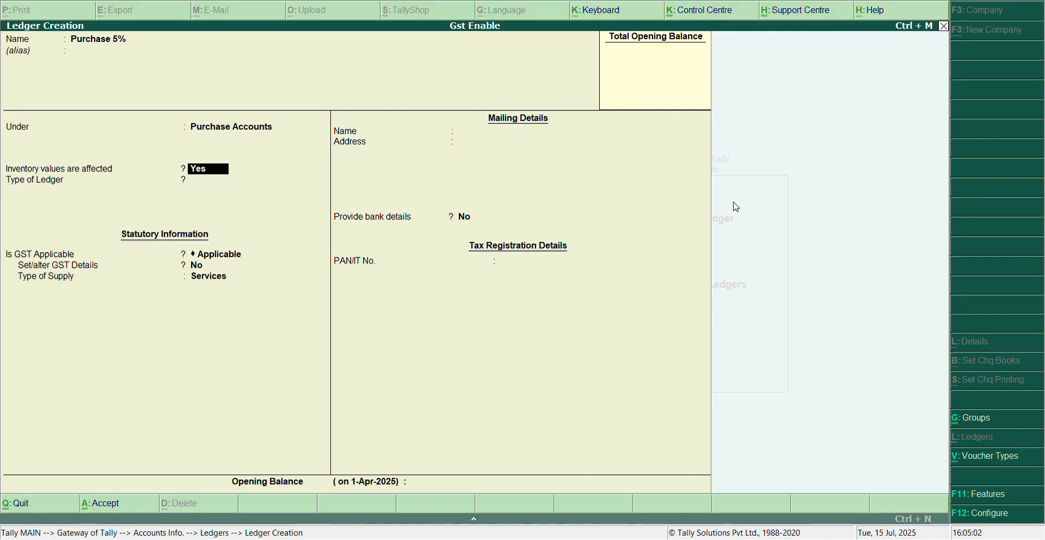
# Keep inventory values affected at Yes, ledger type at Not Applicable, and GST at Applicable for the purchase ledger.
pyautogui.press('Return')
pyautogui.press('Return')
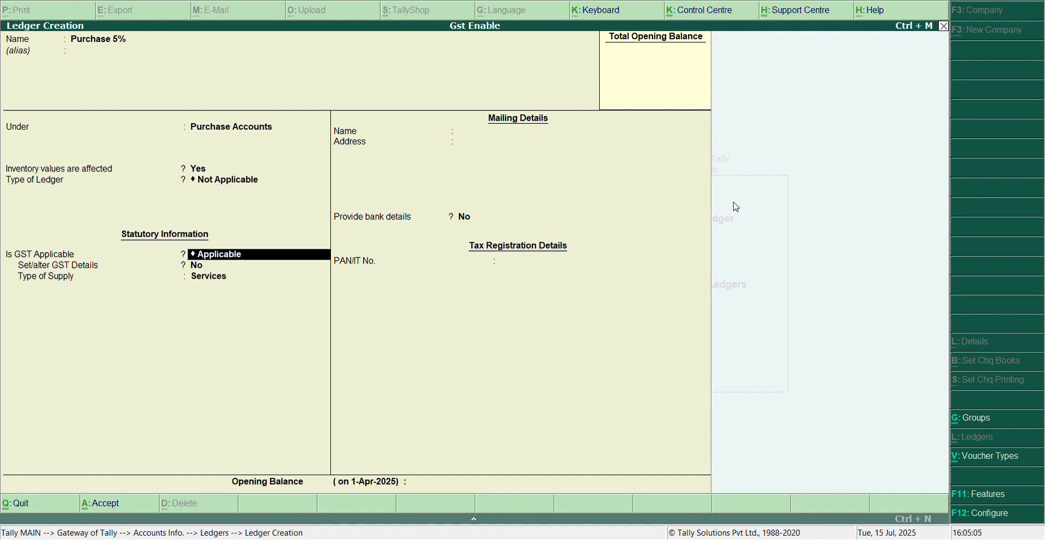
pyautogui.press('Return')
pyautogui.press('BackSpace')
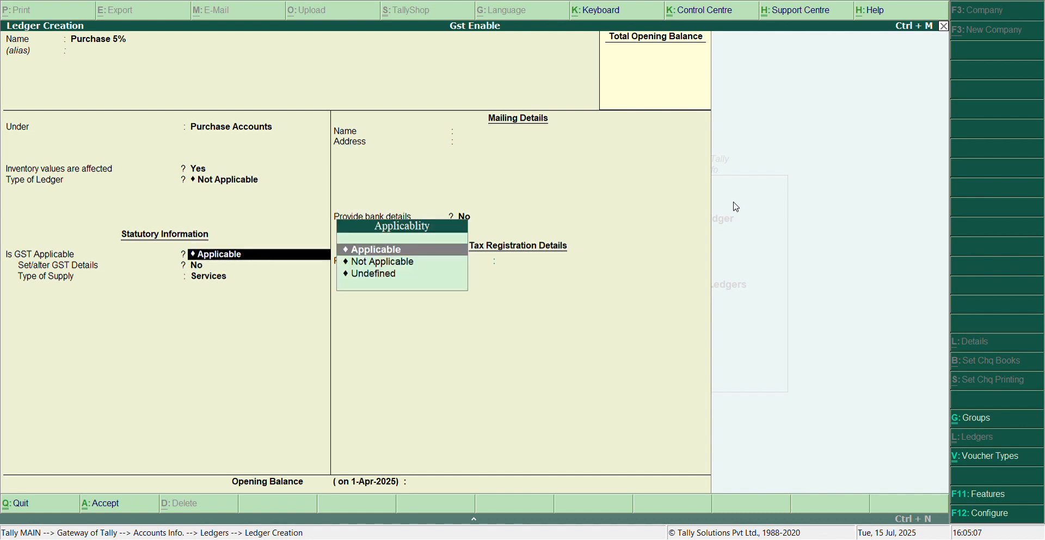
pyautogui.press('Return')
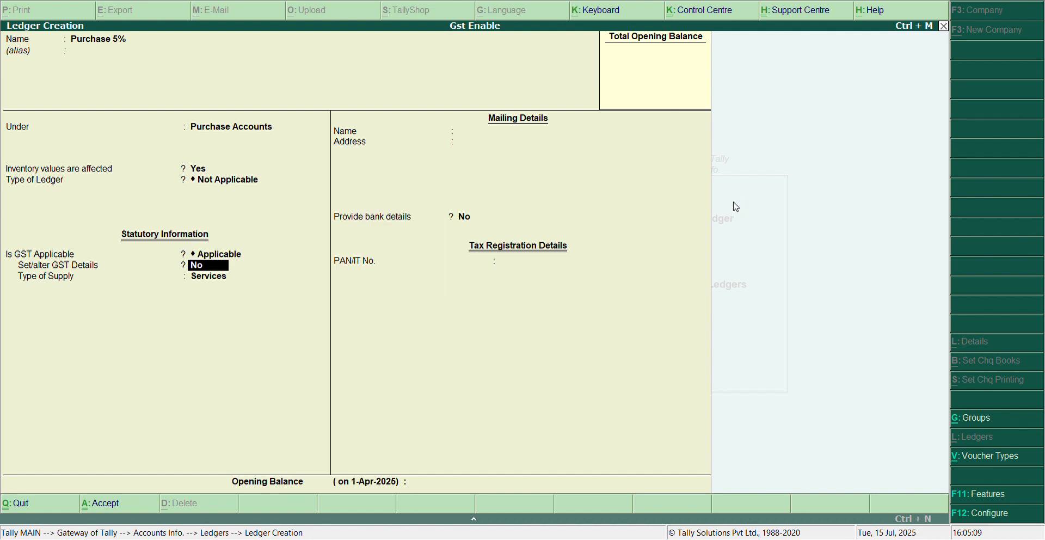
# Enable GST details for the purchase ledger with nature of transaction Purchase Taxable and an integrated tax rate of 5%.
pyautogui.write('y')
pyautogui.press('Return')
pyautogui.press('Return')
pyautogui.press('Return')
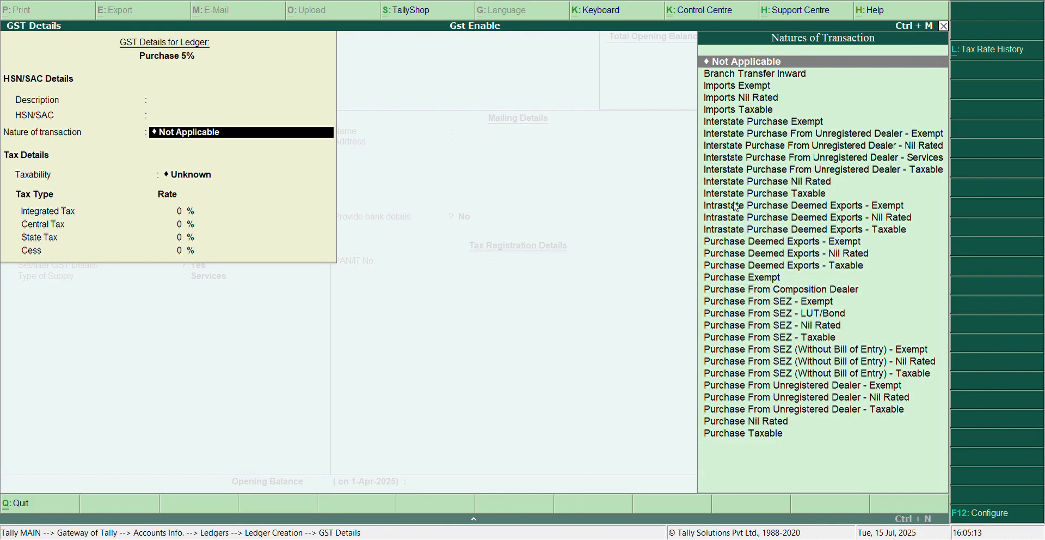
pyautogui.press('Down')
pyautogui.press('Down')
pyautogui.press('Down')
pyautogui.press('Down')
pyautogui.press('Down')
pyautogui.press('Down')
pyautogui.press('Down')
pyautogui.press('Down')
pyautogui.press('Down')
pyautogui.press('Down')
pyautogui.press('Down')
pyautogui.press('Down')
pyautogui.press('Down')
pyautogui.press('Down')
pyautogui.press('Down')
pyautogui.press('Down')
pyautogui.press('Down')
pyautogui.press('Down')
pyautogui.press('Down')
pyautogui.press('Down')
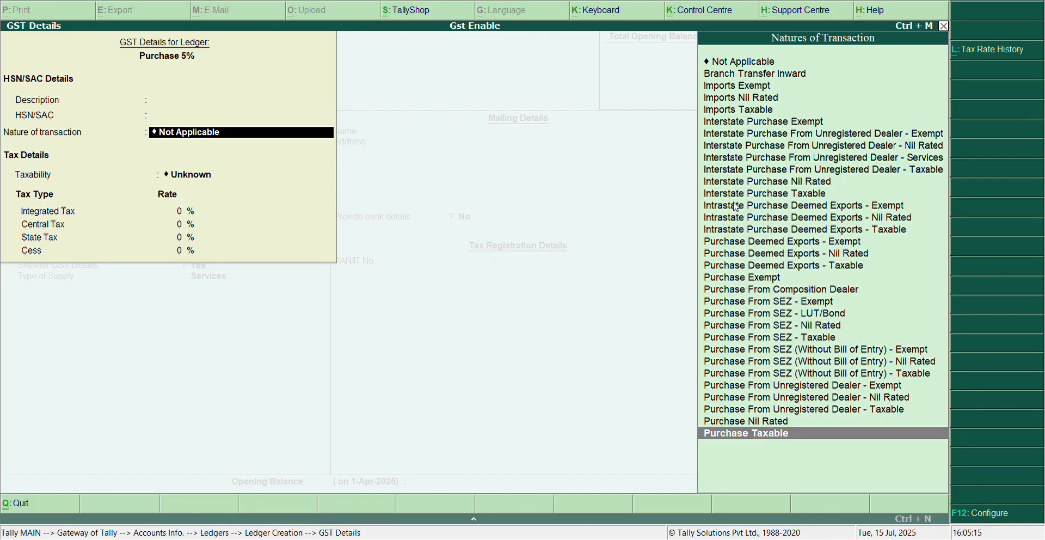
pyautogui.press('Return')
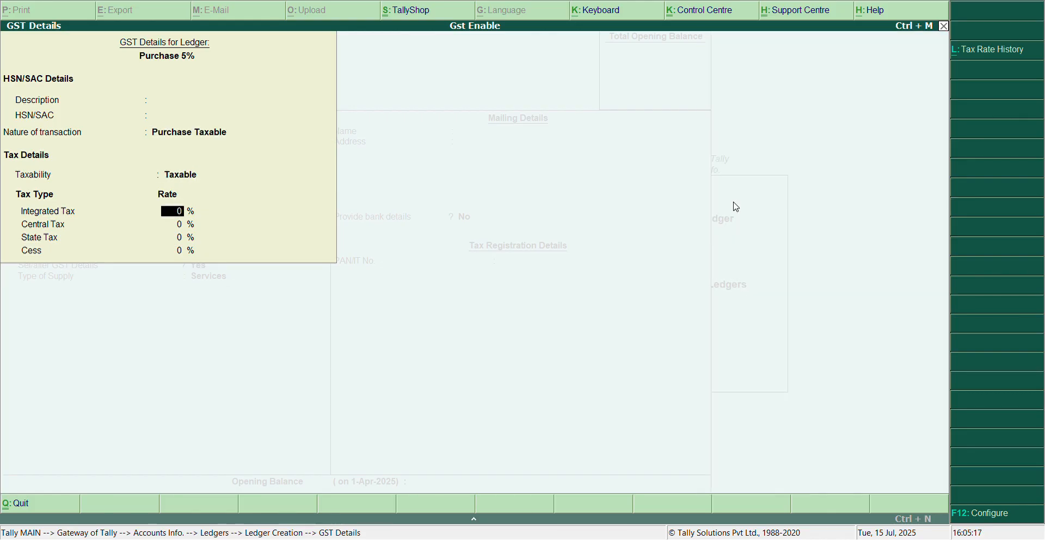
pyautogui.press('Return')
pyautogui.press('Return')
pyautogui.press('Return')
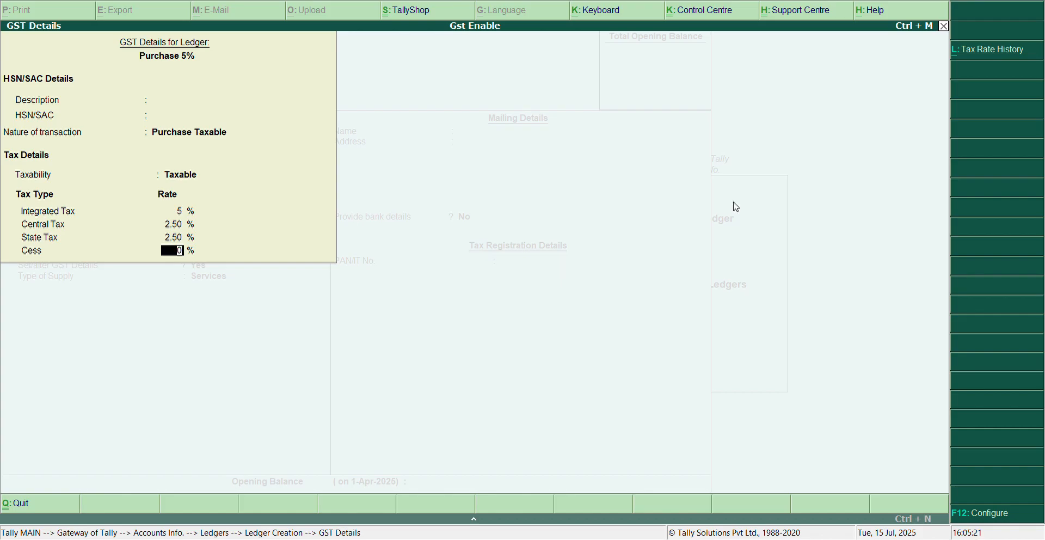
pyautogui.press('Return')
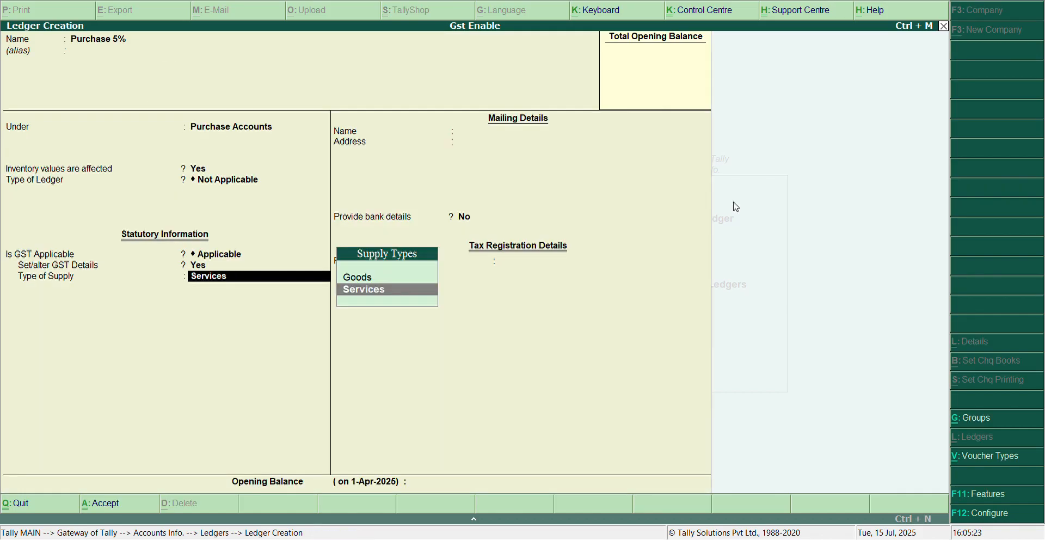
# Set the purchase ledger's type of supply to Goods and save it without an opening balance.
pyautogui.press('Up')
pyautogui.press('Return')
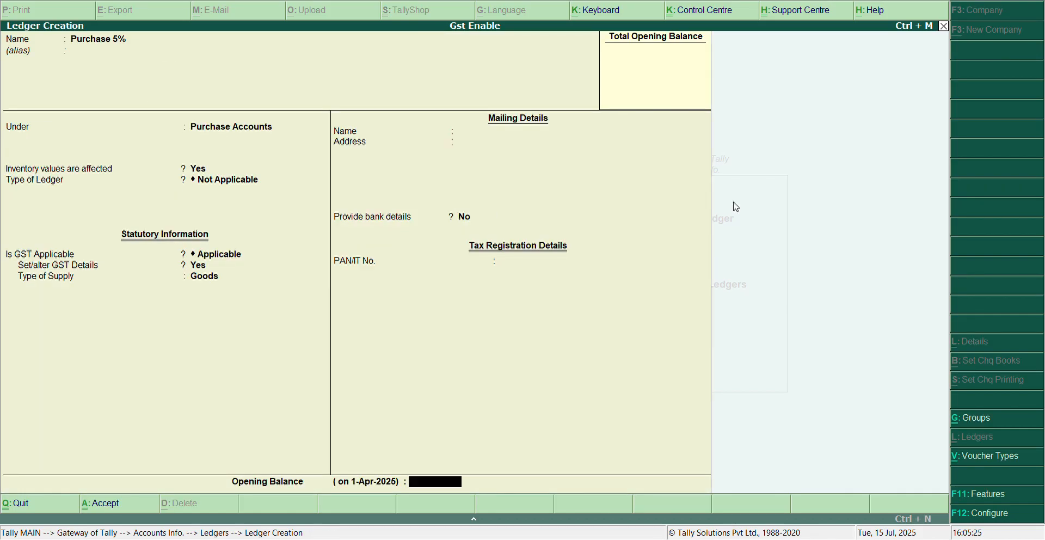
pyautogui.press('Return')
pyautogui.press('Return')
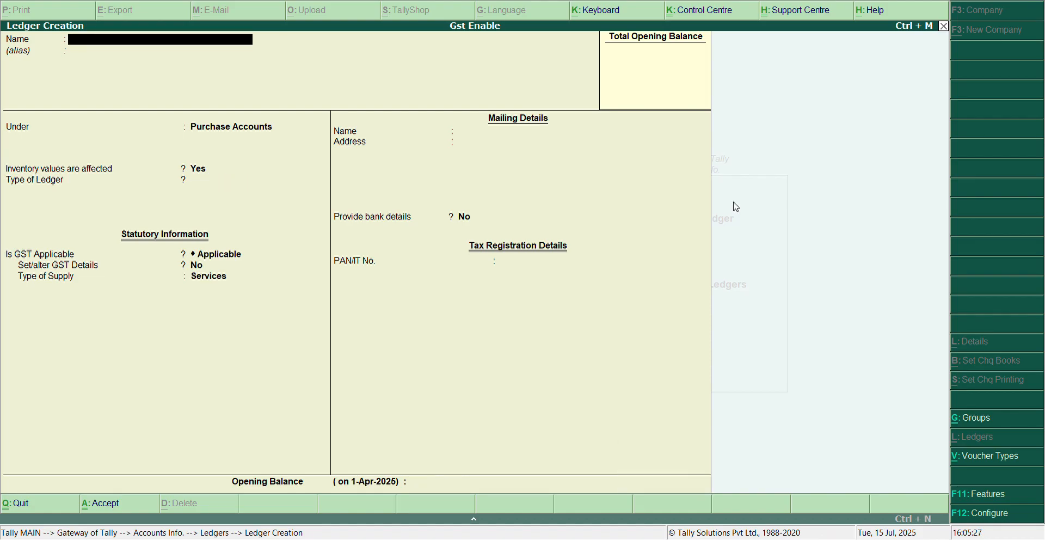
# Name the next ledger Center Tax, group it under Duties & Taxes, and set its type of duty/tax to GST.
pyautogui.write('Center Tax')
pyautogui.press('Return')
pyautogui.write('Du')
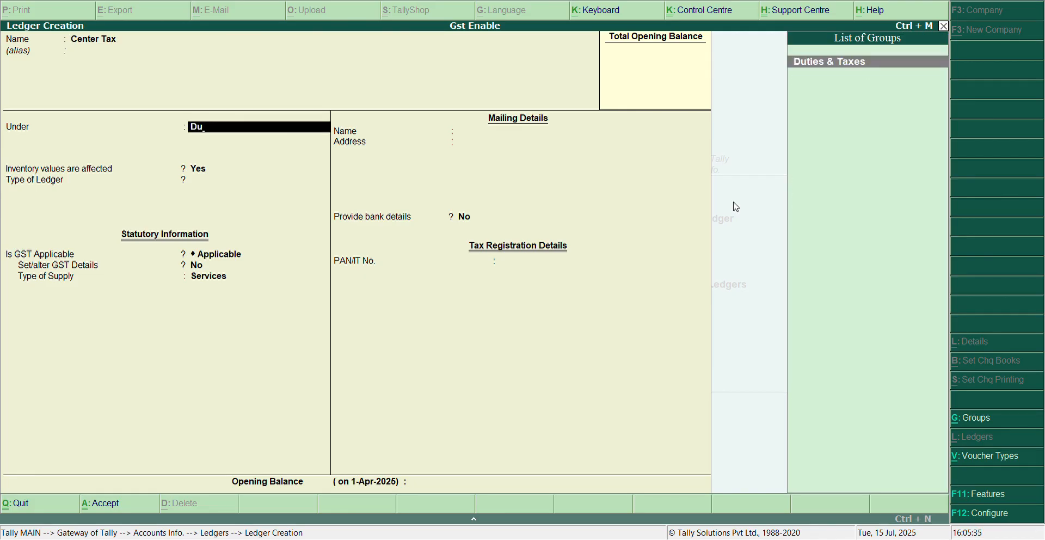
pyautogui.press('Return')
pyautogui.press('Up')
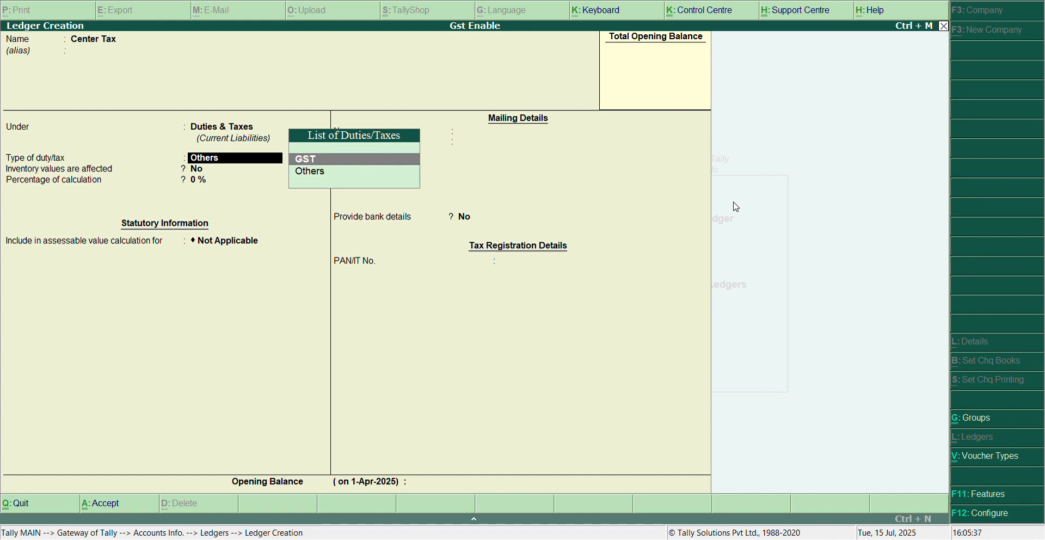
pyautogui.press('Return')
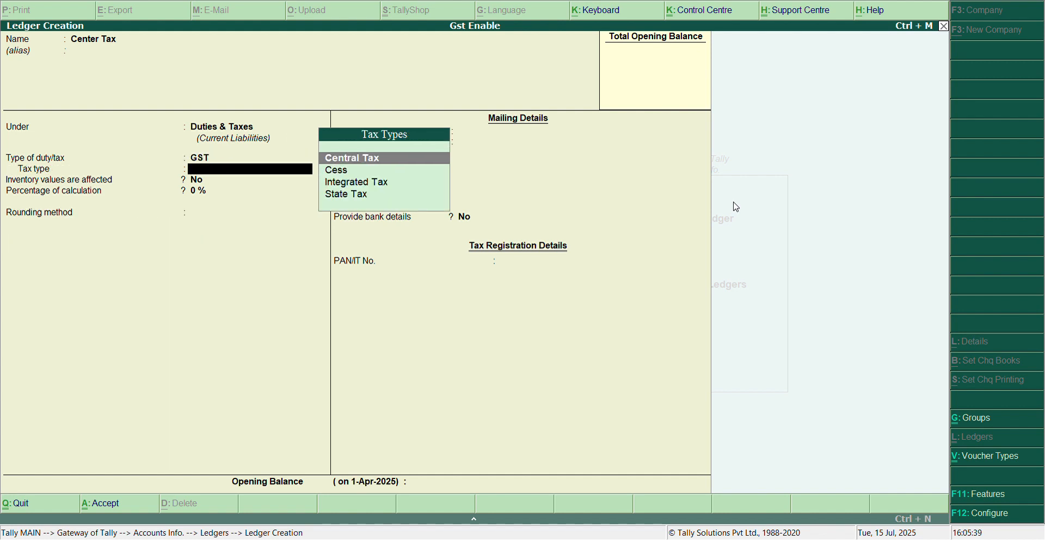
# Set the tax type to Central Tax, keep 0% calculation and rounding Not Applicable, and save the Center Tax ledger.
pyautogui.press('BackSpace')
pyautogui.press('Return')
pyautogui.press('Return')
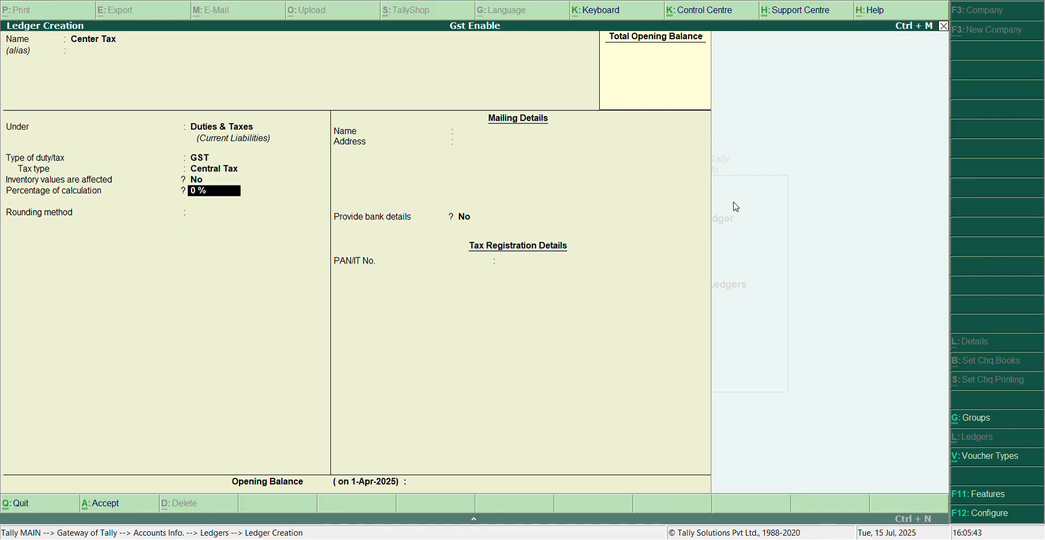
pyautogui.press('Return')
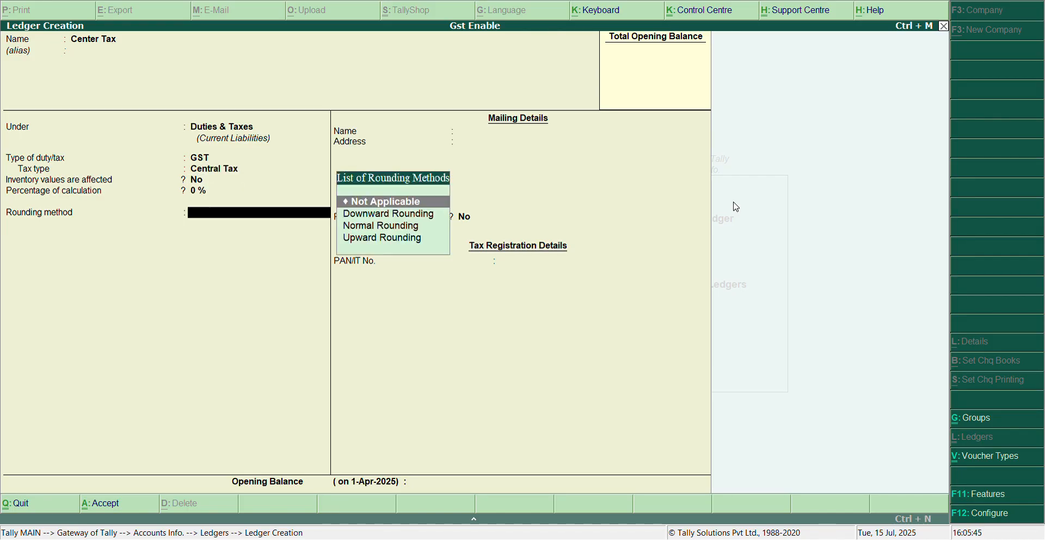
pyautogui.press('Return')
pyautogui.press('Return')
pyautogui.press('Return')
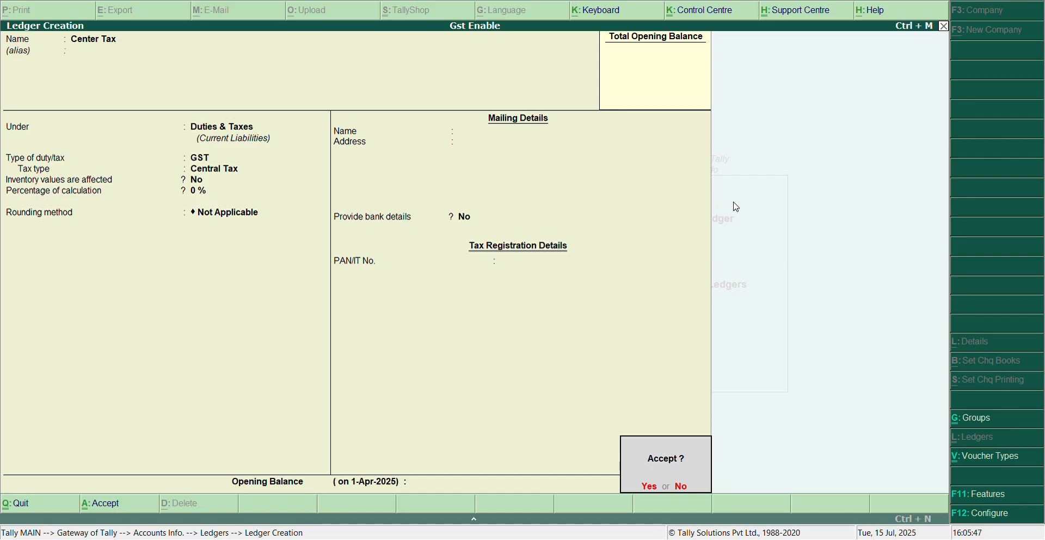
pyautogui.press('Return')
# Name the next ledger State Tax, keep it under Duties & Taxes, and set its type of duty/tax to GST.
pyautogui.write('State Ta')
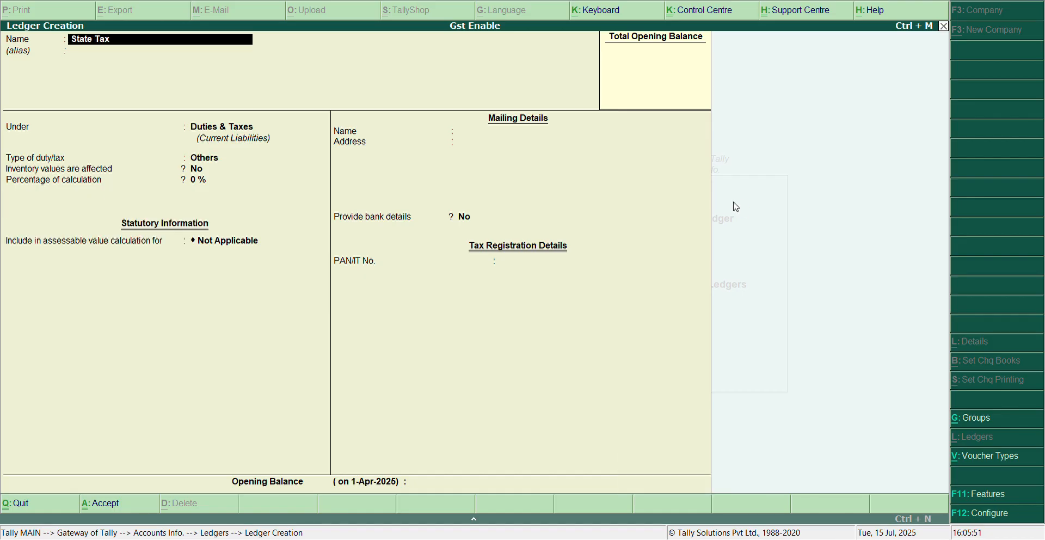
pyautogui.press('Return')
pyautogui.press('Return')
pyautogui.press('Return')
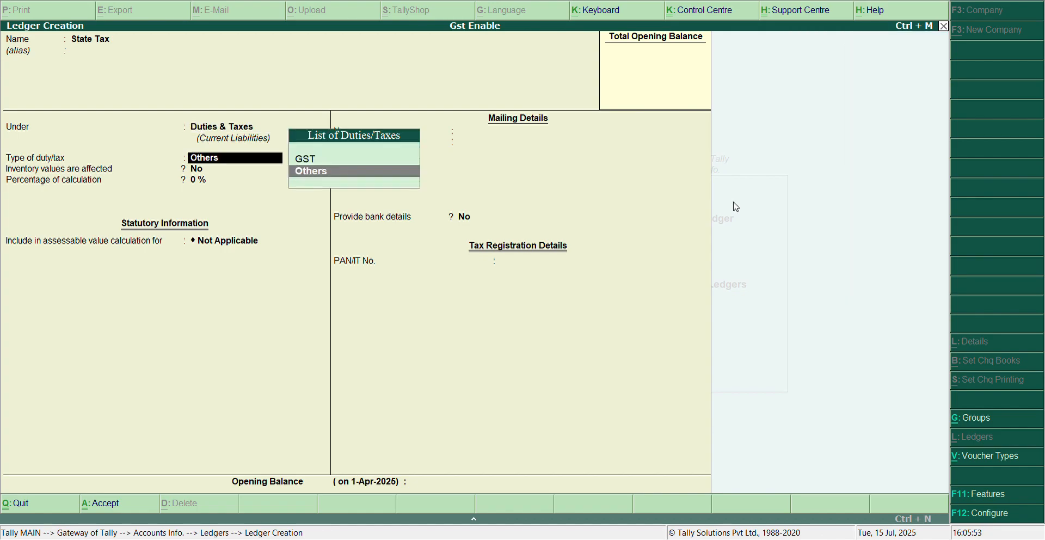
pyautogui.press('Up')
# Set the tax type to State Tax, keep 0% calculation and rounding Not Applicable, and save the State Tax ledger.
pyautogui.press('Return')
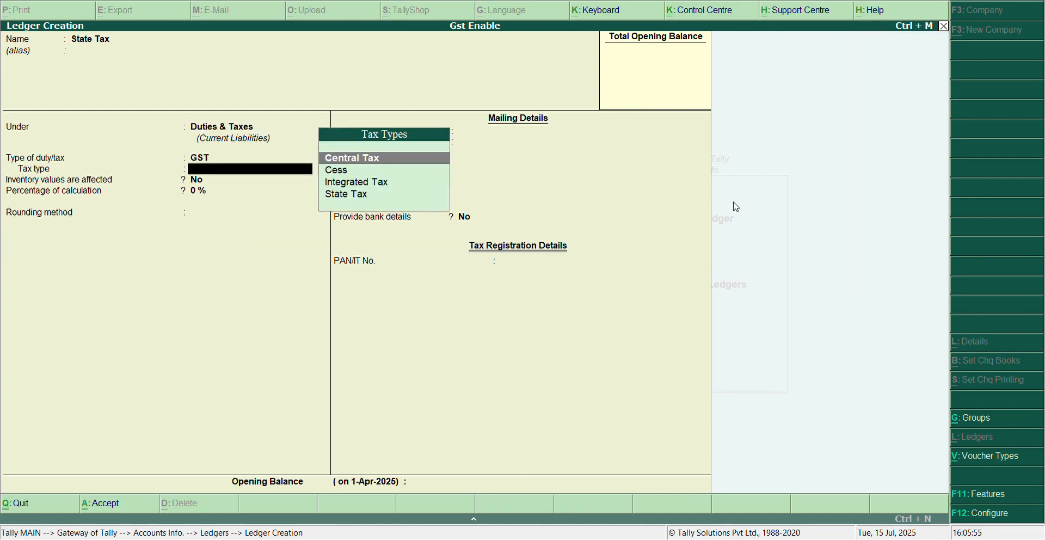
pyautogui.press('Down')
pyautogui.press('Down')
pyautogui.press('Down')
pyautogui.press('Return')
pyautogui.press('Return')
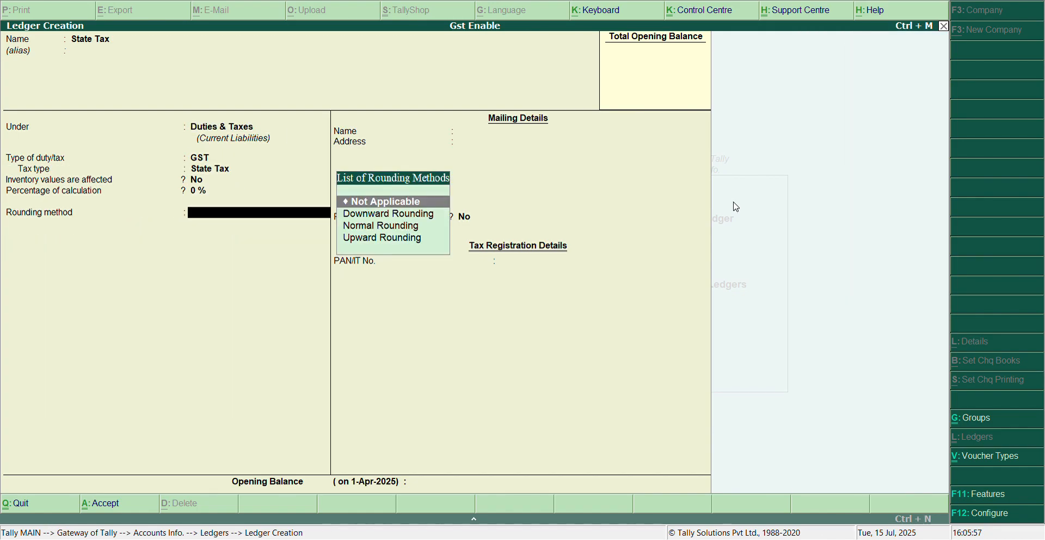
pyautogui.press('Return')
pyautogui.press('Return')
pyautogui.press('Return')
pyautogui.press('Return')
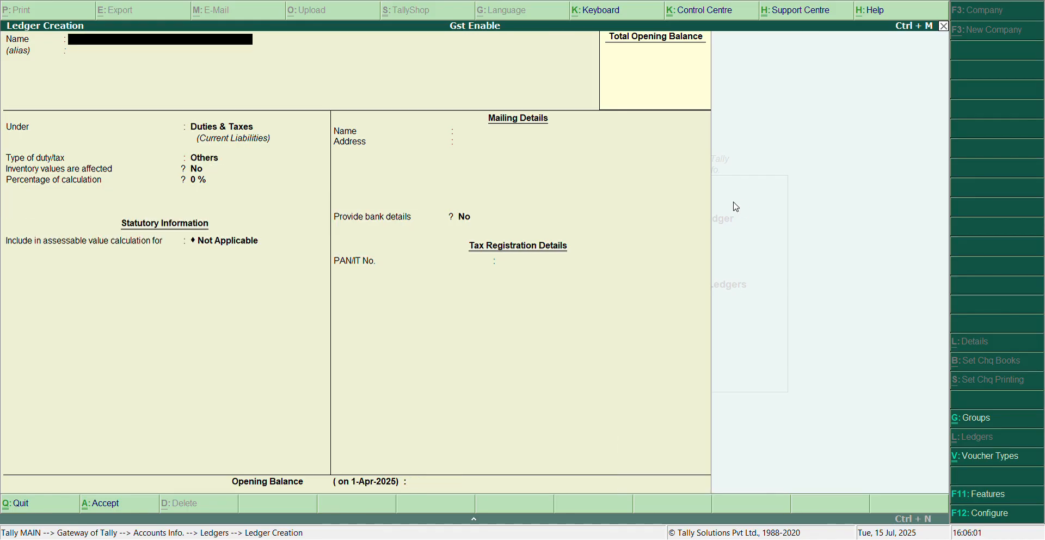
# Name the next ledger Sales 5%, group it under Sales Accounts, and keep inventory values affected at Yes.
pyautogui.write('Sales')
pyautogui.write('5%')
pyautogui.press('Return')
pyautogui.press('Return')
pyautogui.write('sal')
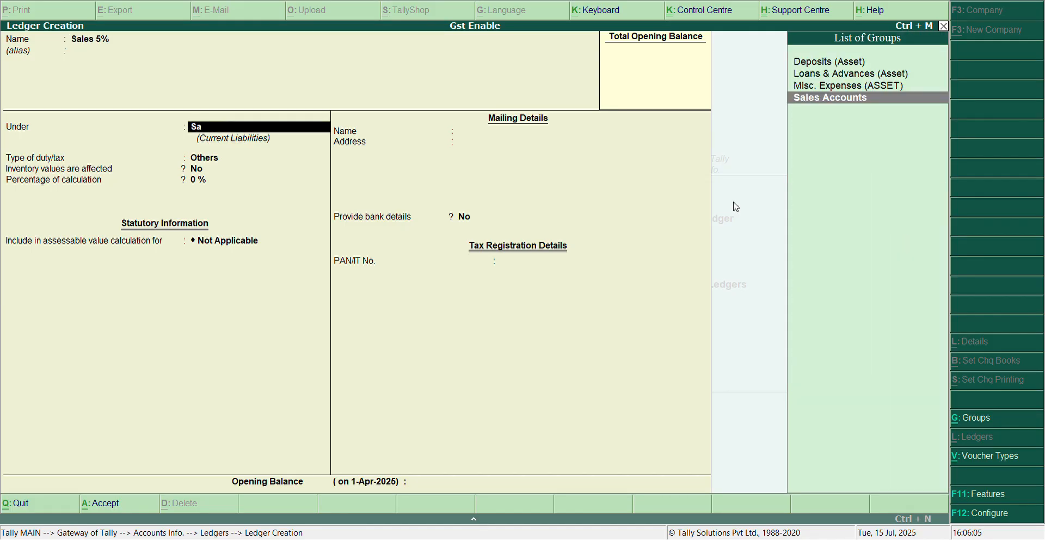
pyautogui.press('Return')
# Enable GST details for the sales ledger with nature of transaction Sales Taxable and an integrated tax rate of 5%.
pyautogui.press('Return')
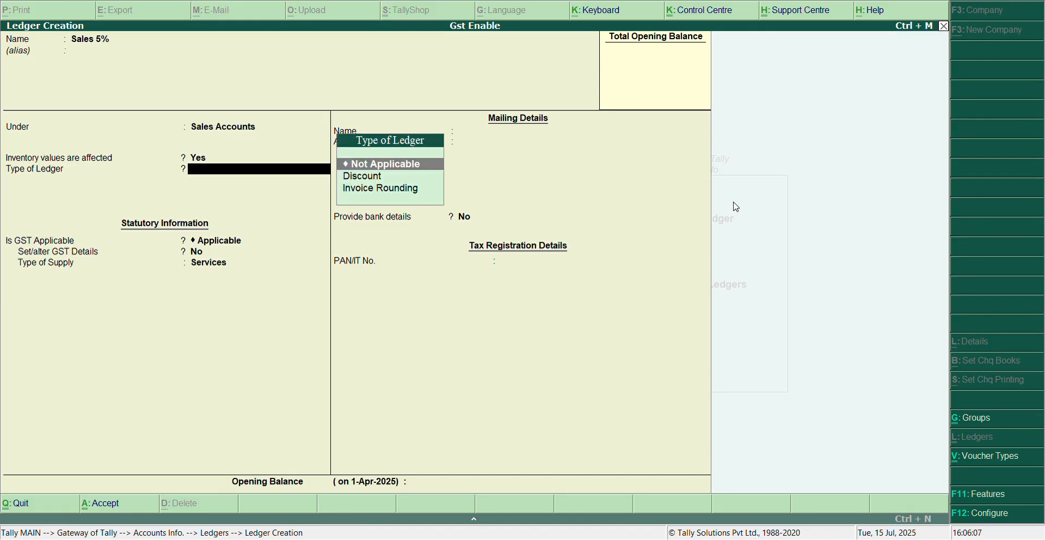
pyautogui.press('Return')
pyautogui.press('y')
pyautogui.press('Return')
pyautogui.press('Return')
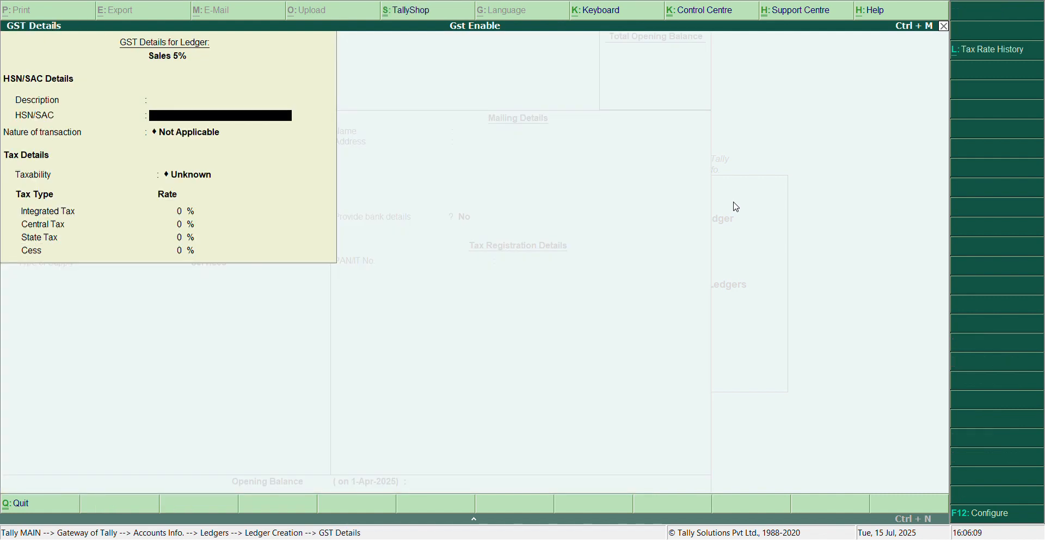
pyautogui.press('Return')
pyautogui.press('Down')
pyautogui.press('Down')
pyautogui.press('Down')
pyautogui.press('Down')
pyautogui.press('Down')
pyautogui.press('Down')
pyautogui.press('Down')
pyautogui.press('Down')
pyautogui.press('Down')
pyautogui.press('Down')
pyautogui.press('Down')
pyautogui.press('Down')
pyautogui.press('Down')
pyautogui.press('Down')
pyautogui.press('Down')
pyautogui.press('Down')
pyautogui.press('Down')
pyautogui.press('Down')
pyautogui.press('Down')
pyautogui.press('Down')
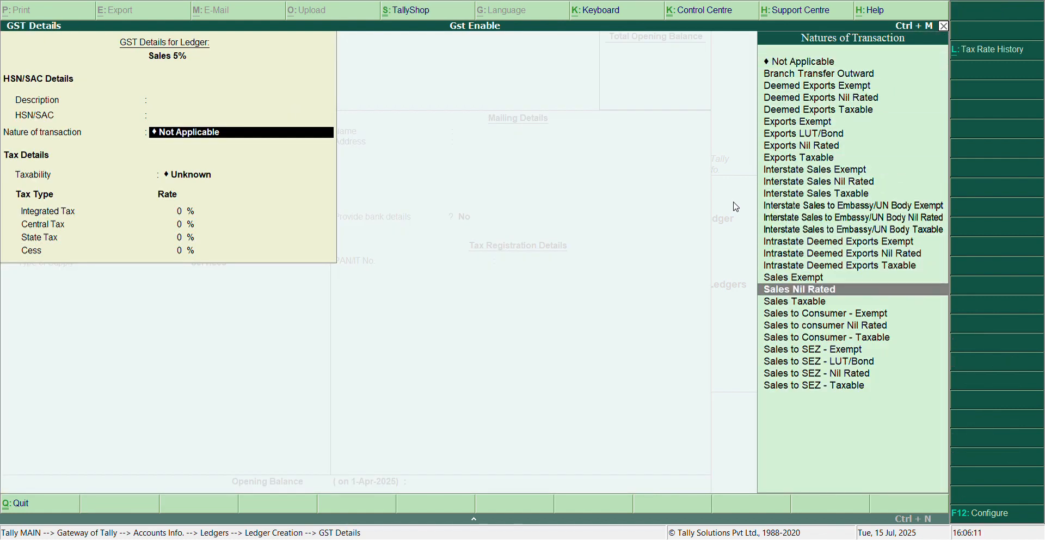
pyautogui.press('Return')
pyautogui.write('5')
pyautogui.press('Return')
pyautogui.press('Return')
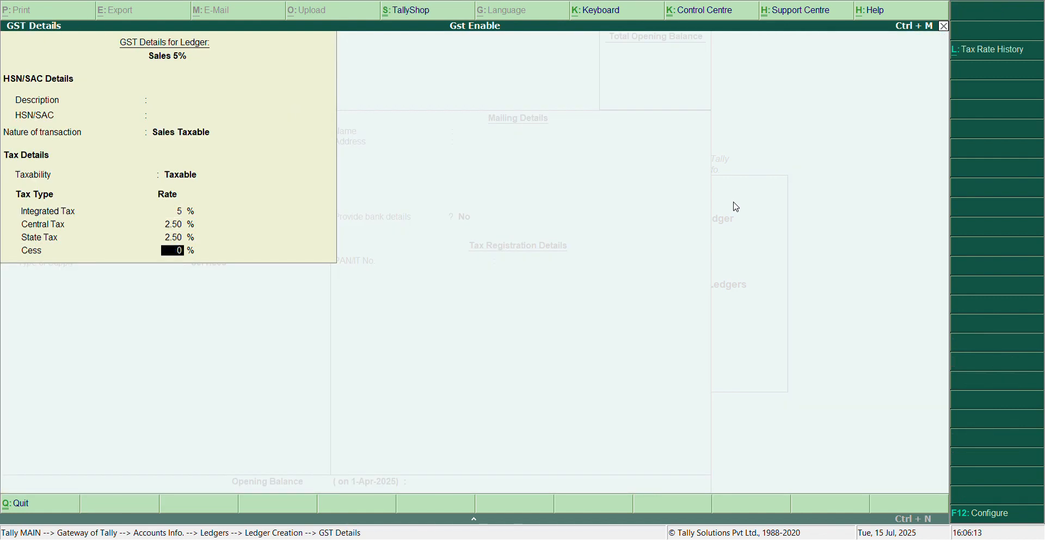
pyautogui.press('Return')
# Set the sales ledger's type of supply to Goods, save the ledger without an opening balance, and return to the Gateway of Tally.
pyautogui.press('Up')
pyautogui.press('Return')
pyautogui.press('Return')
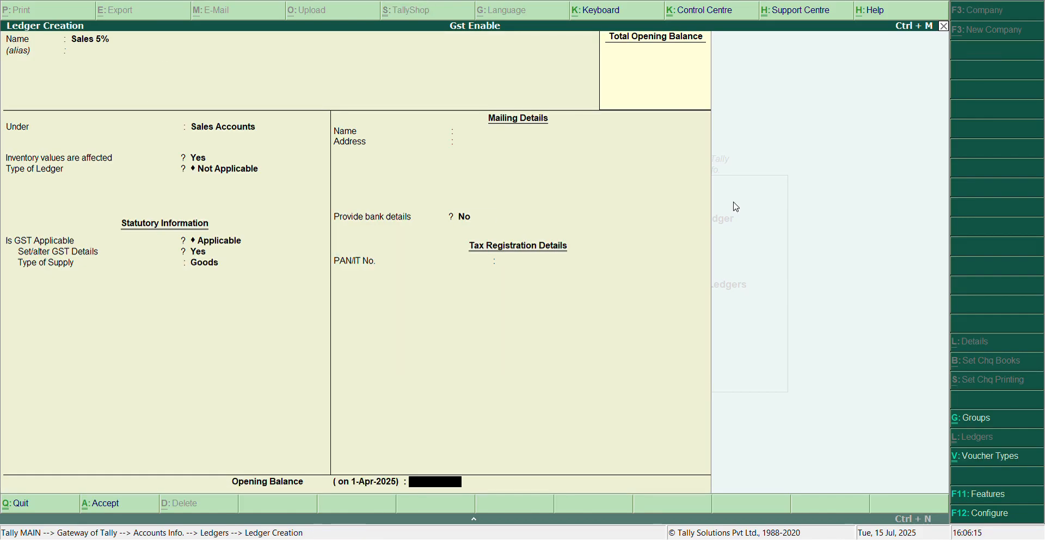
pyautogui.press('Return')
pyautogui.press('Return')
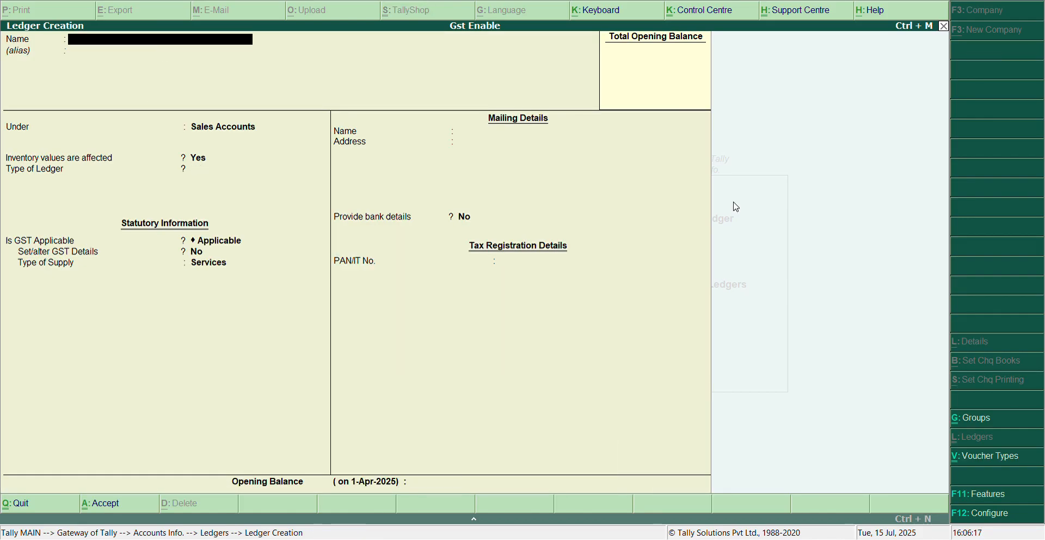
pyautogui.press('Escape')
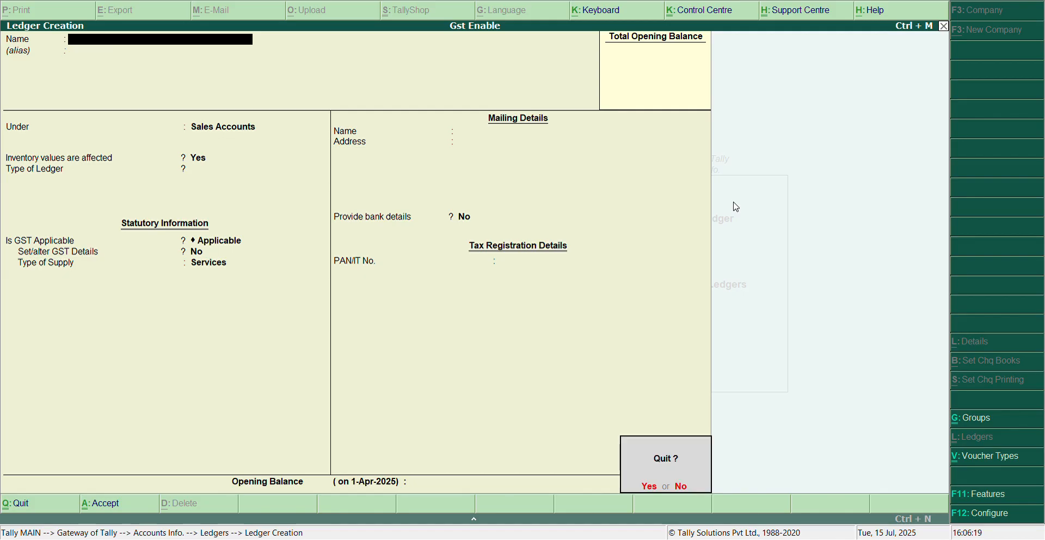
pyautogui.press('Return')
pyautogui.press('Escape')
pyautogui.press('Escape')
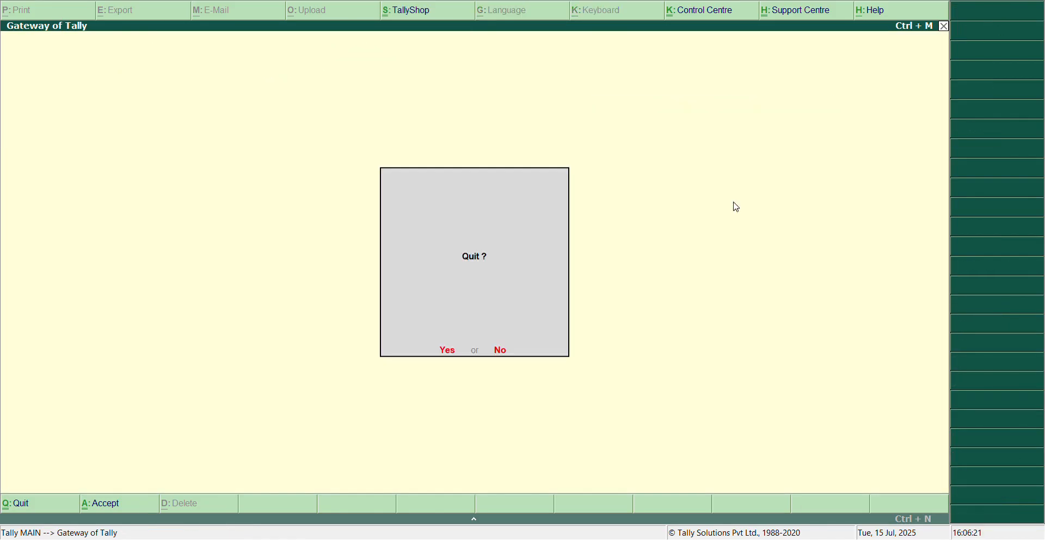
pyautogui.press('Escape')
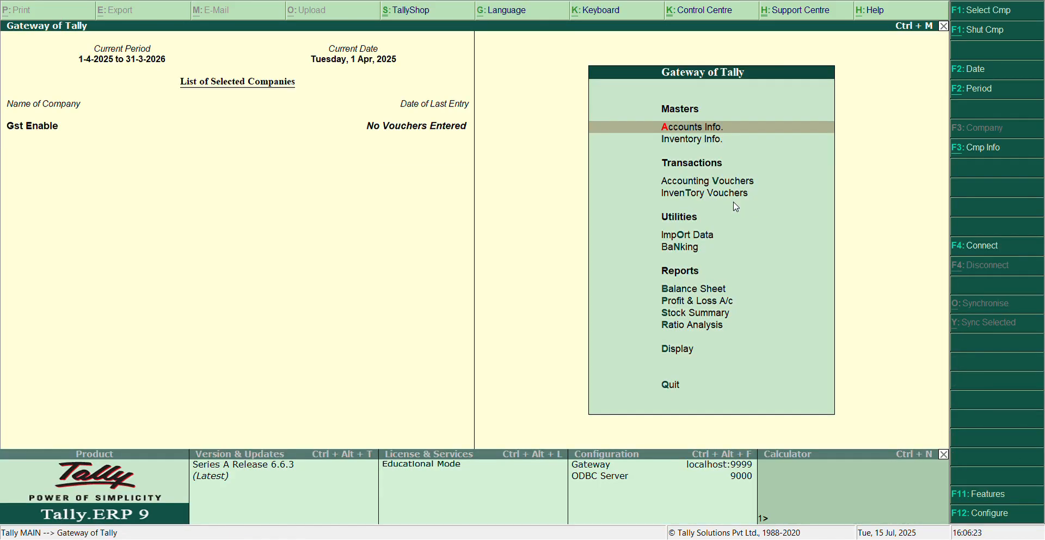
pyautogui.press('Down')
pyautogui.press('Down')
pyautogui.press('Down')
pyautogui.press('Up')
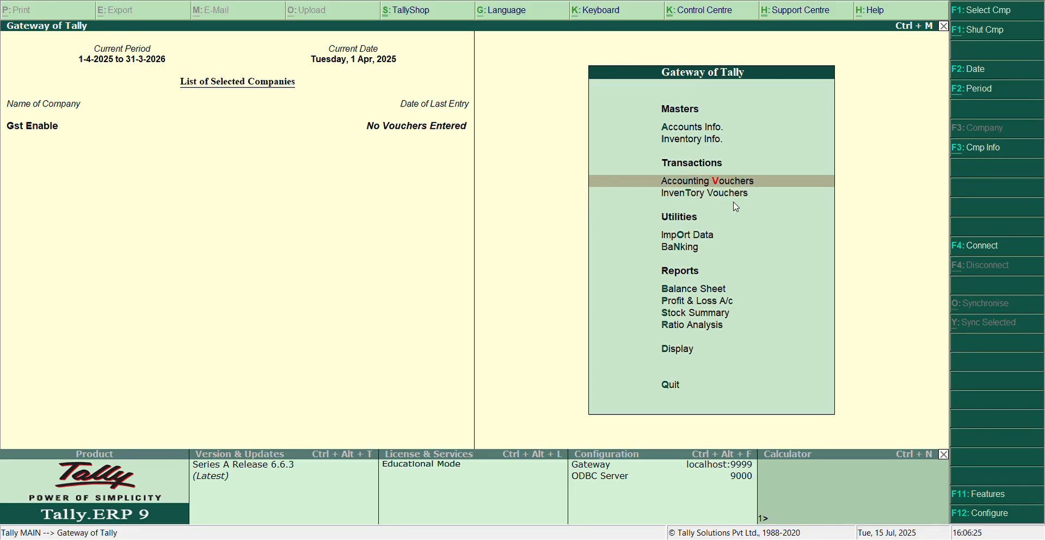
pyautogui.press('Return')
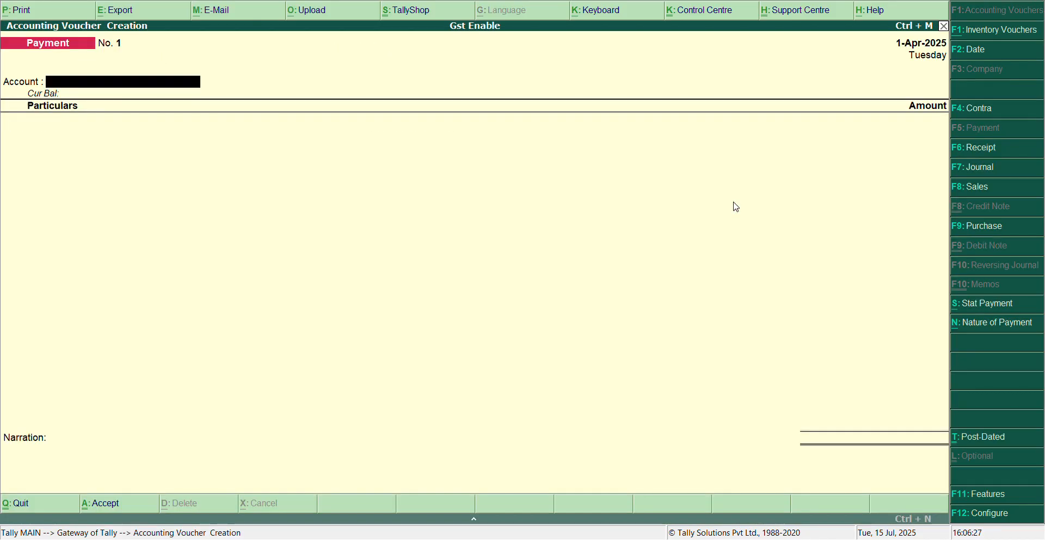
pyautogui.press('F9')
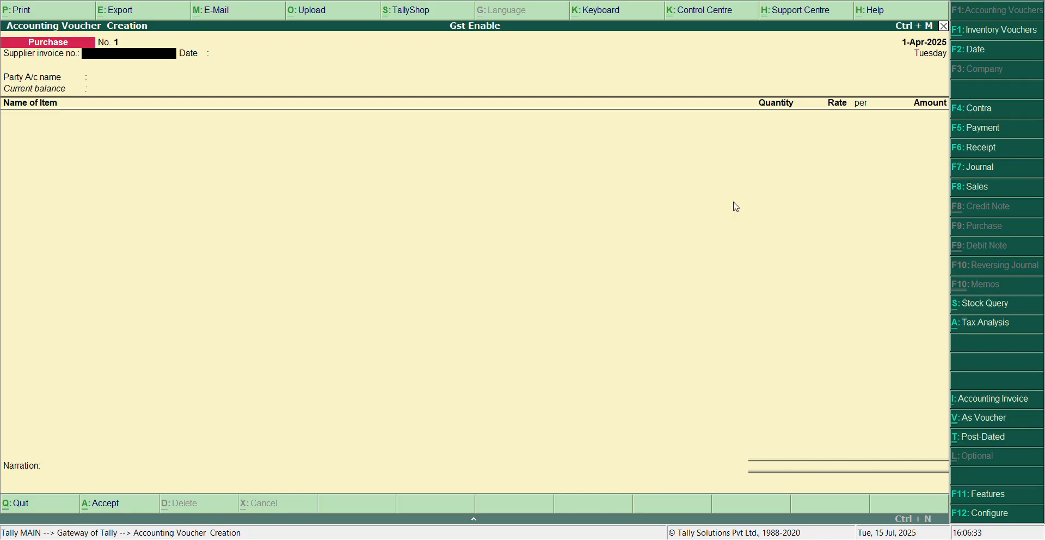
pyautogui.write('1')
pyautogui.press('Return')
pyautogui.press('Return')
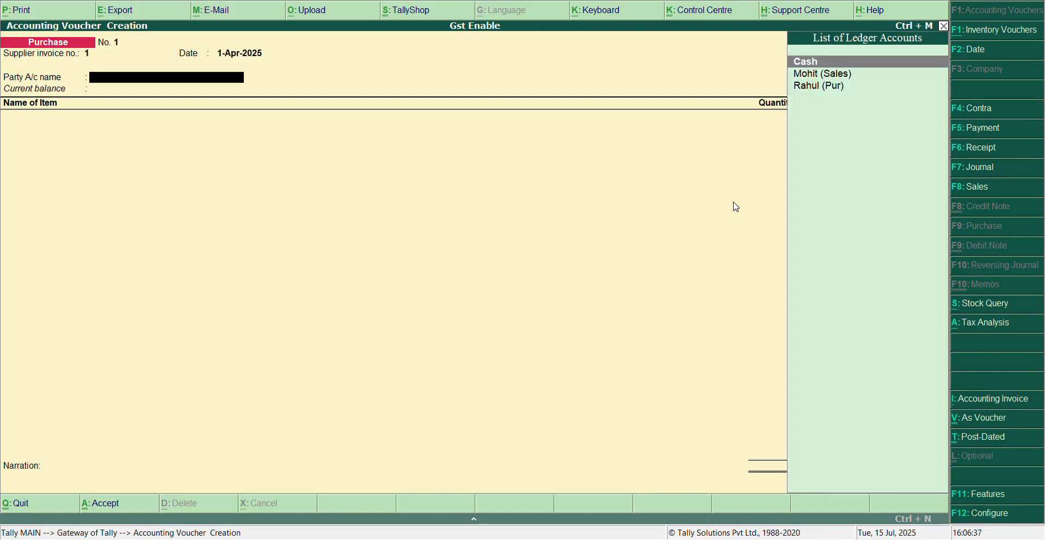
pyautogui.press('Down')
pyautogui.press('Down')
pyautogui.press('Return')
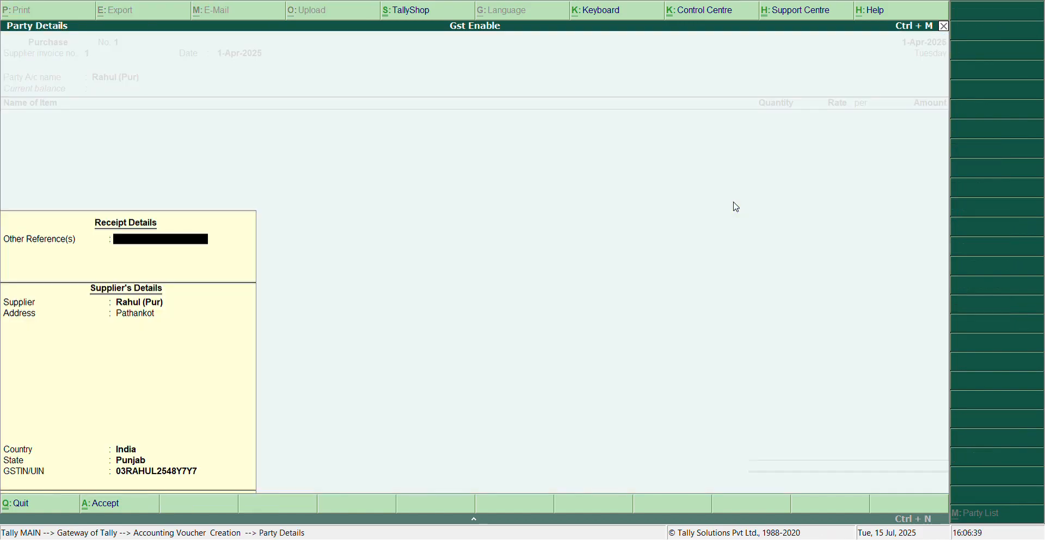
pyautogui.press('Return')
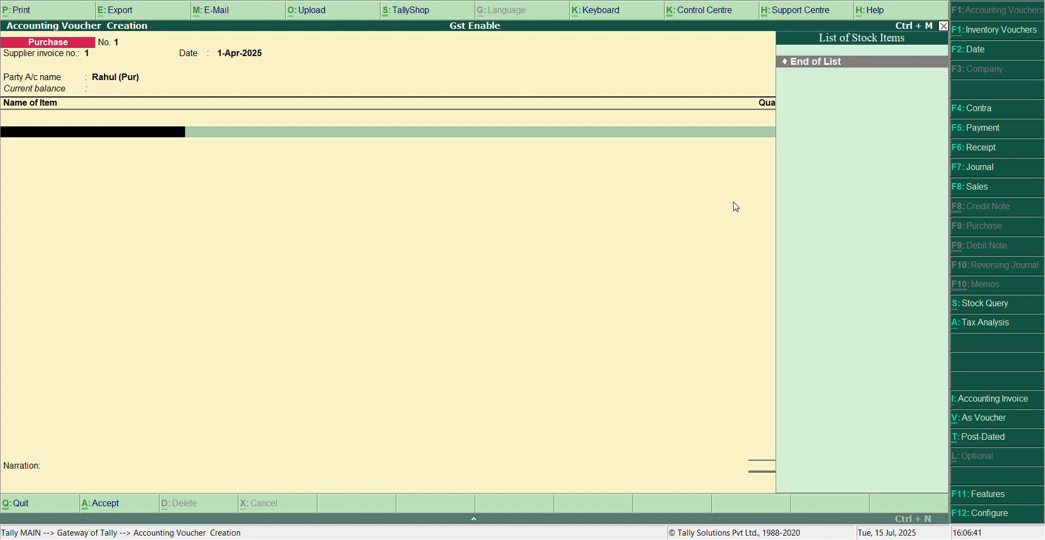
pyautogui.hotkey('alt', 'c')
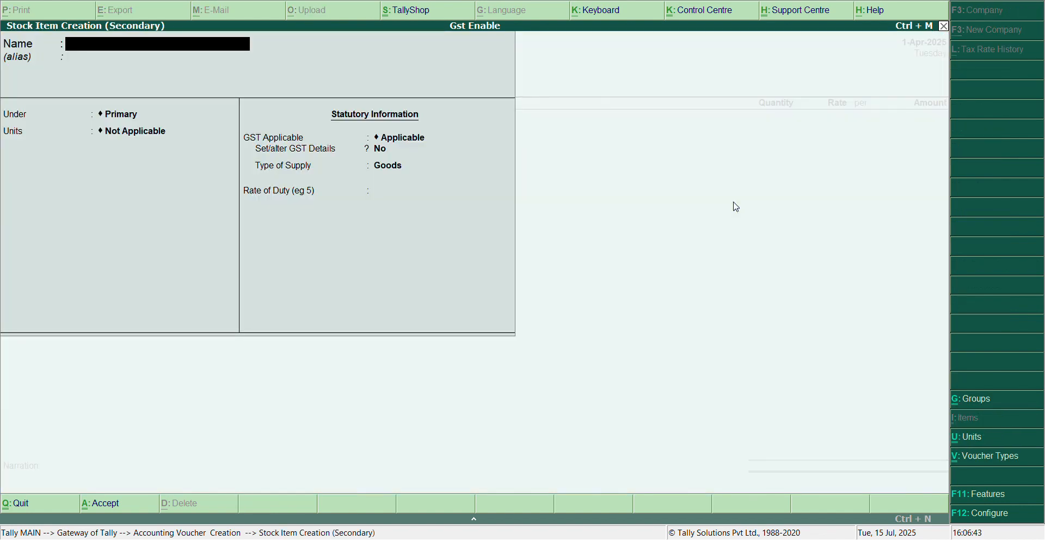
pyautogui.press('Escape')
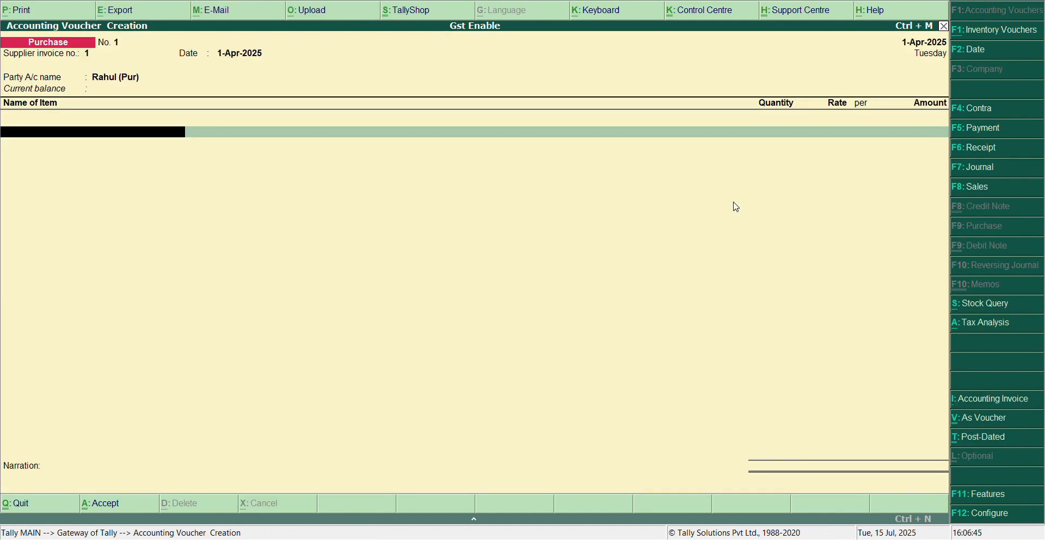
pyautogui.press('Escape')
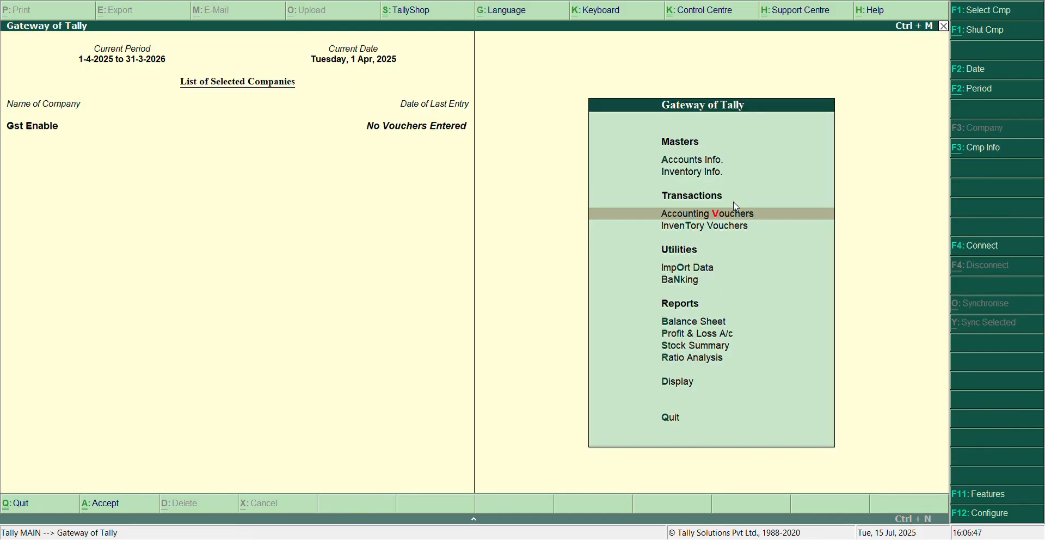
# Open the creation form for a single stock item in the inventory masters.
pyautogui.press('Up')
pyautogui.press('Up')
pyautogui.press('Return')
pyautogui.press('Down')
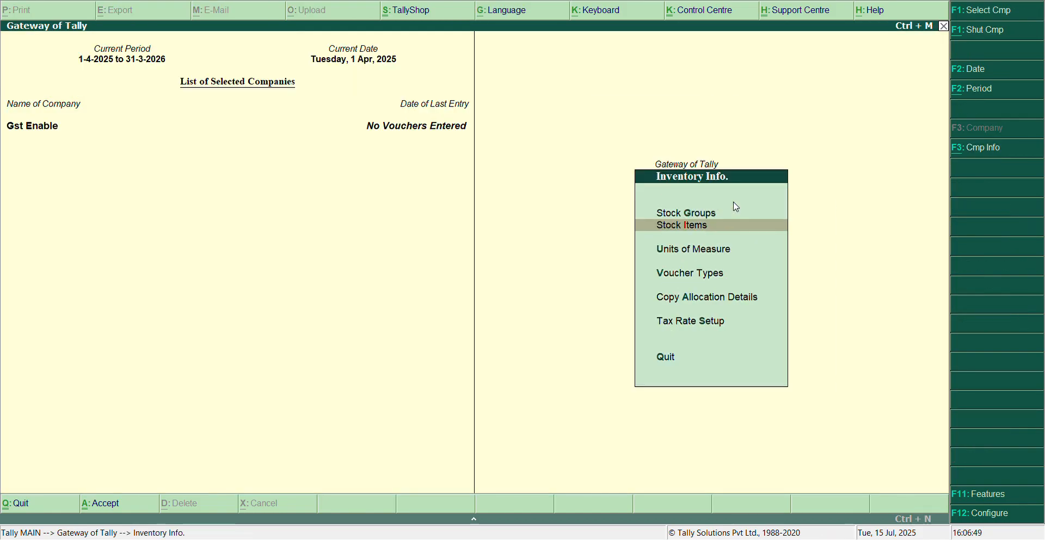
pyautogui.press('Return')
pyautogui.press('Return')
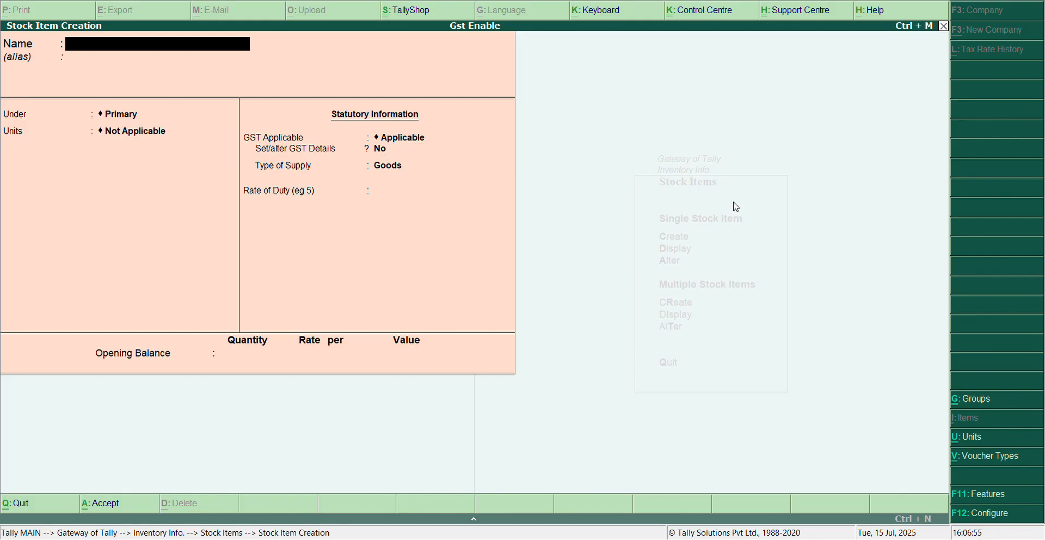
pyautogui.write('Packed Atta')
pyautogui.press('Return')
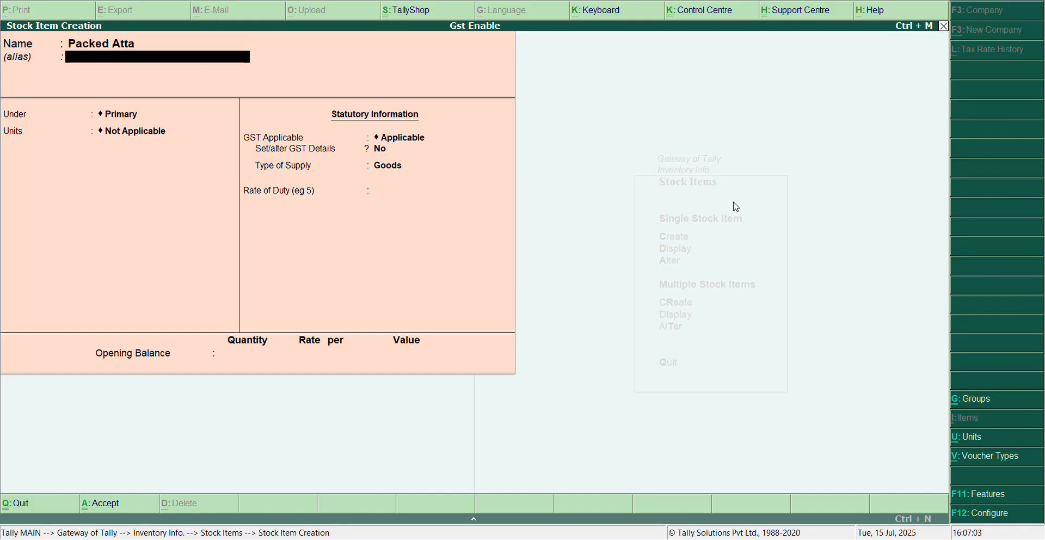
pyautogui.press('BackSpace')
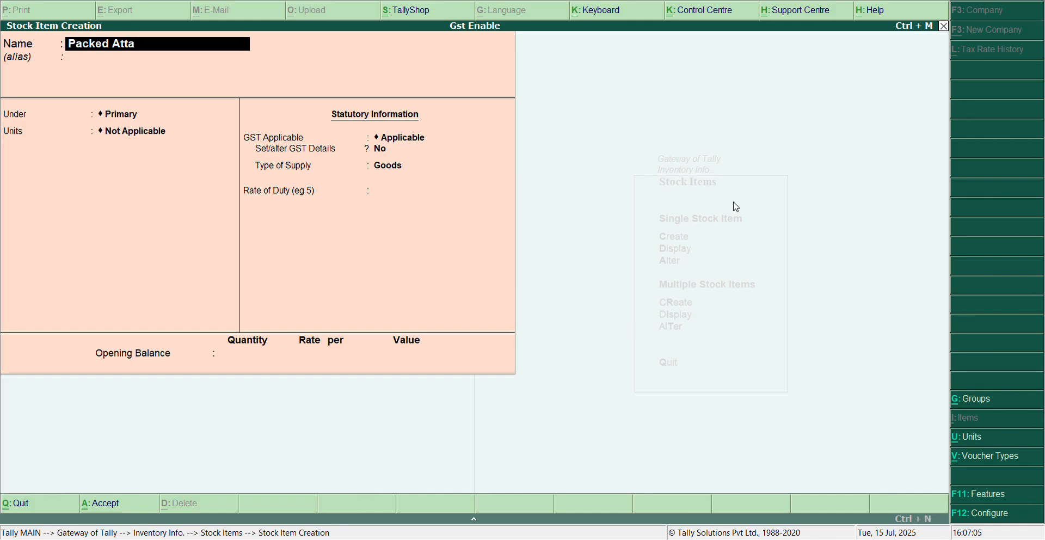
pyautogui.press('BackSpace')
pyautogui.press('BackSpace')
pyautogui.press('BackSpace')
pyautogui.press('BackSpace')
pyautogui.press('BackSpace')
pyautogui.press('BackSpace')
pyautogui.press('BackSpace')
pyautogui.press('BackSpace')
pyautogui.press('BackSpace')
pyautogui.press('BackSpace')
pyautogui.press('BackSpace')
# Name the new stock item Jeans and leave its alias blank.
pyautogui.write('Jeans')
pyautogui.press('Return')
pyautogui.press('Return')
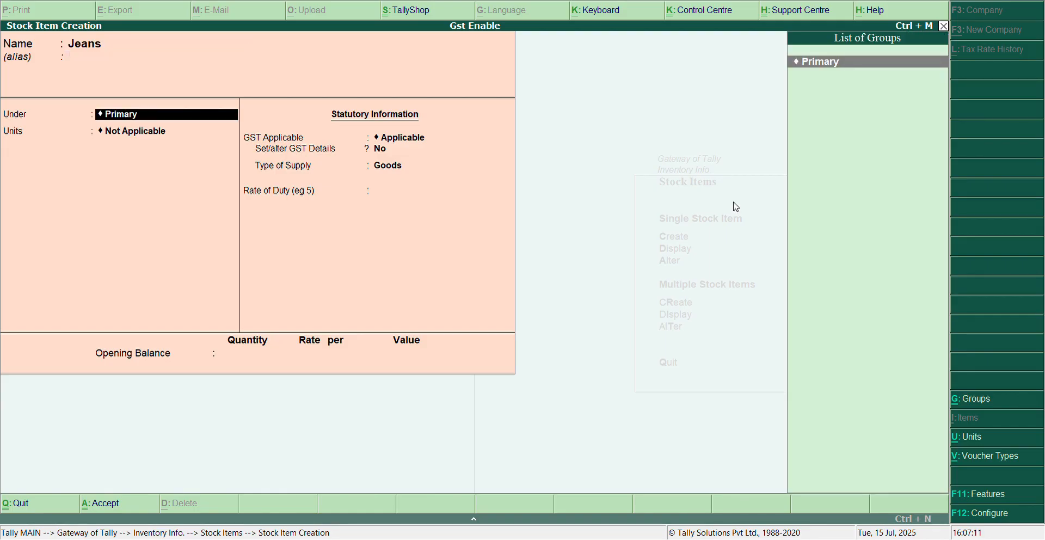
# Create a stock group Goods 5% under Primary for the item, keeping quantity addition and GST details at No.
pyautogui.hotkey('alt', 'c')
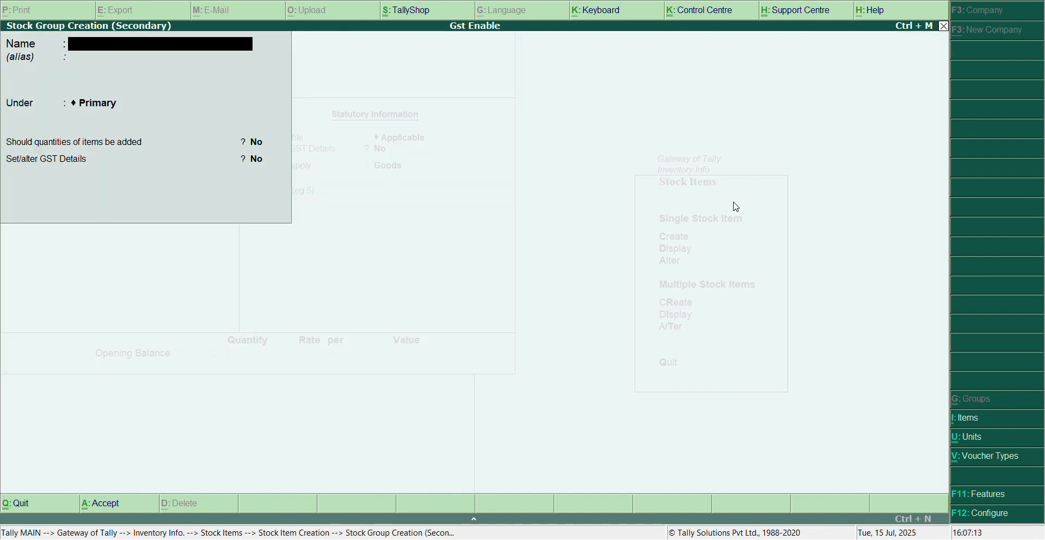
pyautogui.write('Goods 5%')
pyautogui.press('Return')
pyautogui.press('Return')
pyautogui.press('Return')
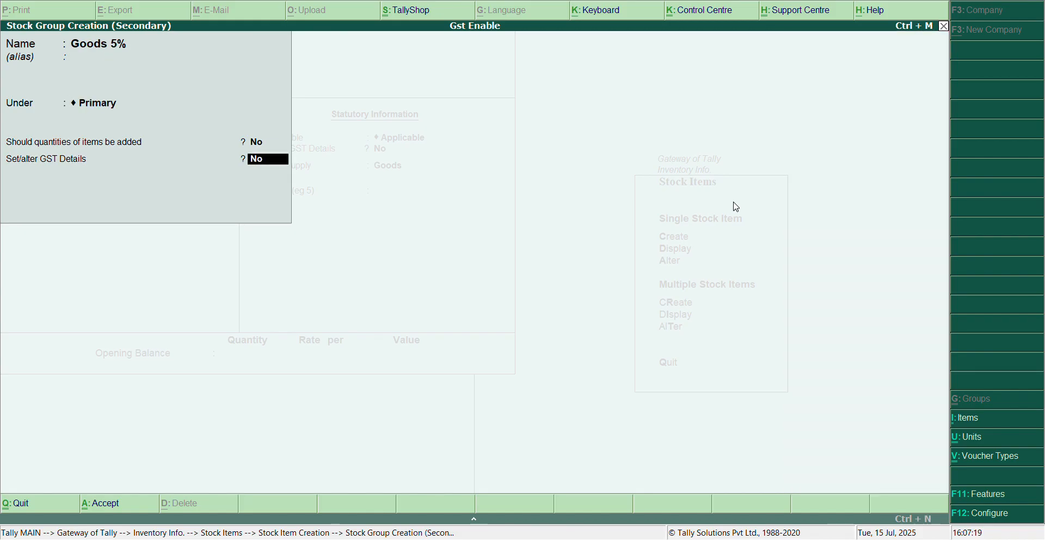
pyautogui.press('Return')
pyautogui.press('Return')
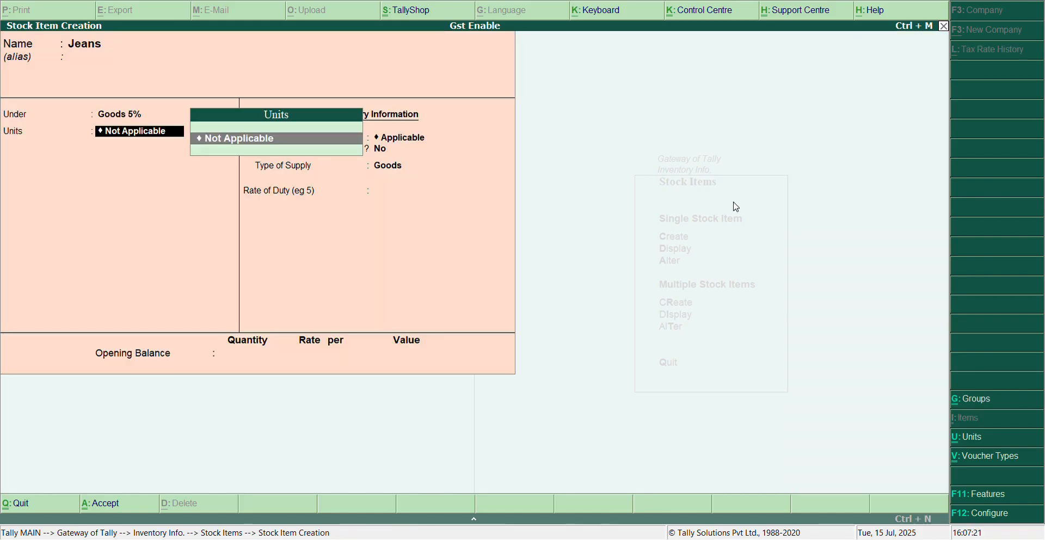
# Create a simple unit for the item with symbol pcs, formal name Pieces, UQC PCS-PIECES and 0 decimal places.
pyautogui.hotkey('alt', 'c')
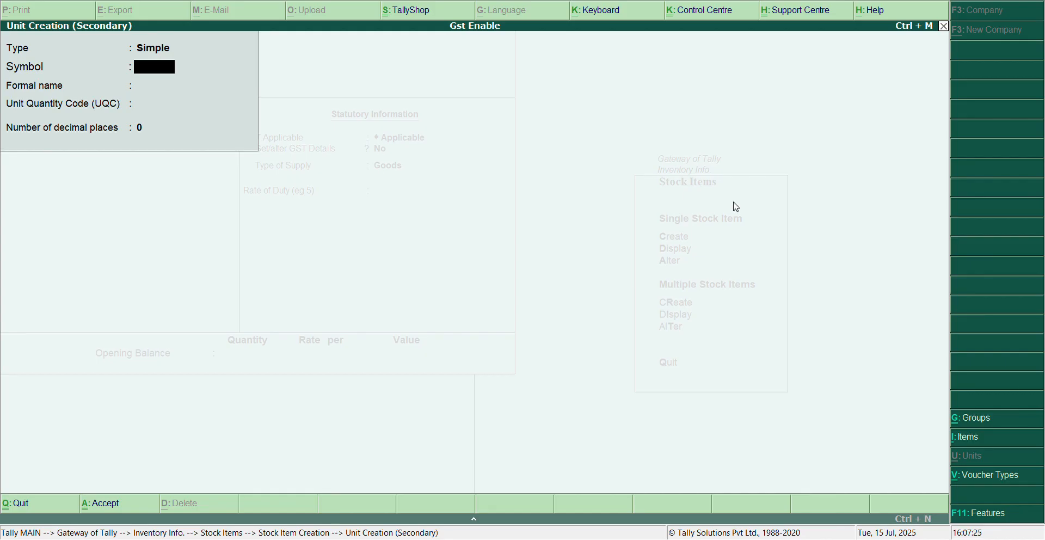
pyautogui.write('pcs')
pyautogui.press('Return')
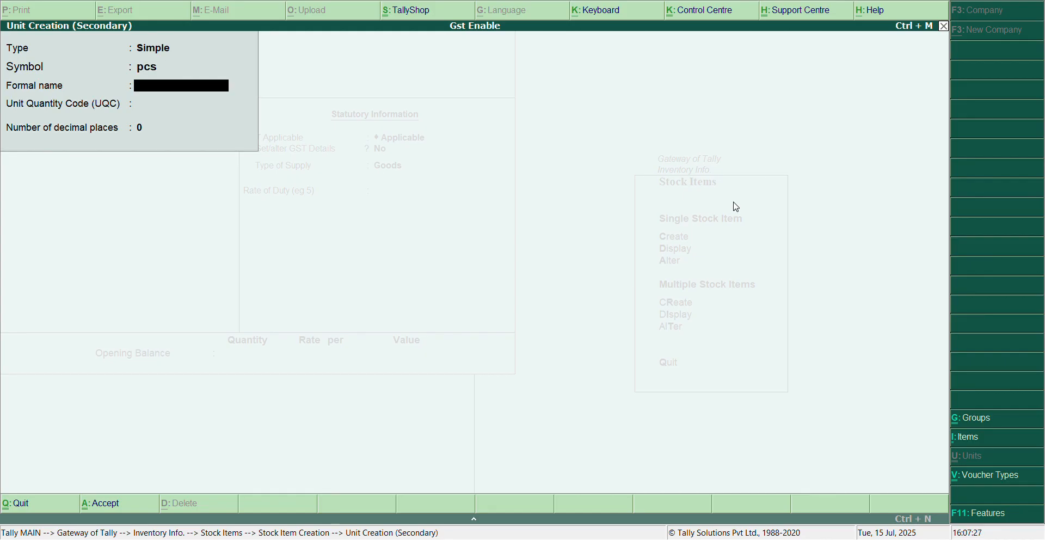
pyautogui.write('Pieces')
pyautogui.press('Return')
pyautogui.write('pc')
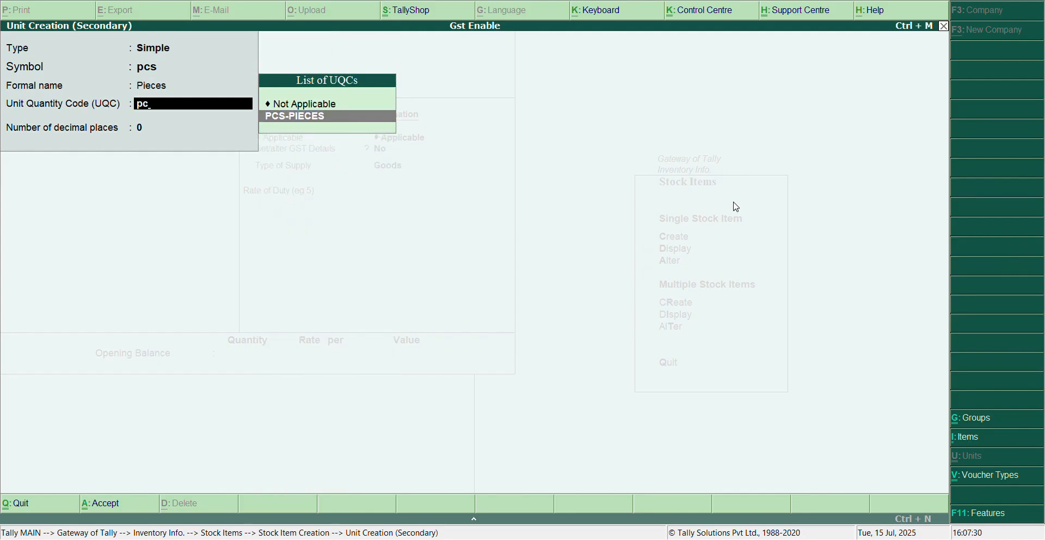
pyautogui.press('Return')
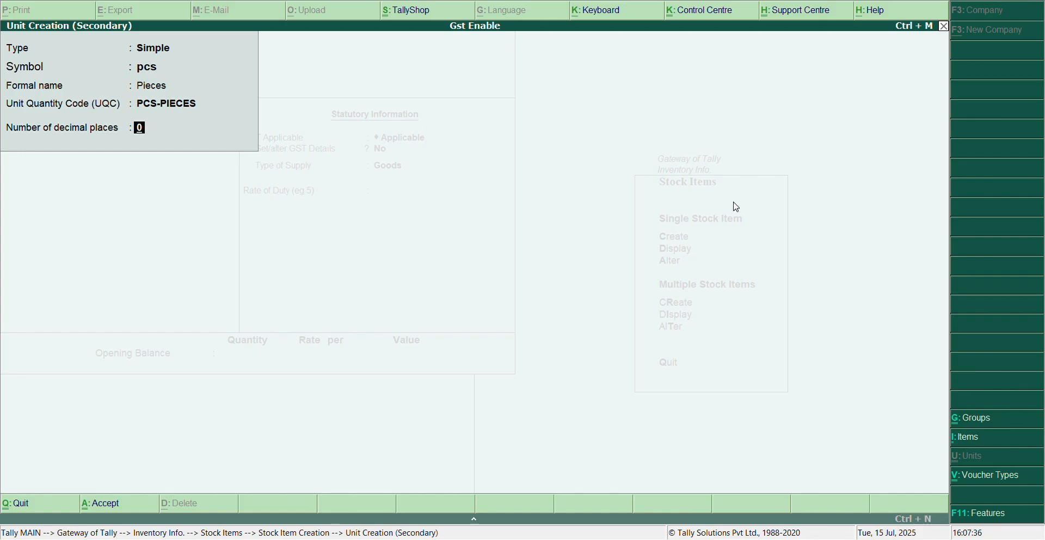
pyautogui.press('Return')
# Enable GST details for Jeans, leaving description and HSN/SAC blank and keeping the calculation type On Value.
pyautogui.press('Return')
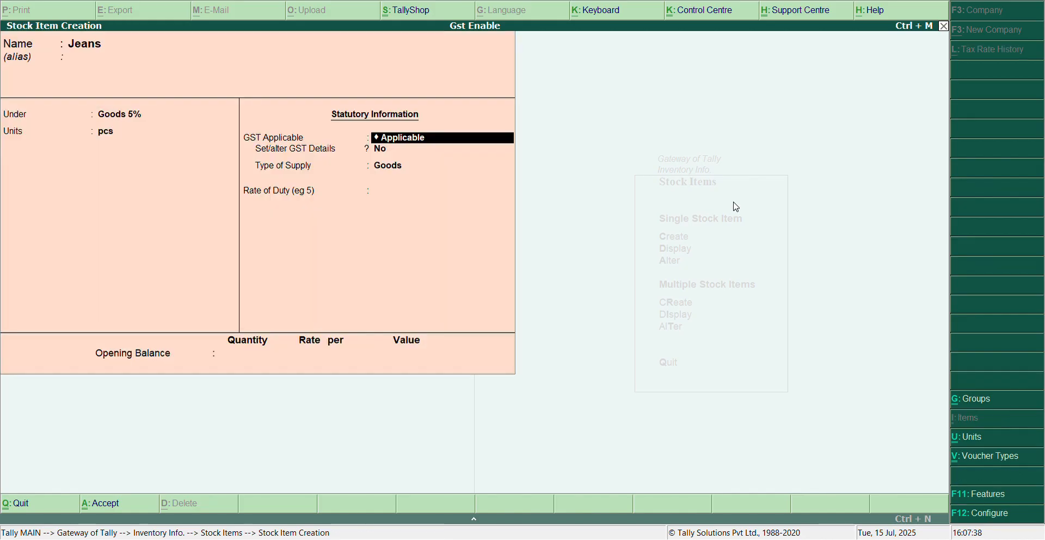
pyautogui.press('Return')
pyautogui.press('y')
pyautogui.press('Return')
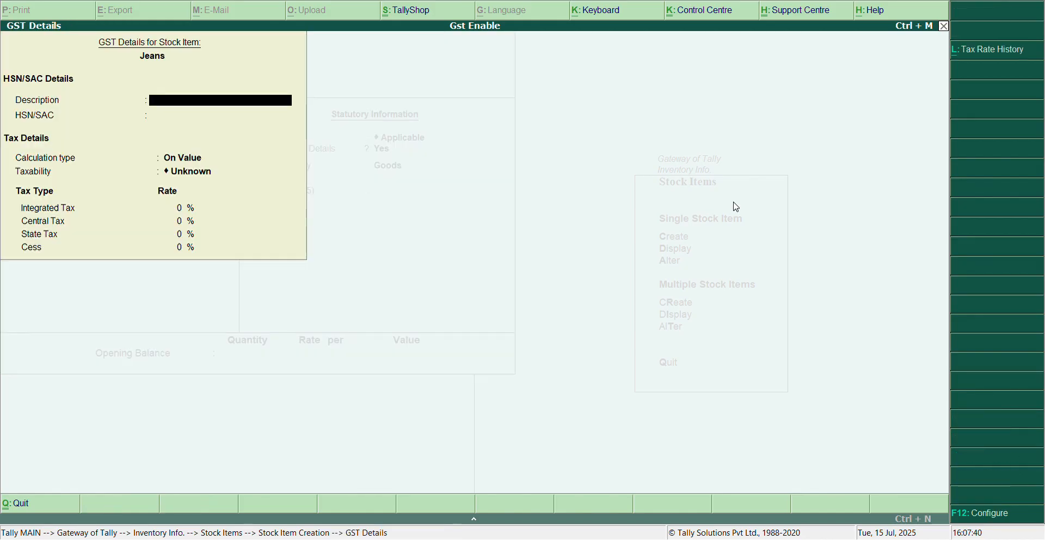
pyautogui.press('Return')
pyautogui.press('Return')
pyautogui.press('Return')
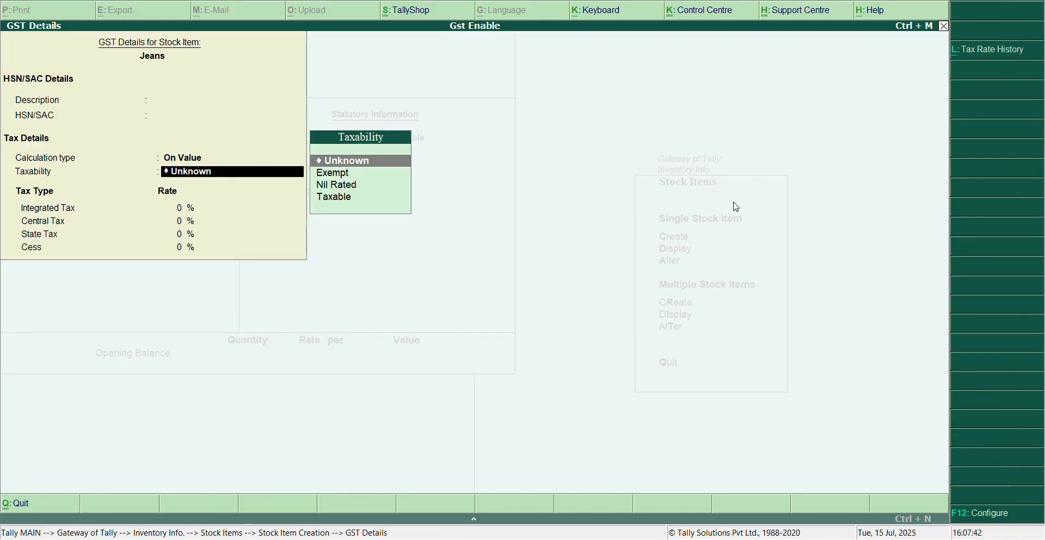
# Set the item's taxability to Taxable with an integrated tax rate of 5% and 0% cess.
pyautogui.press('Down')
pyautogui.press('Down')
pyautogui.press('Down')
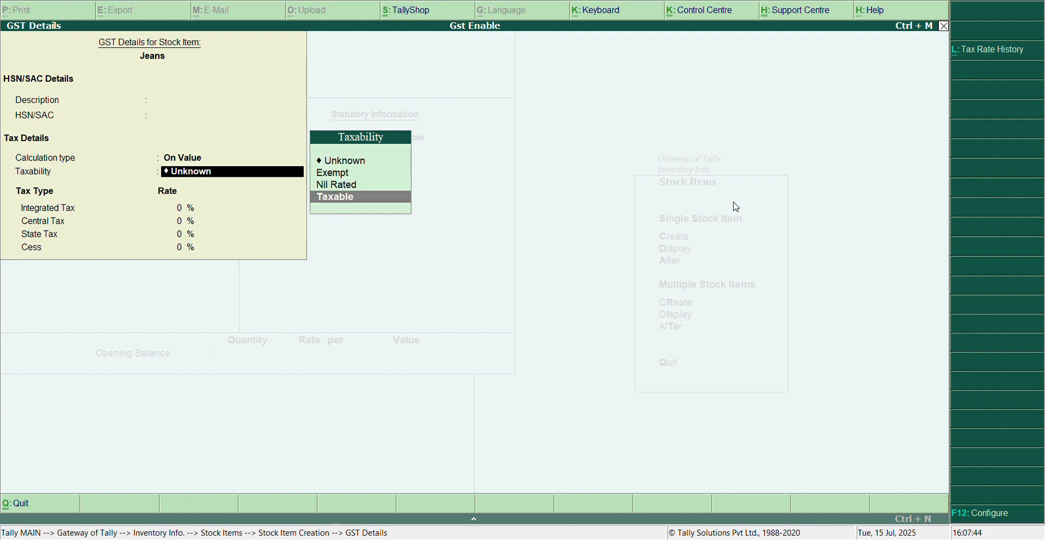
pyautogui.press('Return')
pyautogui.write('5')
pyautogui.press('Return')
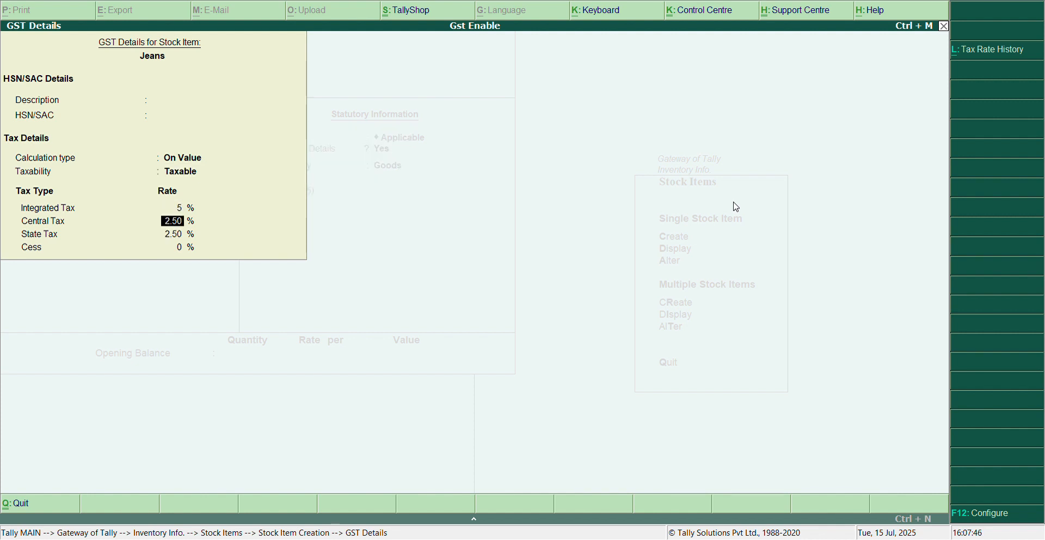
pyautogui.press('Return')
pyautogui.press('Return')
pyautogui.press('Return')
# Keep the supply type as Goods, save the Jeans item without an opening balance, and return to the Gateway of Tally.
pyautogui.press('Return')
pyautogui.press('Return')
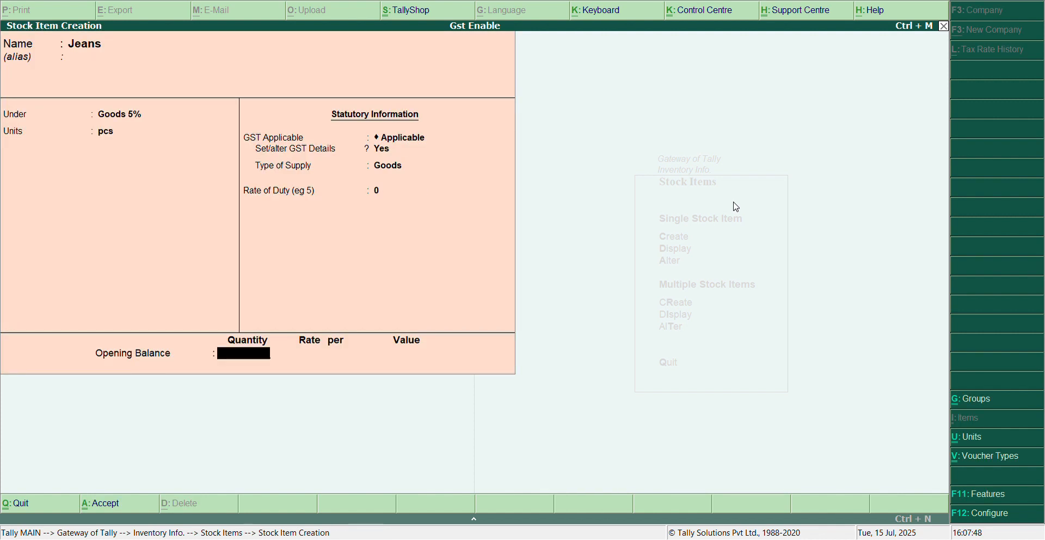
pyautogui.press('Return')
pyautogui.press('Return')
pyautogui.press('Escape')
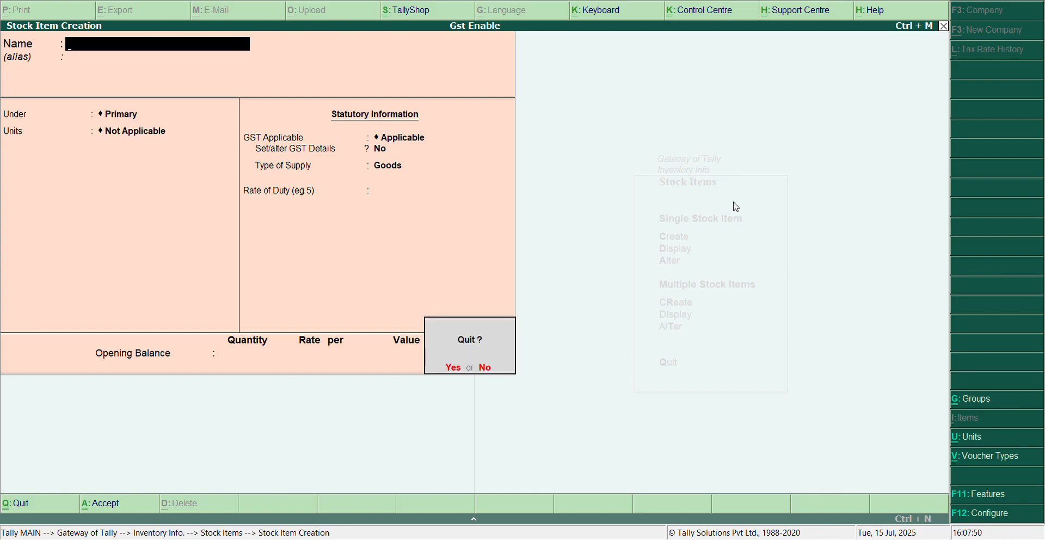
pyautogui.press('Return')
pyautogui.press('Escape')
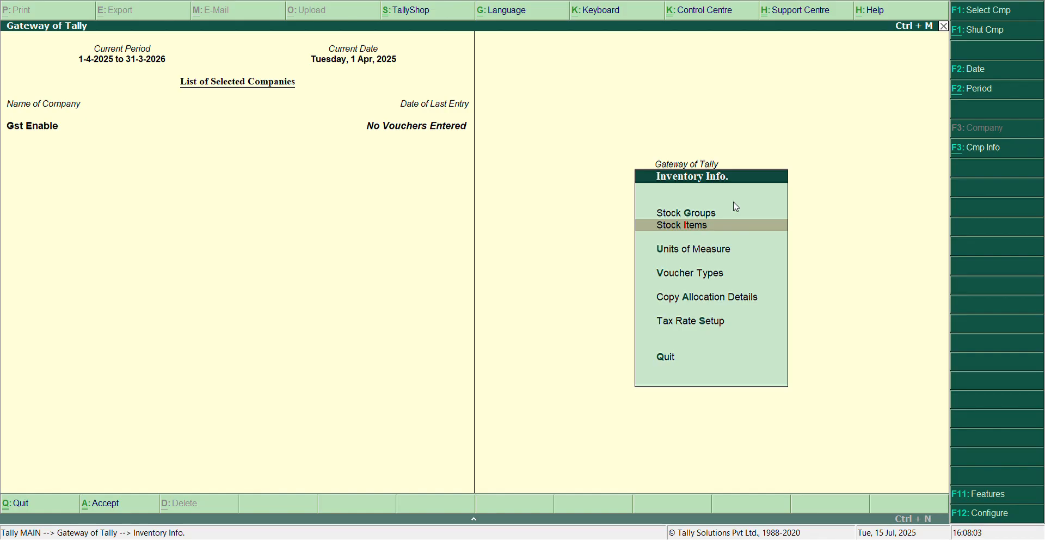
pyautogui.press('Escape')
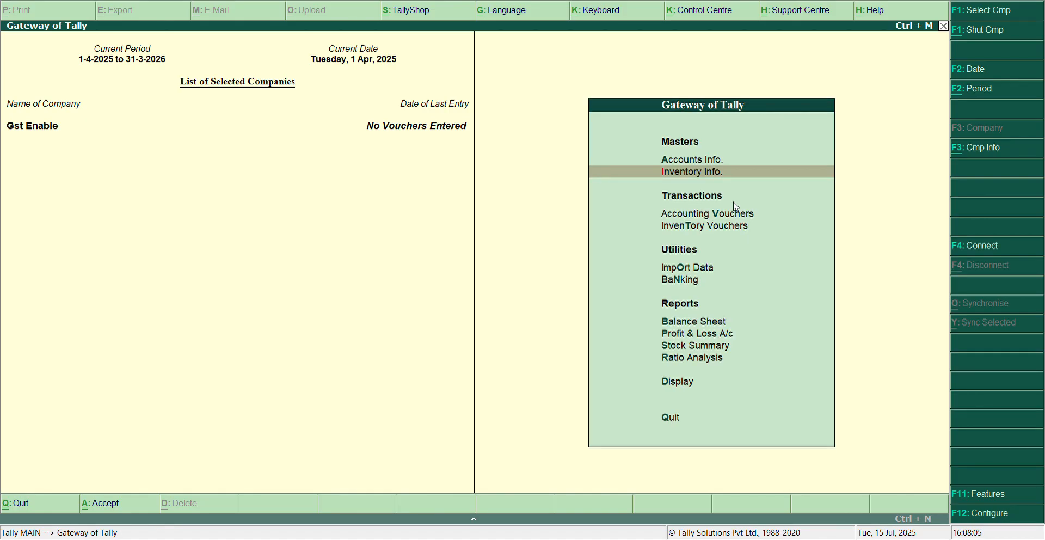
# Start a purchase voucher with supplier invoice number 1, select the purchase party's ledger, and accept the party details without other references.
pyautogui.press('Down')
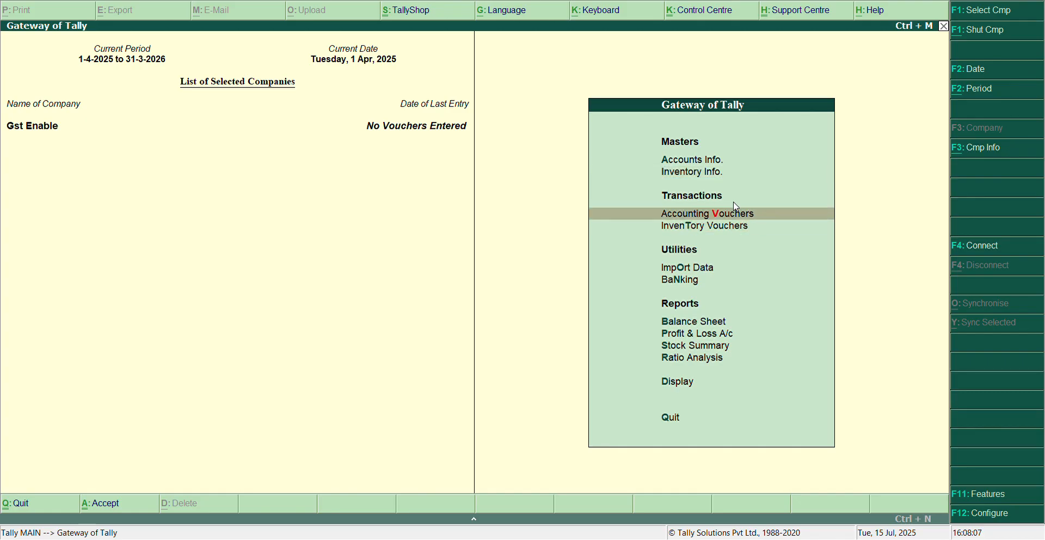
pyautogui.press('Return')
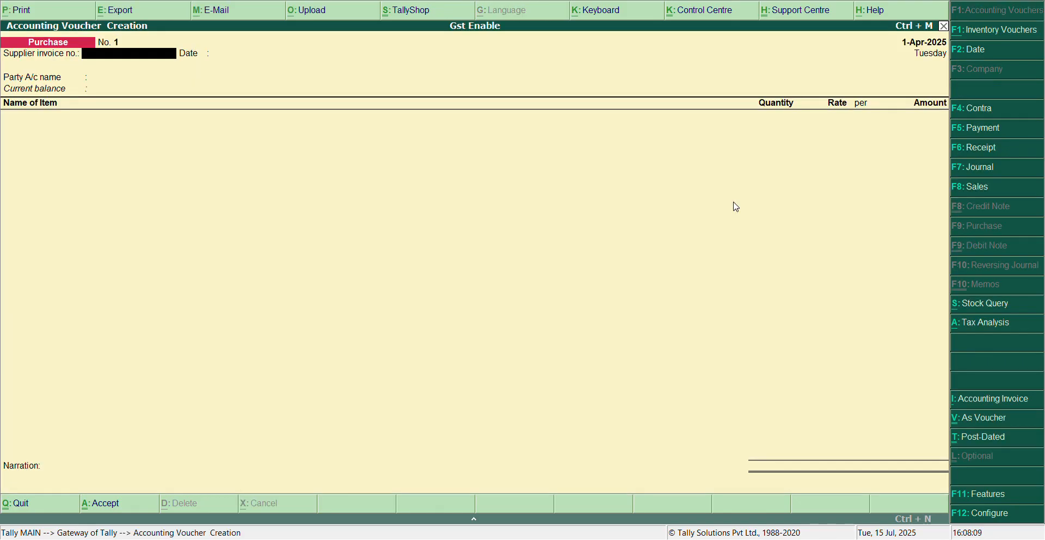
pyautogui.write('1')
pyautogui.press('Return')
pyautogui.press('Return')
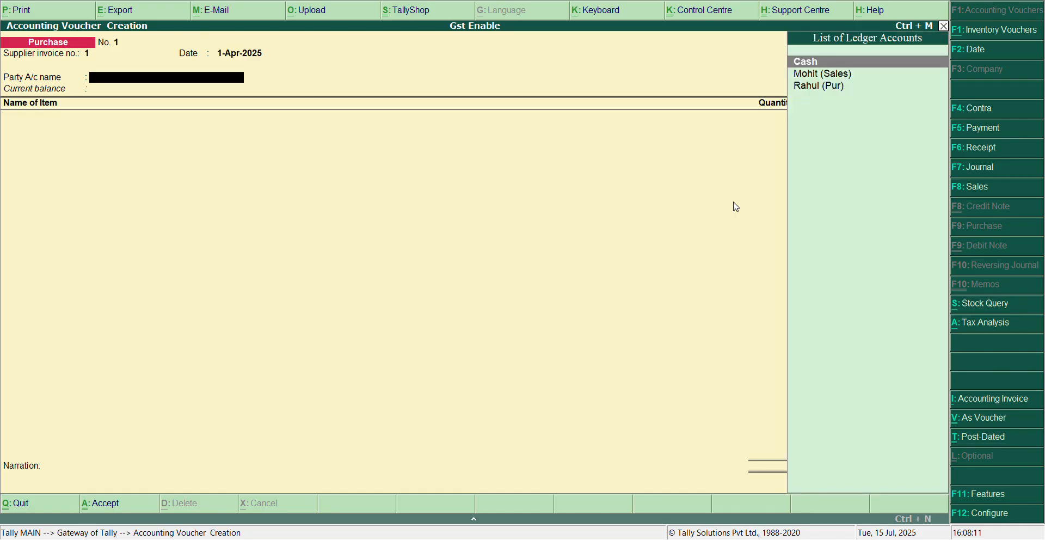
pyautogui.press('Down')
pyautogui.press('Down')
pyautogui.press('Return')
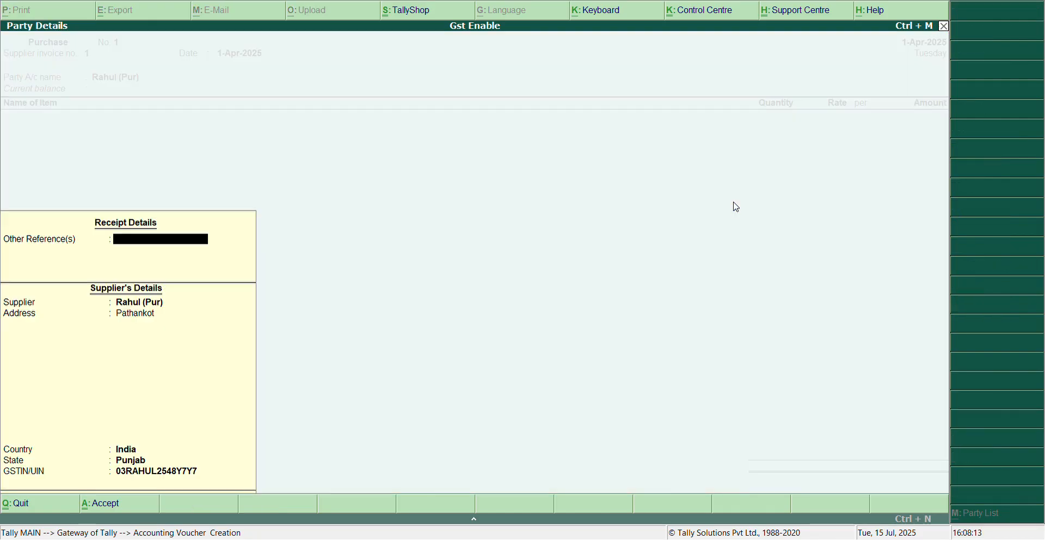
pyautogui.press('Return')
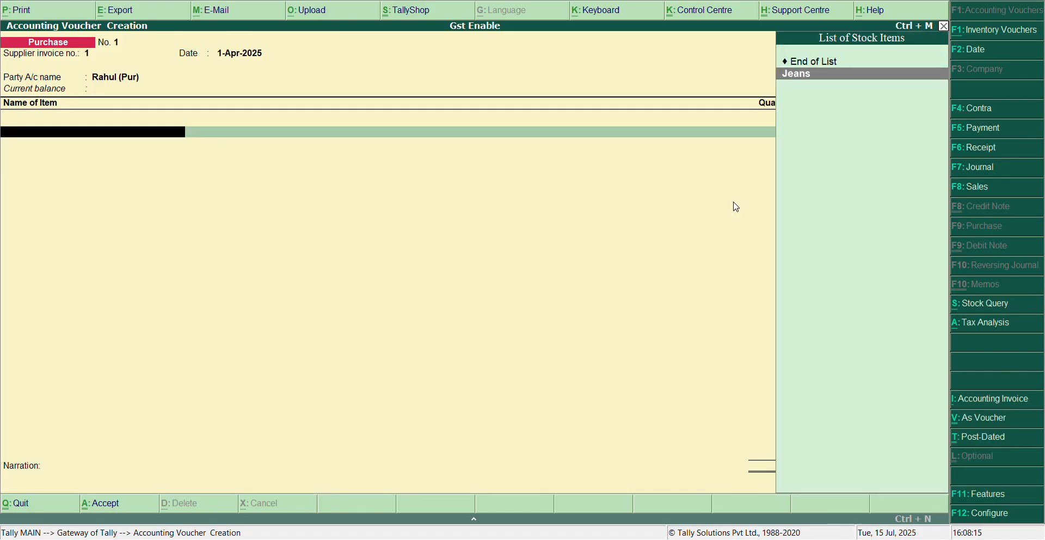
# Add the Jeans item to the purchase voucher with a quantity of 20 pcs at a rate of 500 per piece.
pyautogui.press('Return')
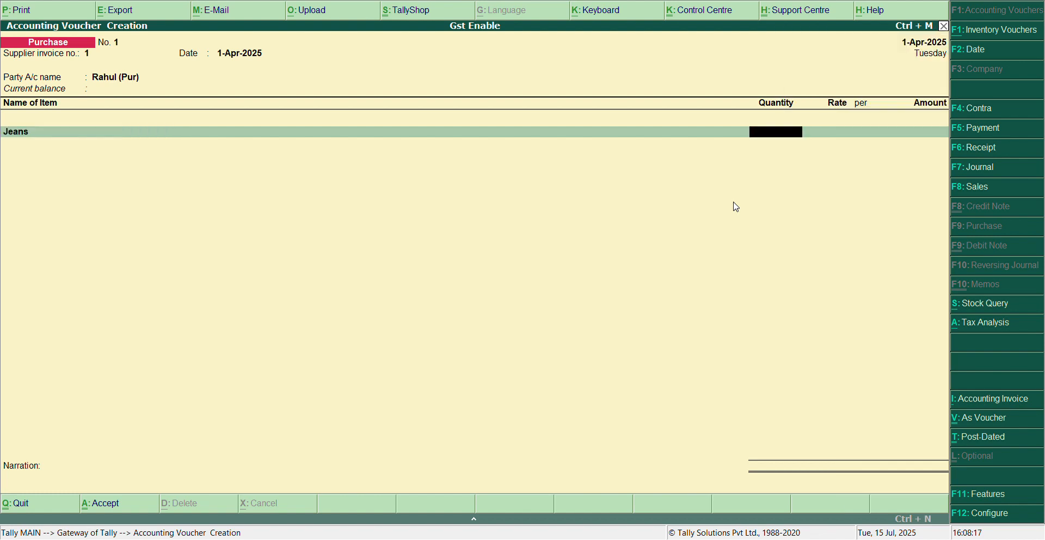
pyautogui.write('20')
pyautogui.press('Return')
pyautogui.write('30')
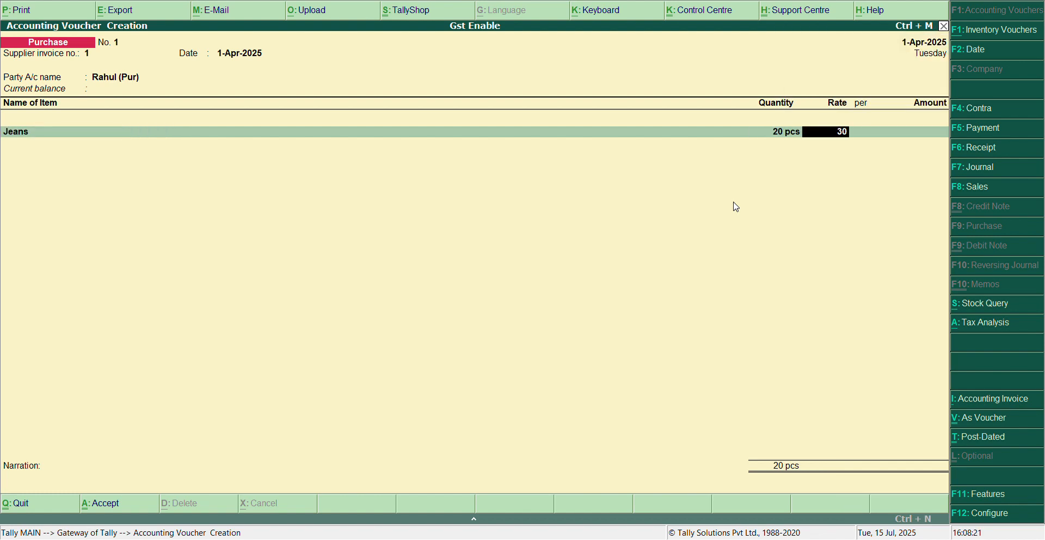
pyautogui.press('BackSpace')
pyautogui.press('BackSpace')
pyautogui.write('500')
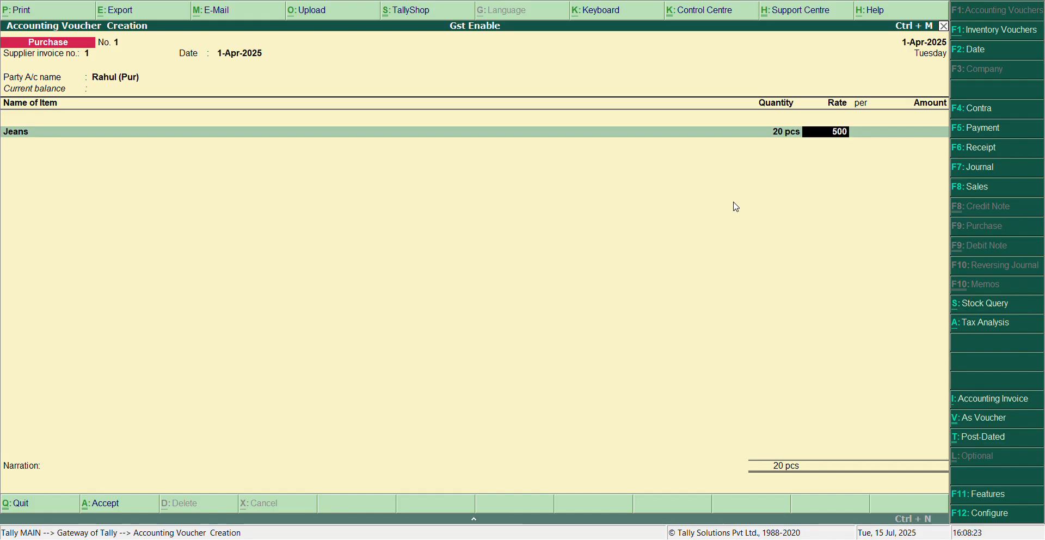
pyautogui.press('Return')
pyautogui.press('Return')
pyautogui.press('Return')
pyautogui.press('Return')
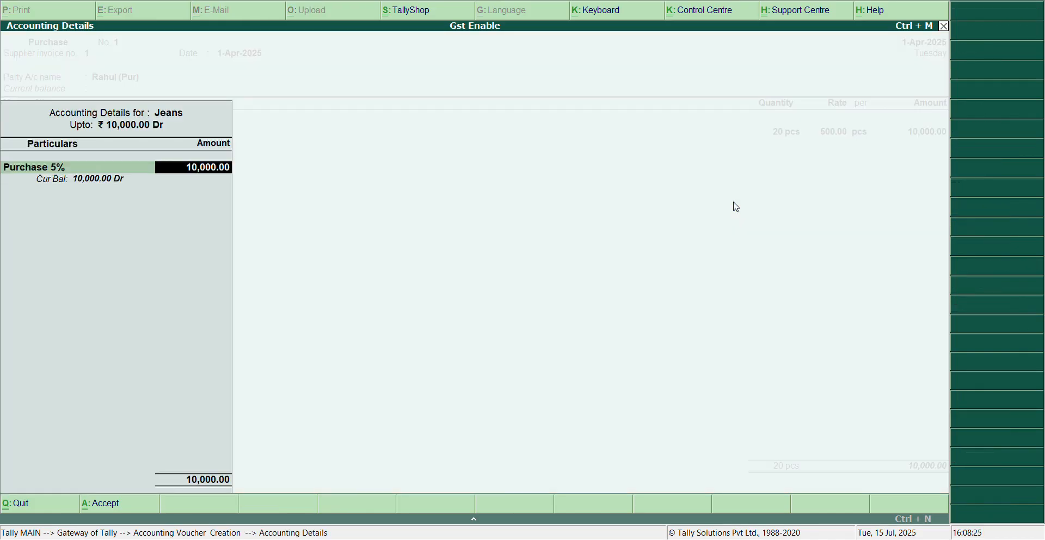
# Allocate the full Jeans amount to the Purchase 5% ledger and end the item list.
pyautogui.press('Return')
pyautogui.press('Return')
# Add the Center Tax and State Tax ledgers to the purchase voucher with their calculated amounts.
pyautogui.press('Return')
pyautogui.press('Down')
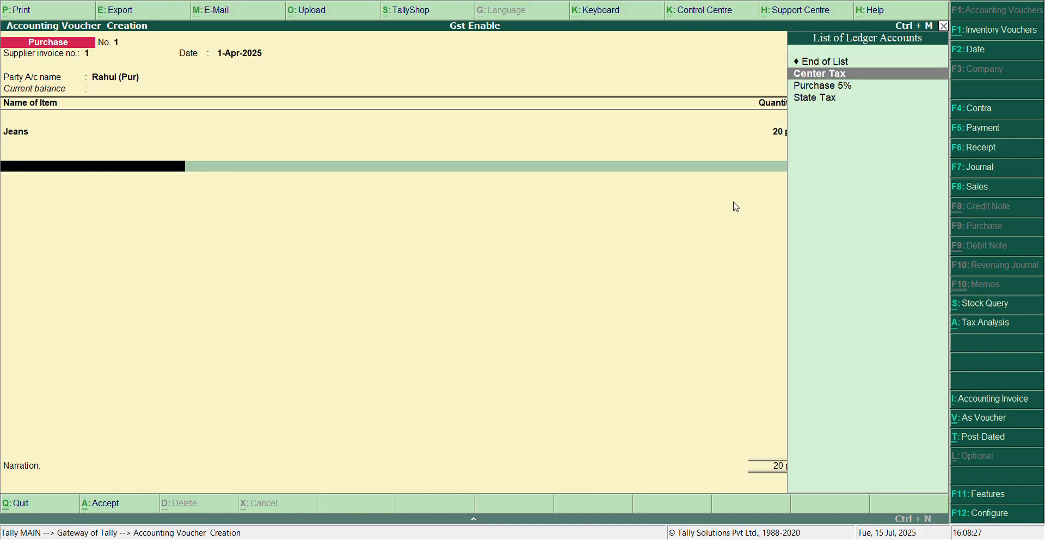
pyautogui.press('Return')
pyautogui.press('Down')
pyautogui.press('Down')
pyautogui.press('Down')
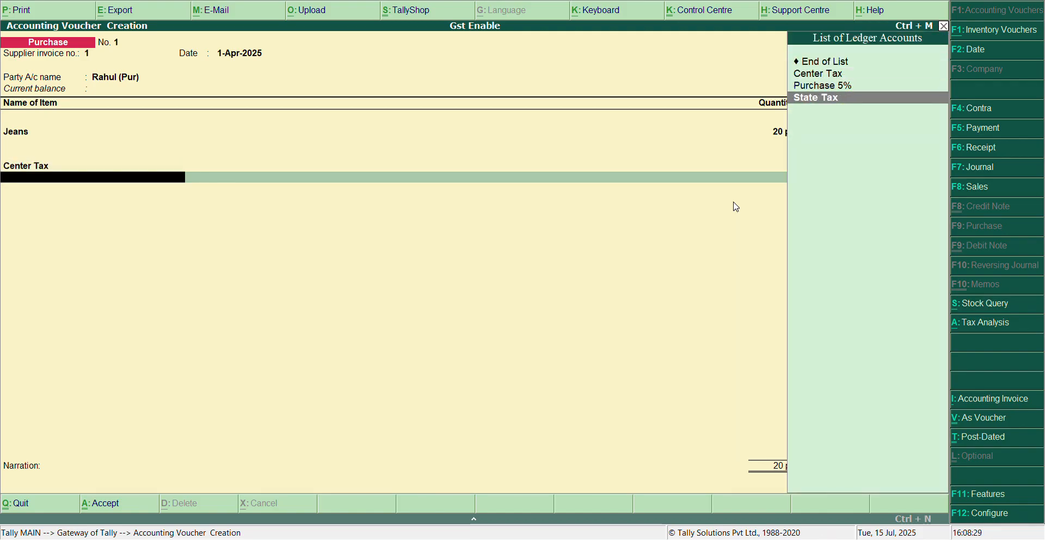
pyautogui.press('Return')
pyautogui.press('Return')
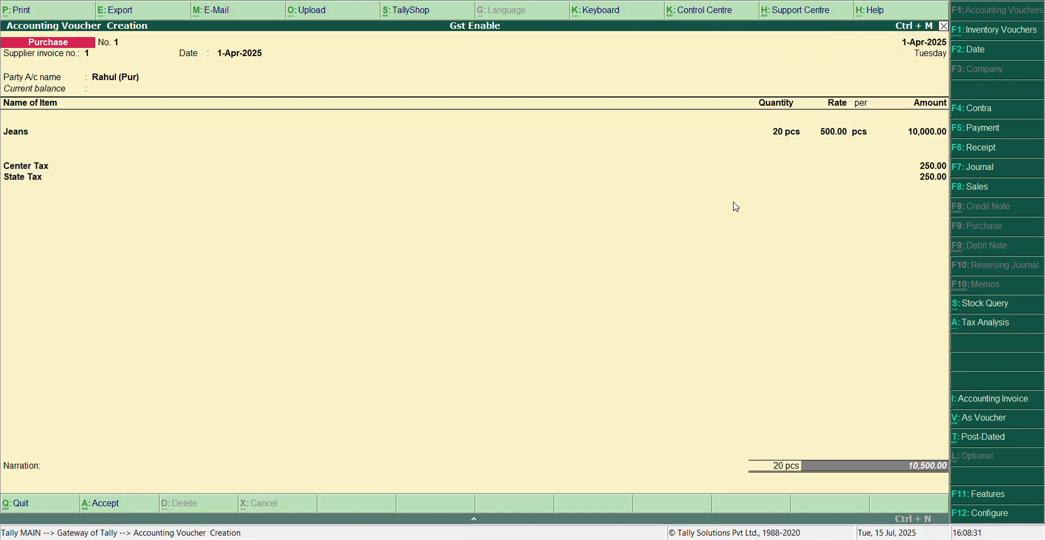
# Go back to the State Tax line of the purchase voucher and reconfirm its ledger and amount.
pyautogui.press('BackSpace')
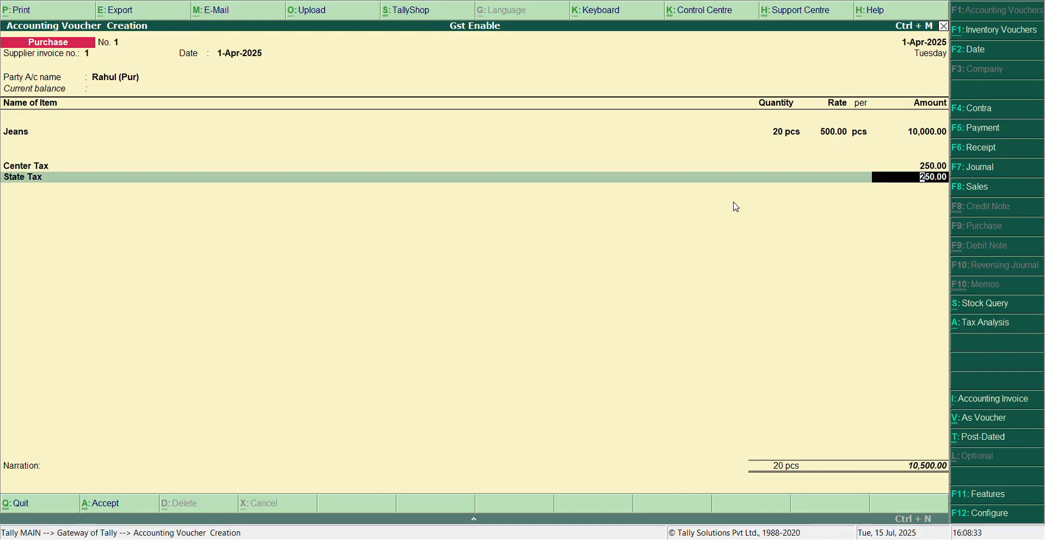
pyautogui.press('BackSpace')
pyautogui.press('BackSpace')
pyautogui.press('Return')
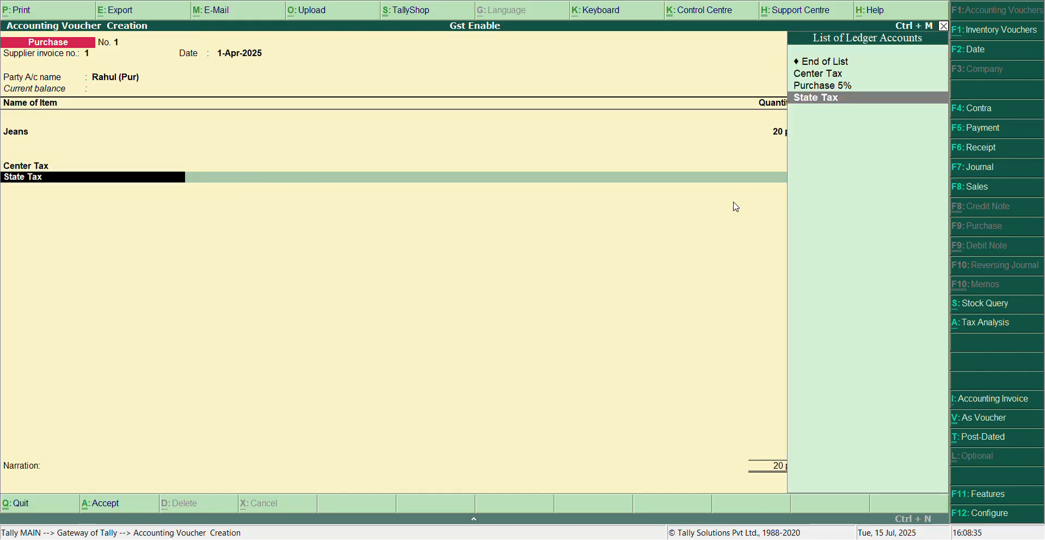
pyautogui.press('Return')
# End the purchase voucher's ledger list, leave the narration blank, and save the voucher.
pyautogui.press('Return')
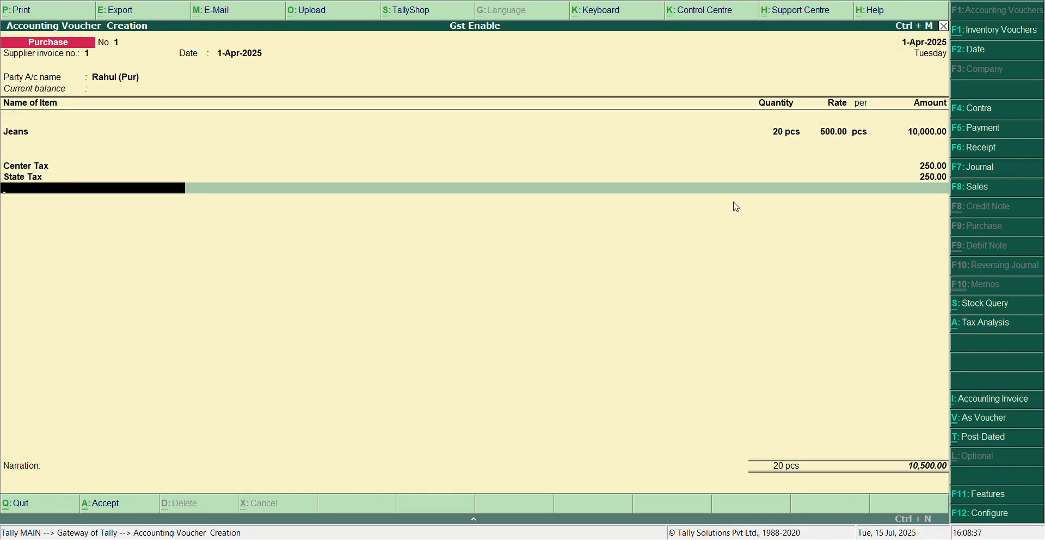
pyautogui.press('Return')
pyautogui.press('Return')
pyautogui.press('Return')
pyautogui.press('Return')
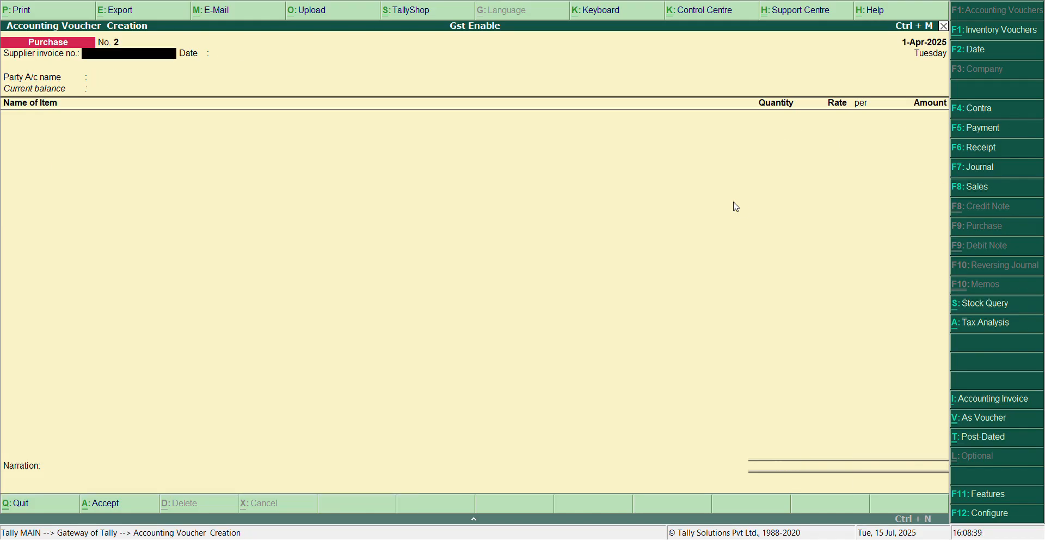
# Start a sales voucher with reference number 1, select the sales party's ledger, and accept the party details.
pyautogui.press('F8')
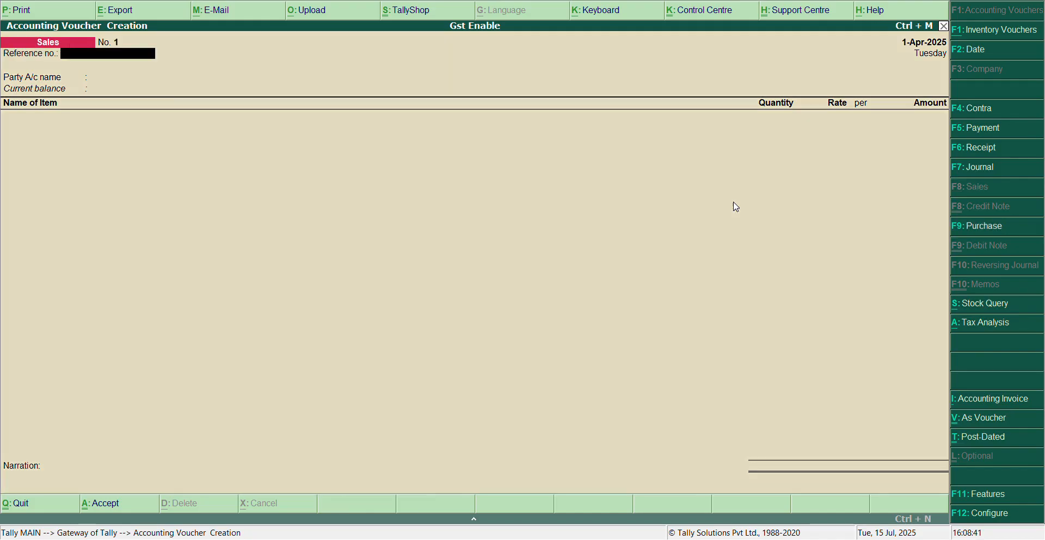
pyautogui.press('Return')
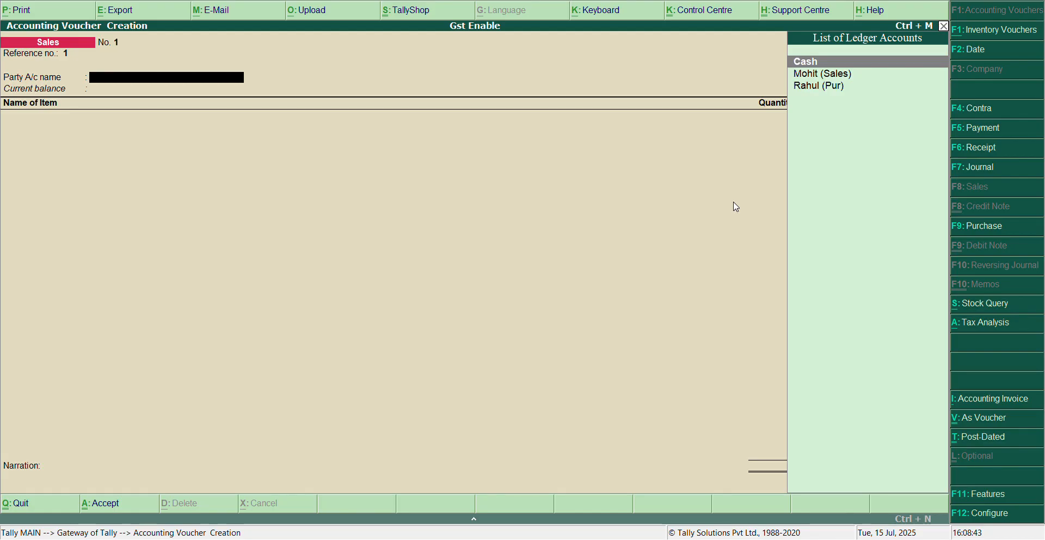
pyautogui.press('Down')
pyautogui.press('Down')
pyautogui.press('Up')
pyautogui.press('Return')
pyautogui.hotkey('ctrl', 'a')
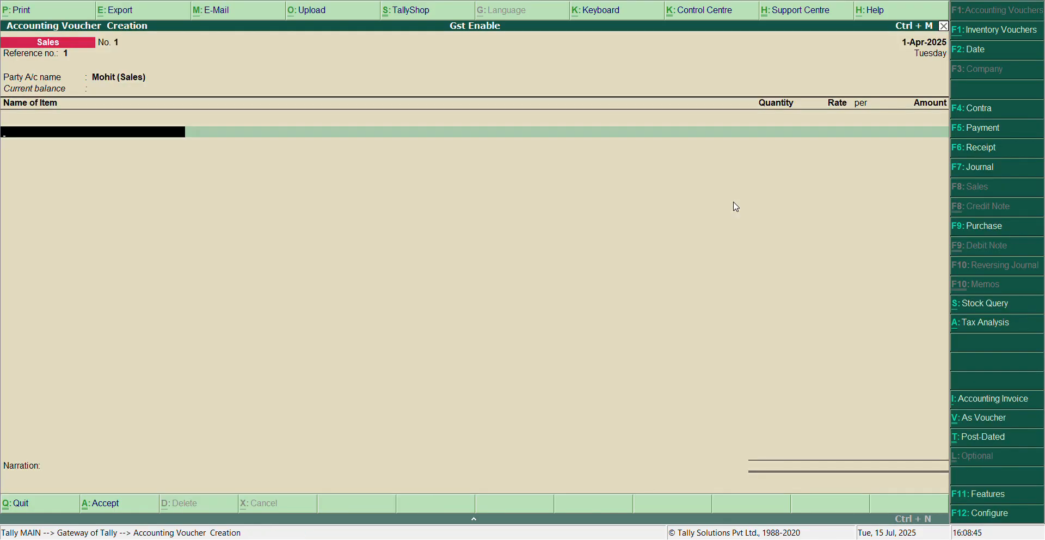
# Add the Jeans item to the sales voucher with a quantity of 20 pcs.
pyautogui.press('Down')
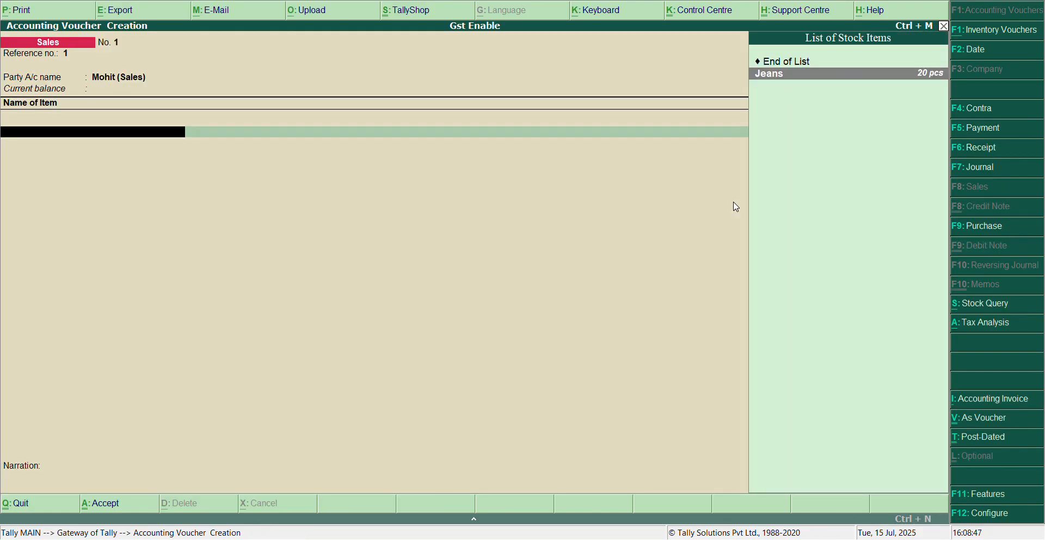
pyautogui.press('Return')
pyautogui.write('20')
pyautogui.press('Return')
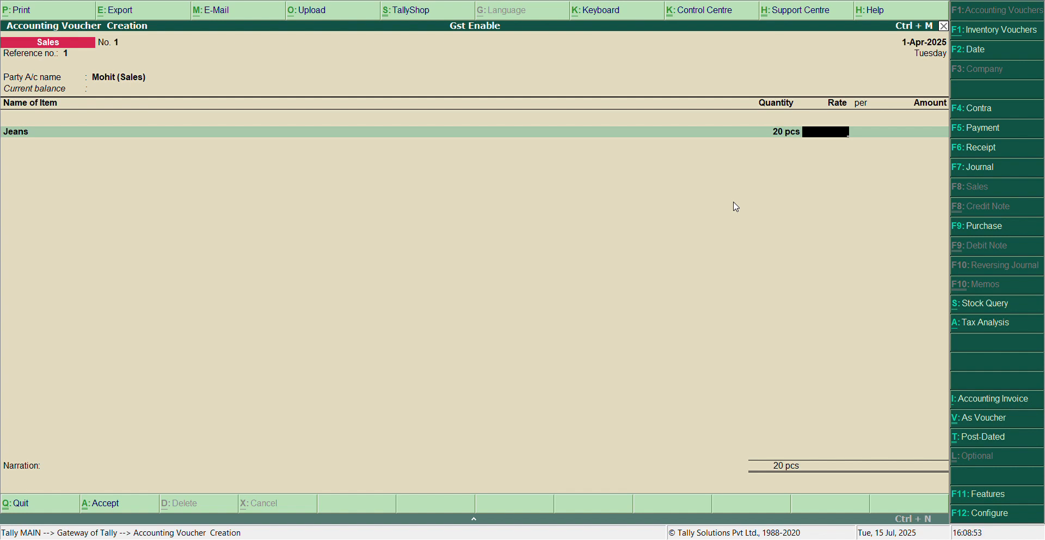
# Check the purchase rate of Jeans in the stock query, and set its selling rate to 550 per piece.
pyautogui.hotkey('alt', 's')
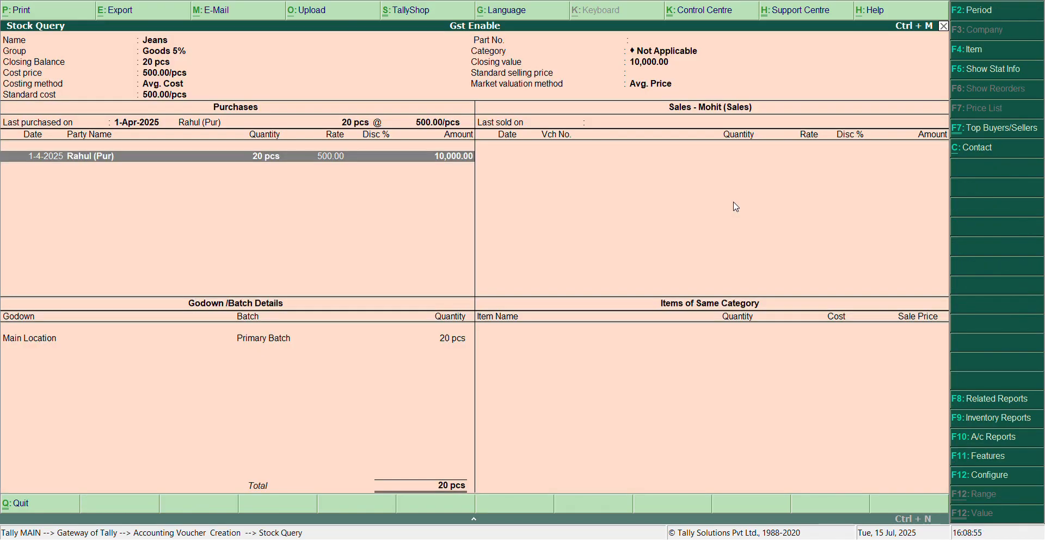
pyautogui.press('Escape')
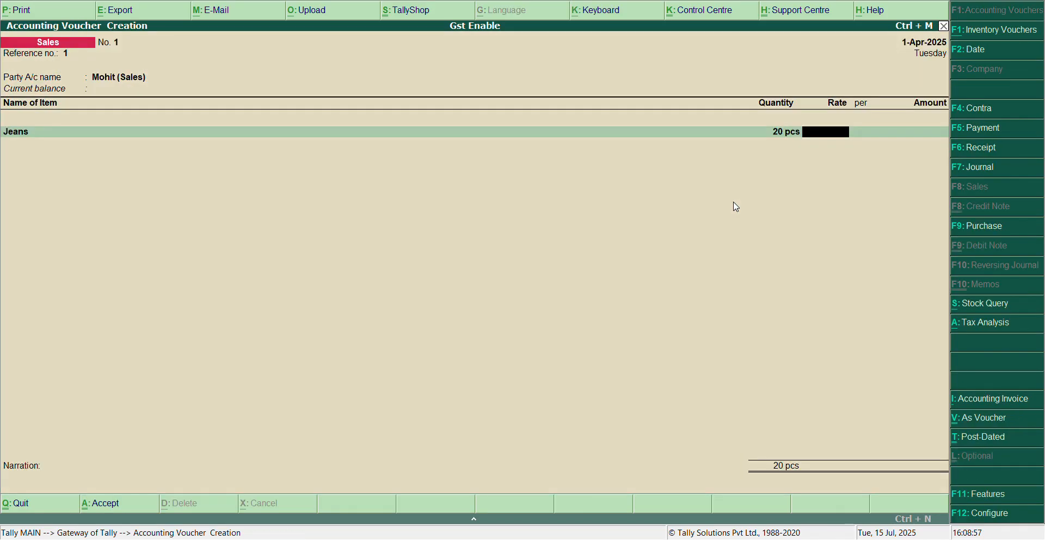
pyautogui.write('550')
pyautogui.press('Return')
# Allocate the full Jeans amount to the Sales 5% ledger and end the item list.
pyautogui.press('Return')
pyautogui.press('Return')
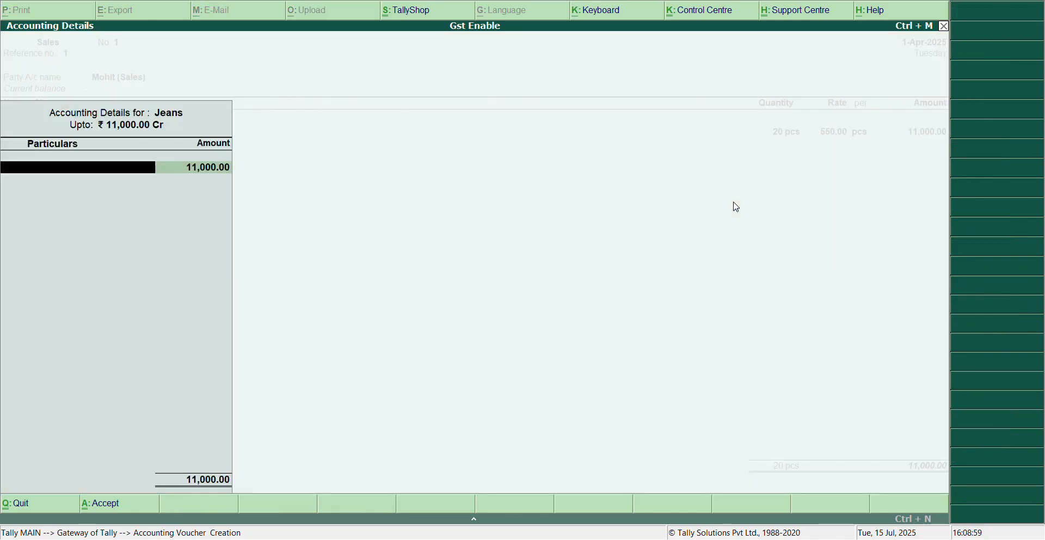
pyautogui.press('Return')
pyautogui.press('Return')
# Add the Center Tax and State Tax ledgers to the sales voucher and save it with a blank narration.
pyautogui.press('Return')
pyautogui.press('Down')
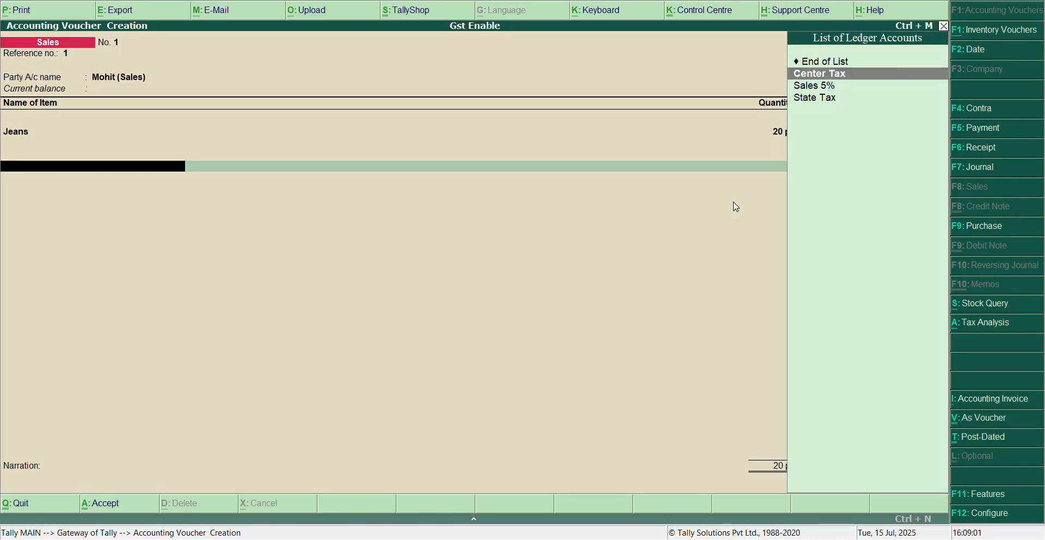
pyautogui.press('Return')
pyautogui.press('Down')
pyautogui.press('Down')
pyautogui.press('Down')
pyautogui.press('Return')
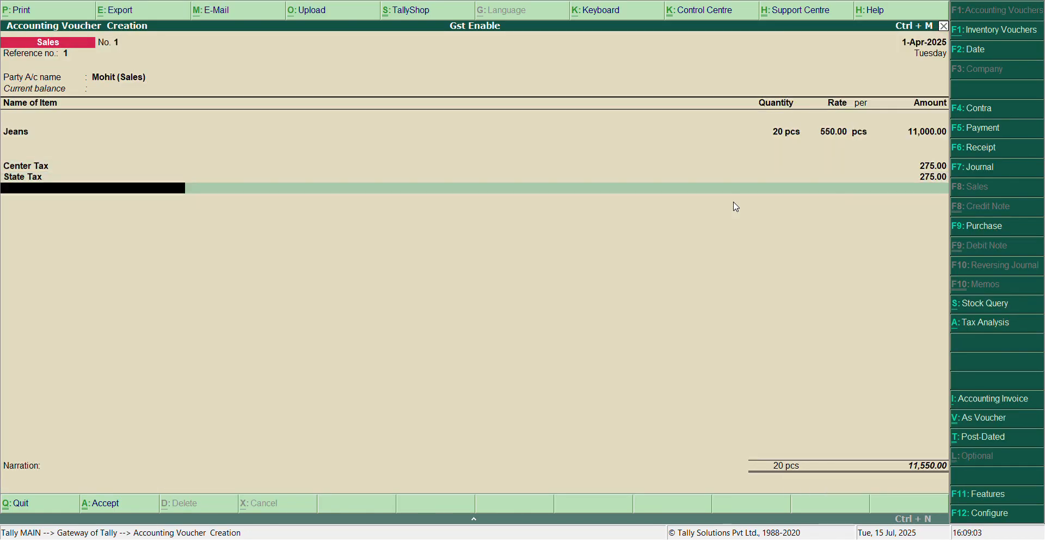
pyautogui.press('Return')
pyautogui.press('Return')
pyautogui.press('Return')
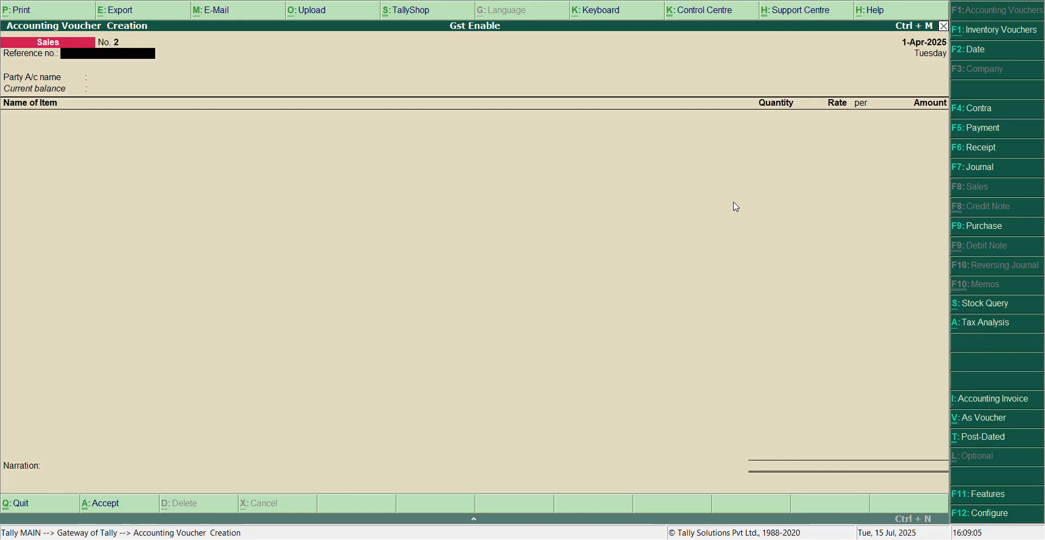